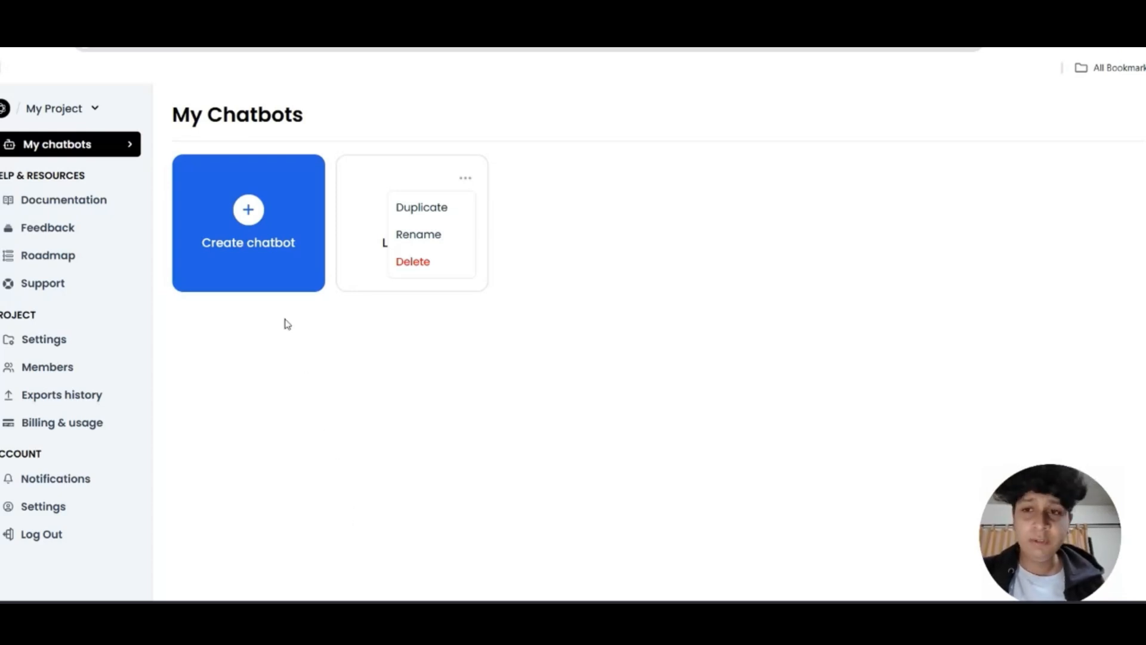
From My Chatbots, bring up the Create your chatbot template choices
{"action": "left_click", "coordinate": [275, 271]}
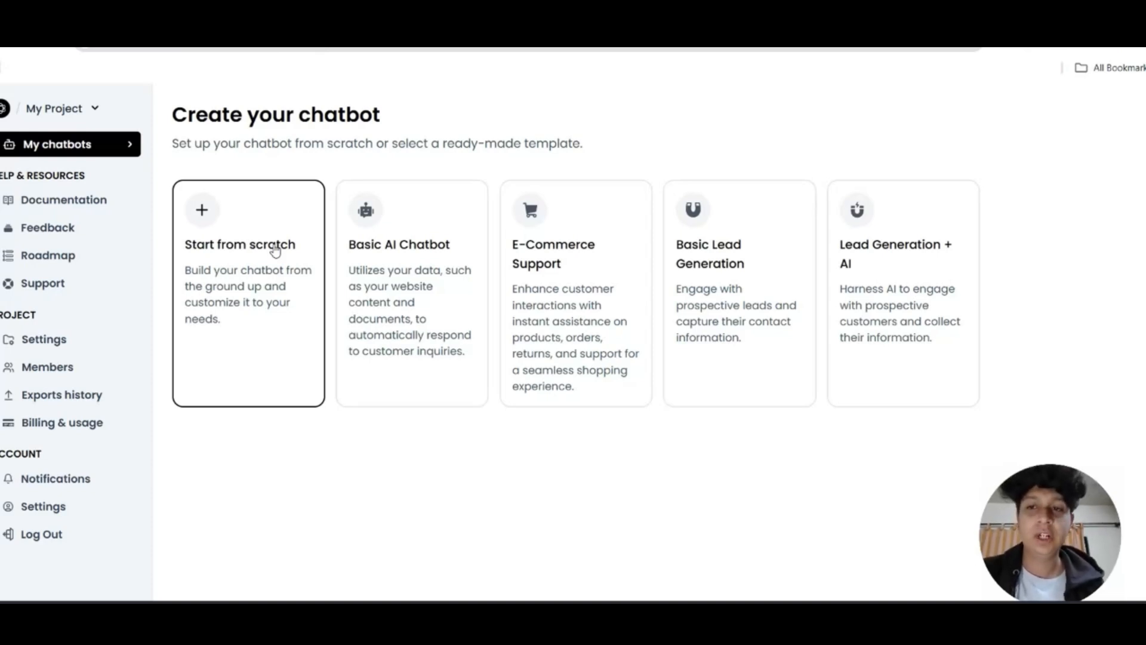
Create a blank chatbot from scratch named 'Roof Chatbot'
{"action": "left_click", "coordinate": [274, 251]}
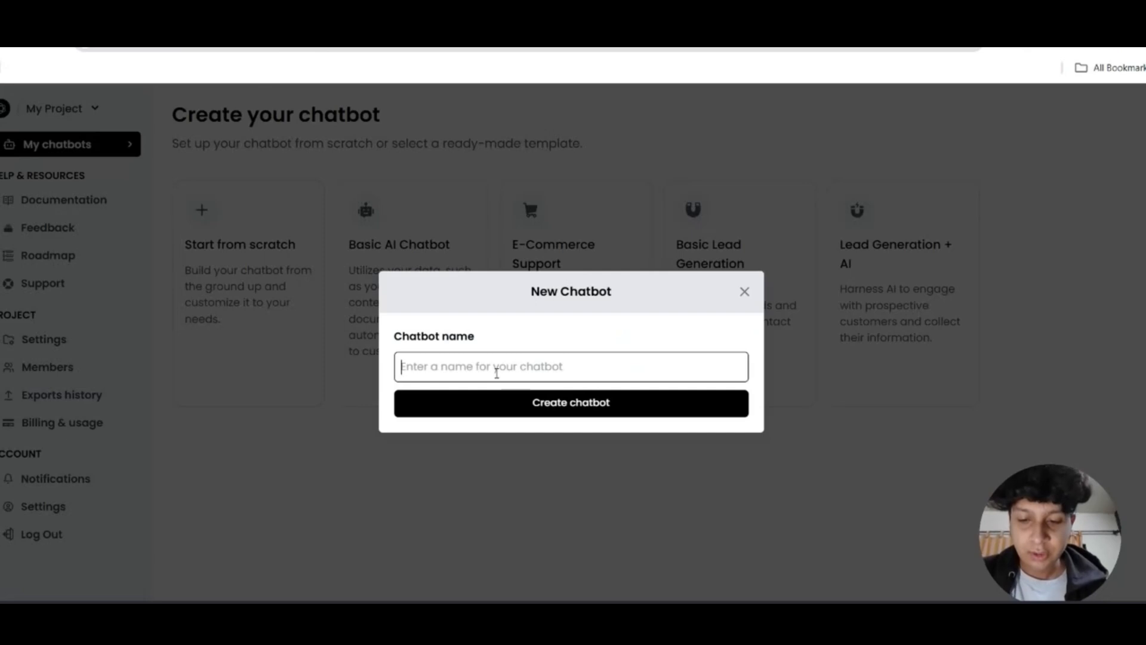
{"action": "type", "text": "Roof Chatb"}
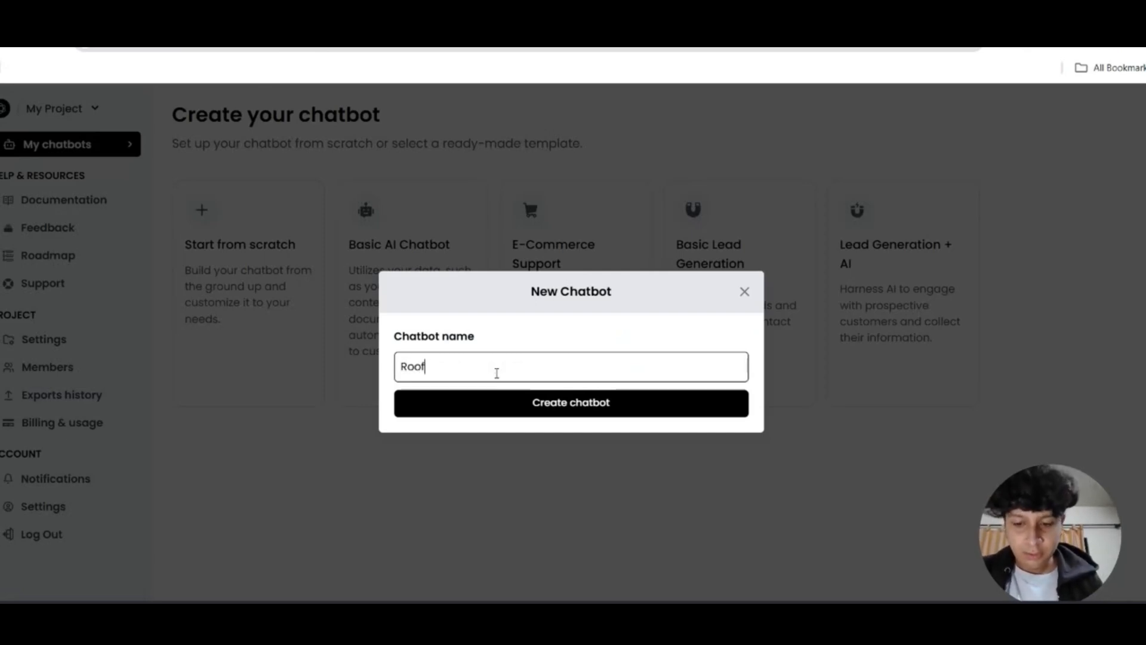
{"action": "type", "text": "ot"}
{"action": "left_click", "coordinate": [509, 401]}
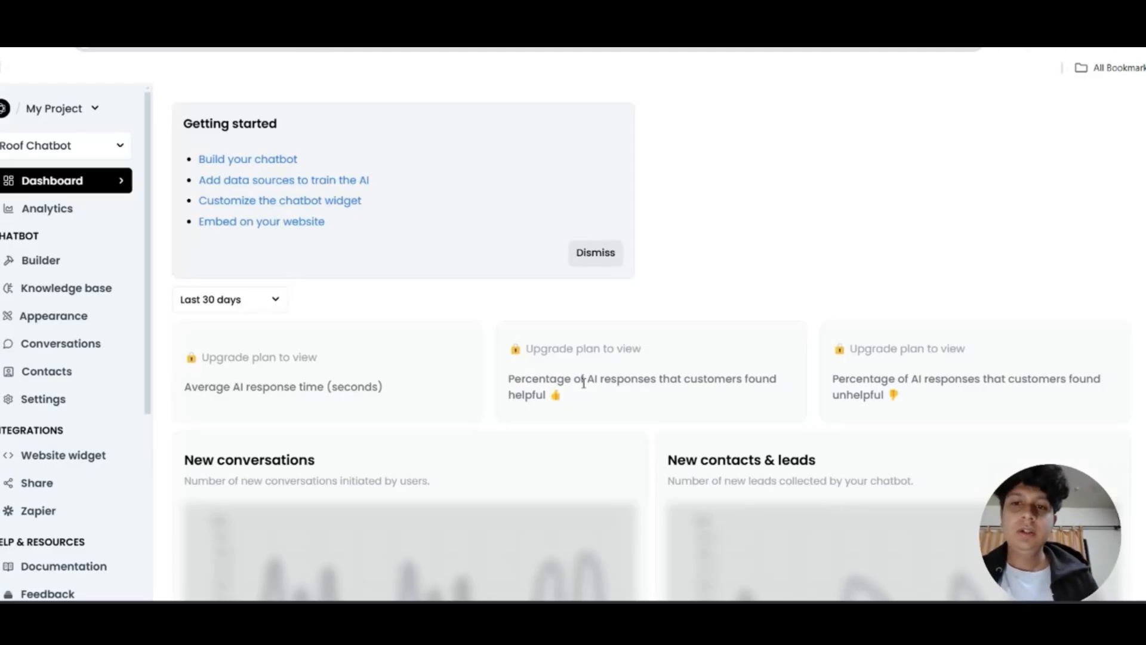
Open Roof Chatbot's Builder flow editor and show the list of addable blocks
{"action": "left_click", "coordinate": [243, 159]}
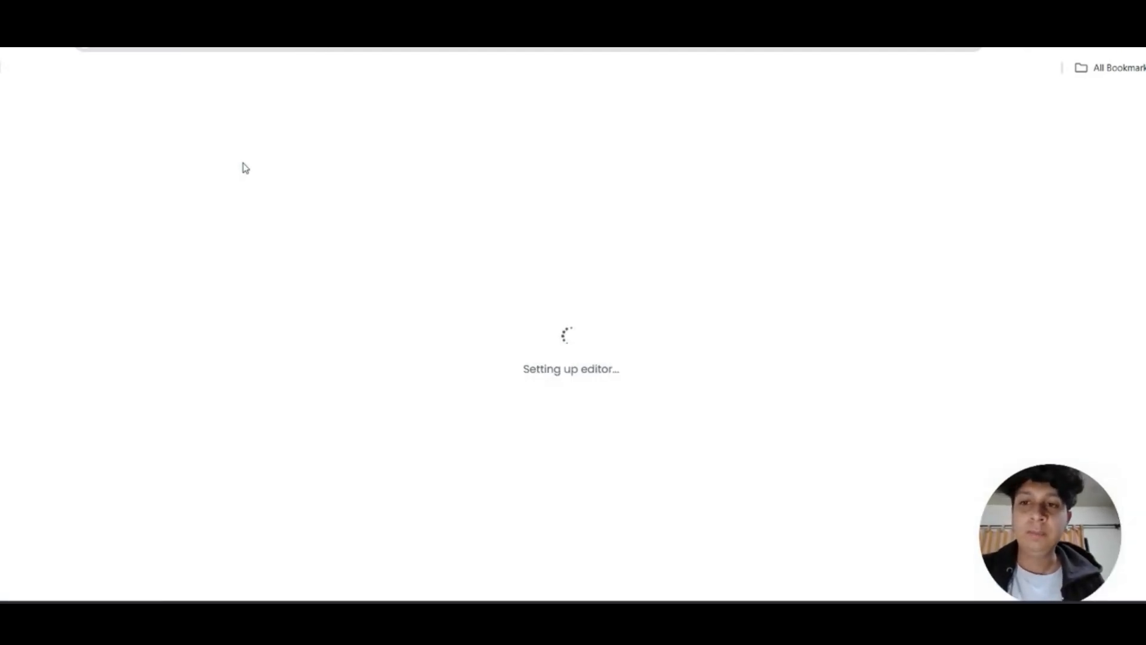
{"action": "scroll", "coordinate": [385, 304], "scroll_direction": "up", "scroll_amount": 3}
{"action": "scroll", "coordinate": [385, 303], "scroll_direction": "down", "scroll_amount": 6}
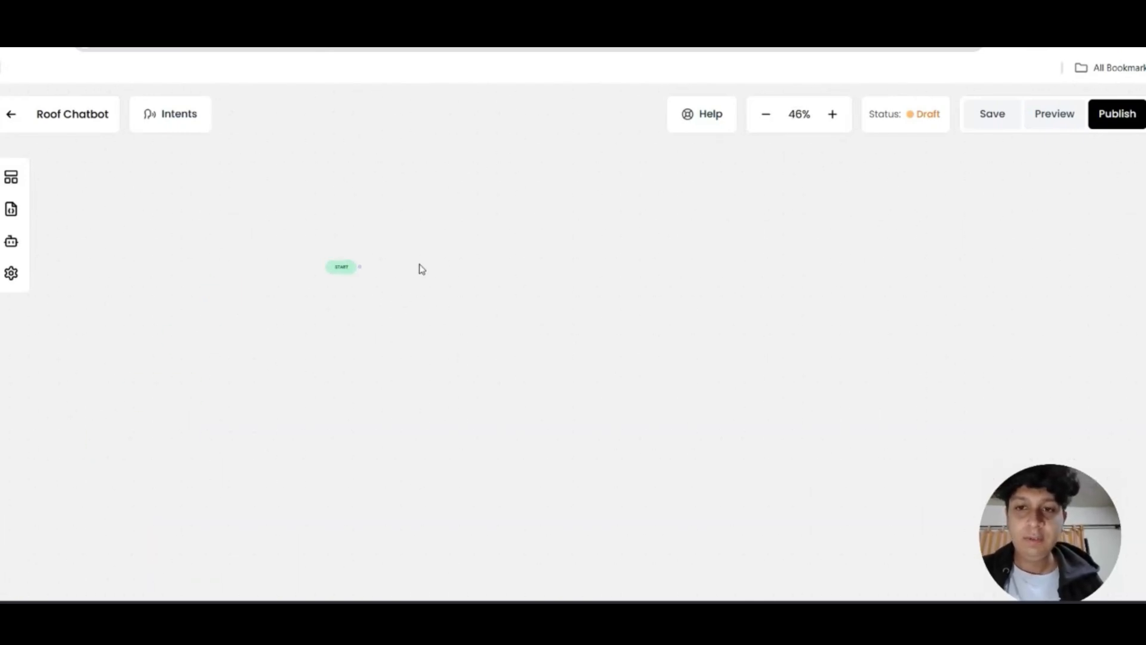
{"action": "scroll", "coordinate": [420, 266], "scroll_direction": "up", "scroll_amount": 3}
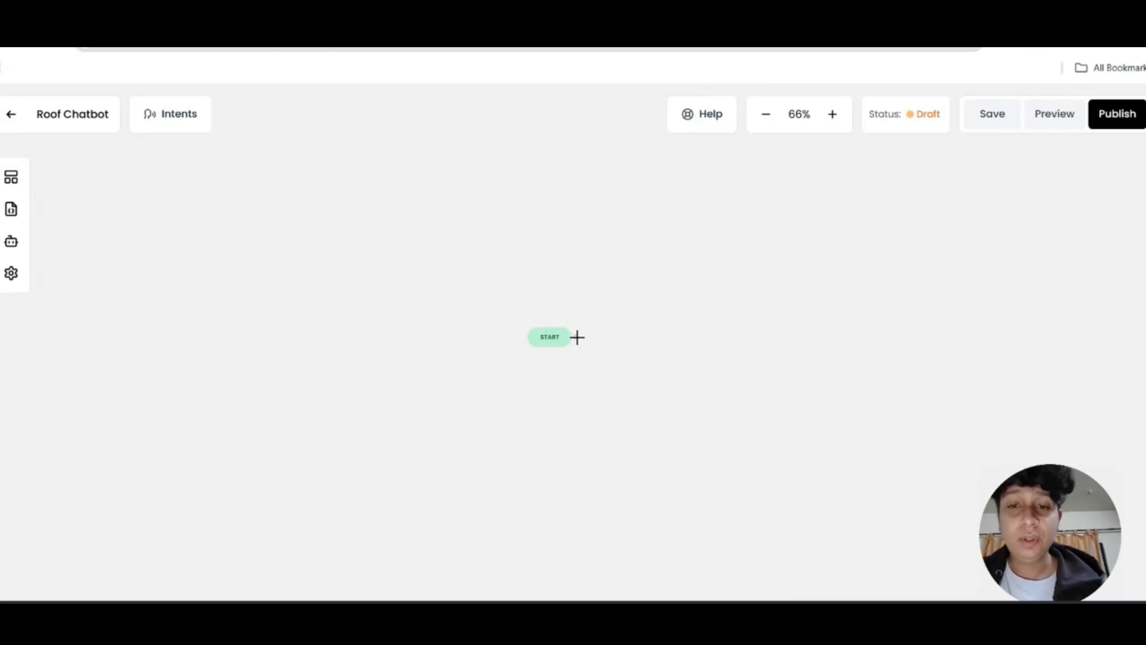
{"action": "left_click", "coordinate": [11, 176]}
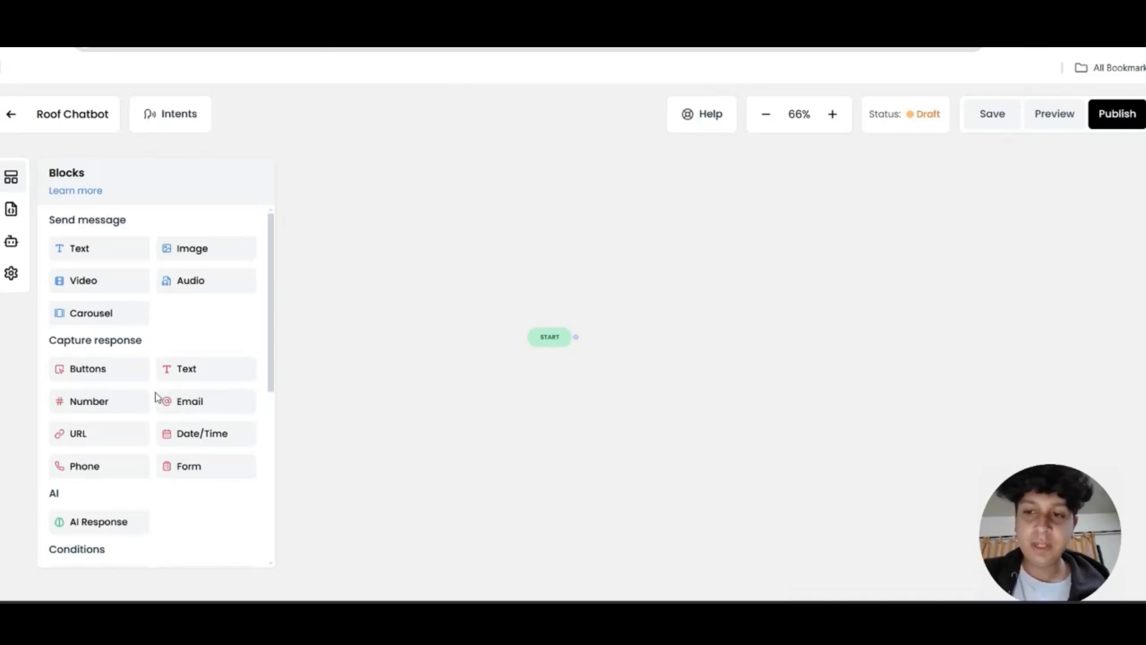
Add a Form block linked from START, title it 'Greeting', and open its form settings
{"action": "left_click_drag", "start_coordinate": [177, 477], "coordinate": [711, 338]}
{"action": "left_click_drag", "start_coordinate": [760, 371], "coordinate": [705, 286]}
{"action": "left_click_drag", "start_coordinate": [586, 355], "coordinate": [664, 287]}
{"action": "left_click_drag", "start_coordinate": [588, 354], "coordinate": [671, 276]}
{"action": "left_click", "coordinate": [665, 276]}
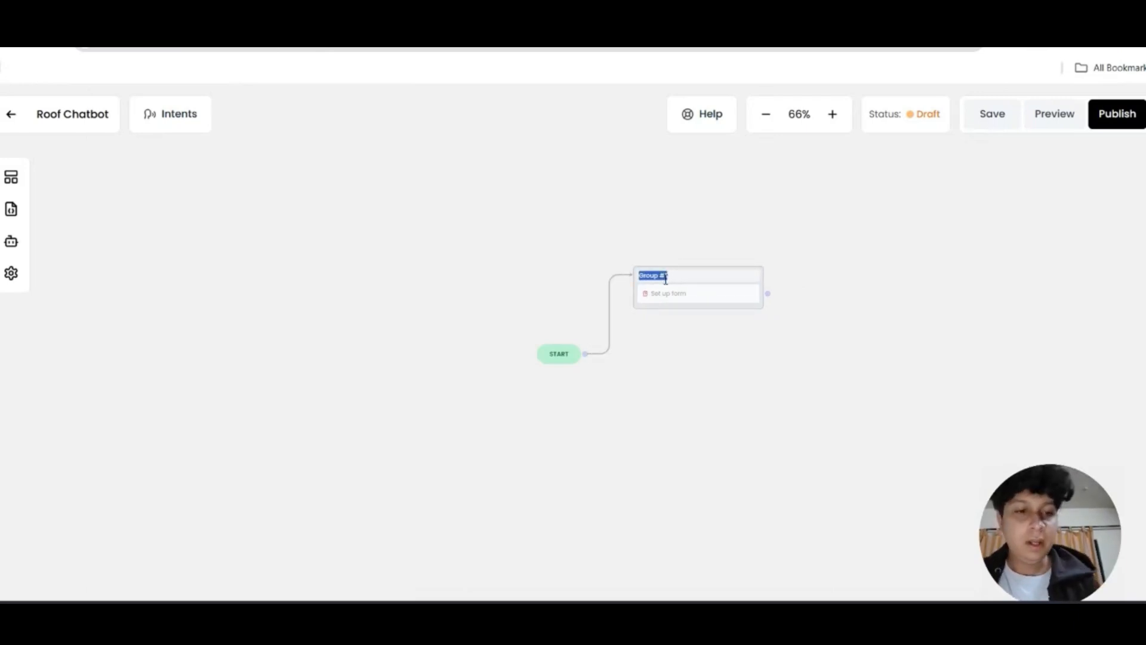
{"action": "type", "text": "Greeting"}
{"action": "left_click", "coordinate": [686, 304]}
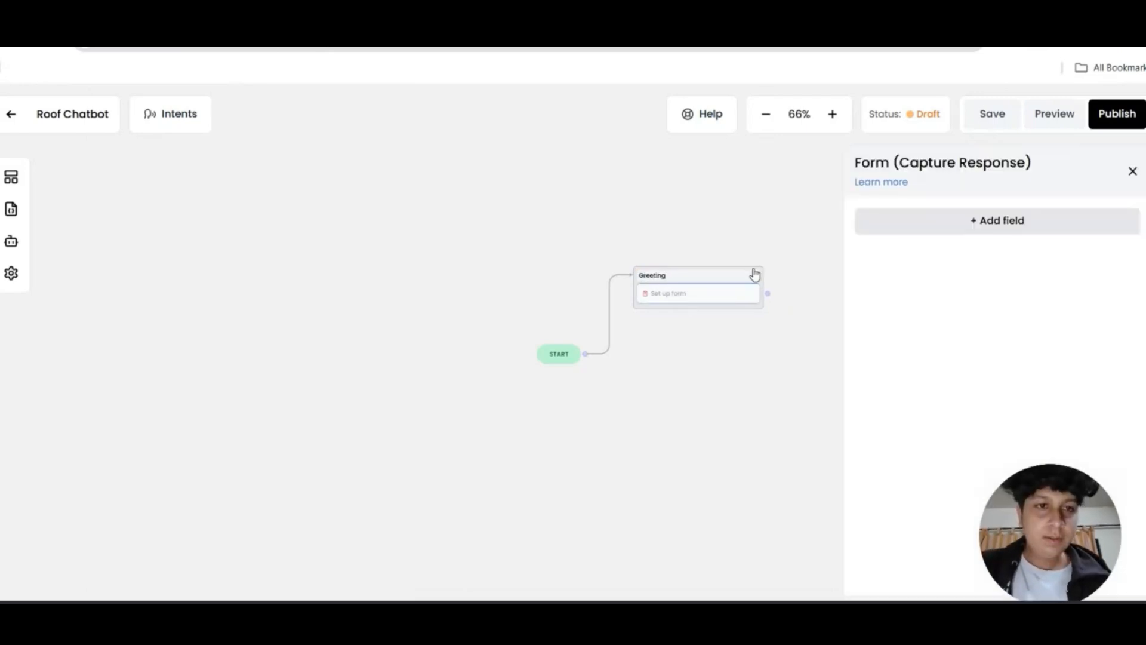
Add a required Text field labelled 'Name' stored in contact_name, then start a second field
{"action": "left_click", "coordinate": [939, 225]}
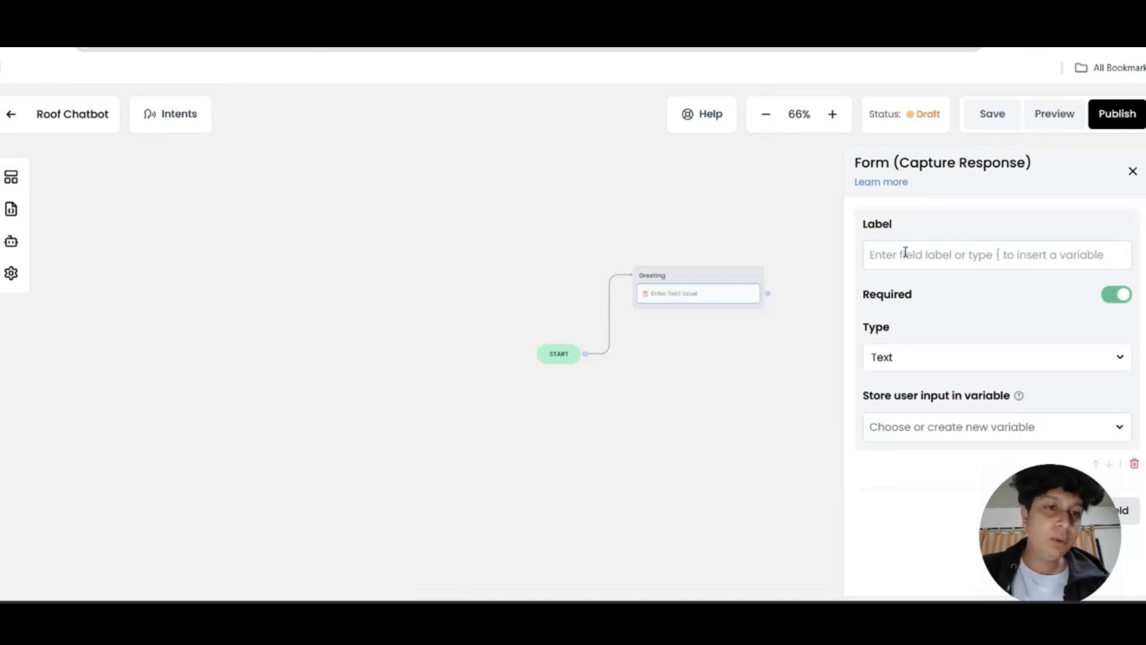
{"action": "left_click", "coordinate": [941, 255]}
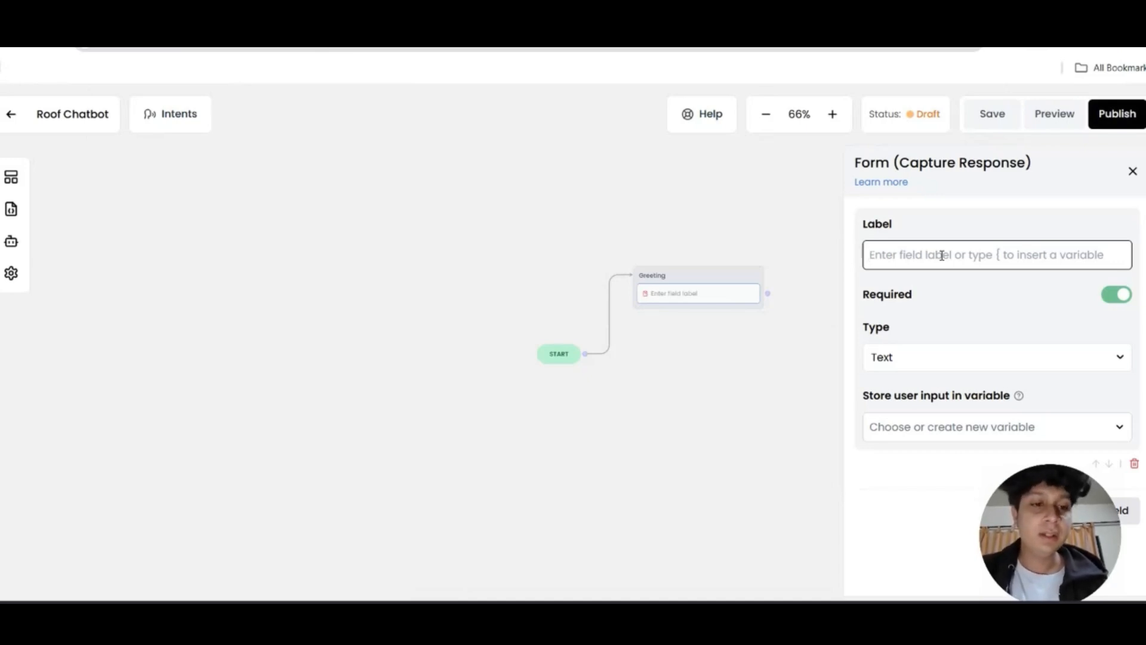
{"action": "type", "text": "Nam"}
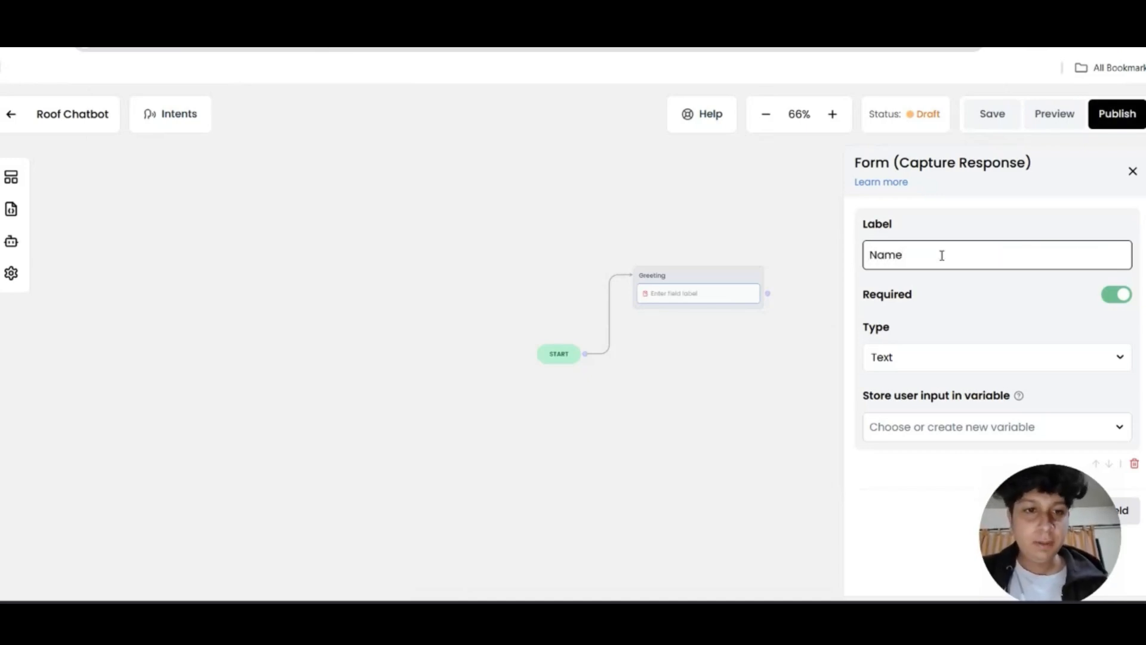
{"action": "type", "text": "e"}
{"action": "left_click", "coordinate": [905, 355]}
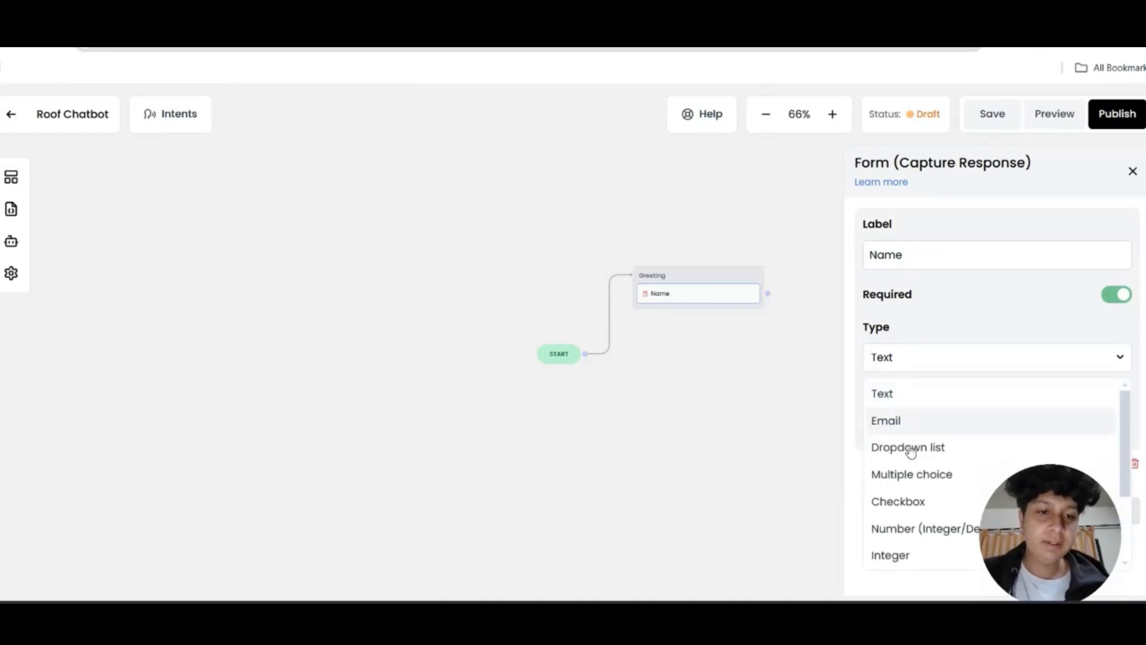
{"action": "scroll", "coordinate": [919, 466], "scroll_direction": "down", "scroll_amount": 3}
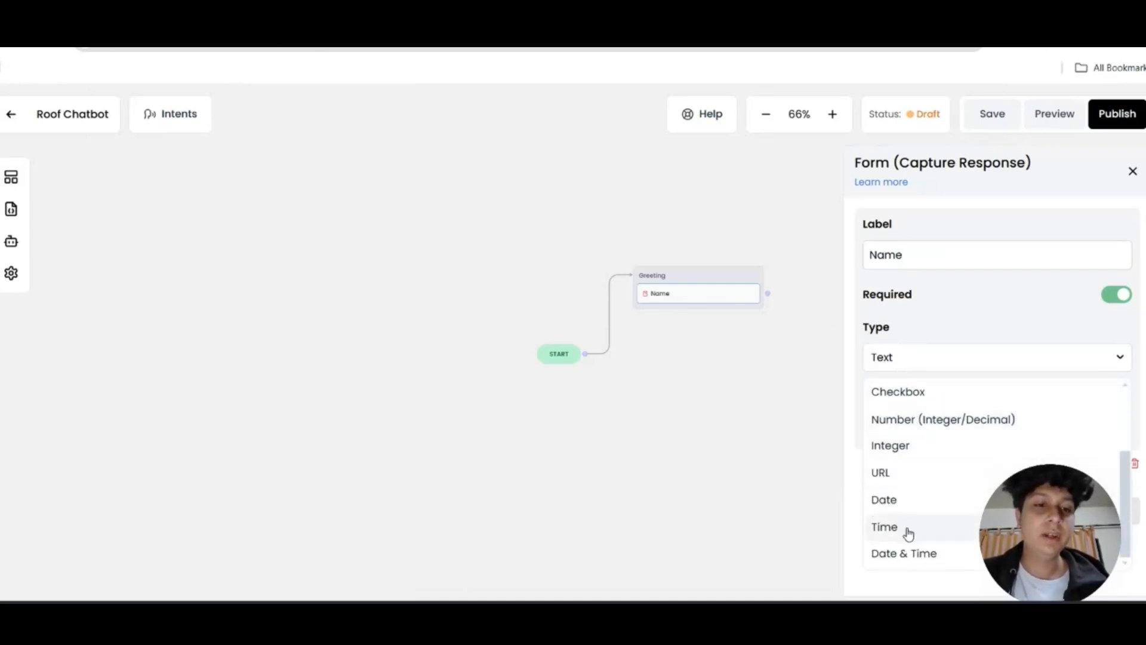
{"action": "left_click", "coordinate": [959, 358]}
{"action": "left_click", "coordinate": [959, 427]}
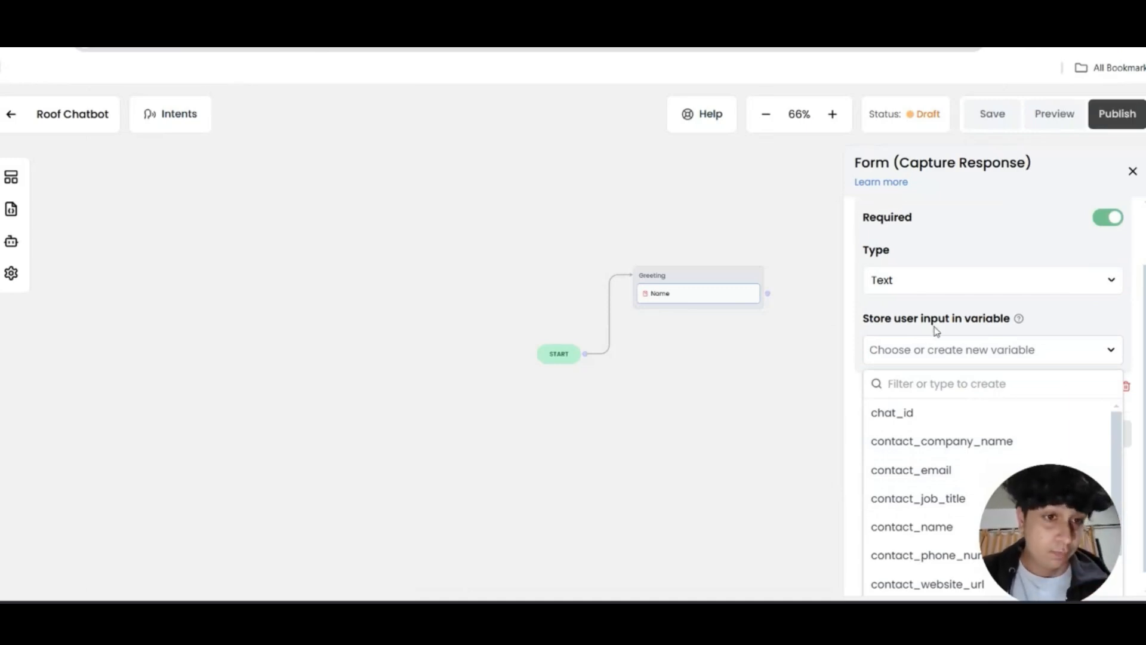
{"action": "scroll", "coordinate": [940, 254], "scroll_direction": "up", "scroll_amount": 2}
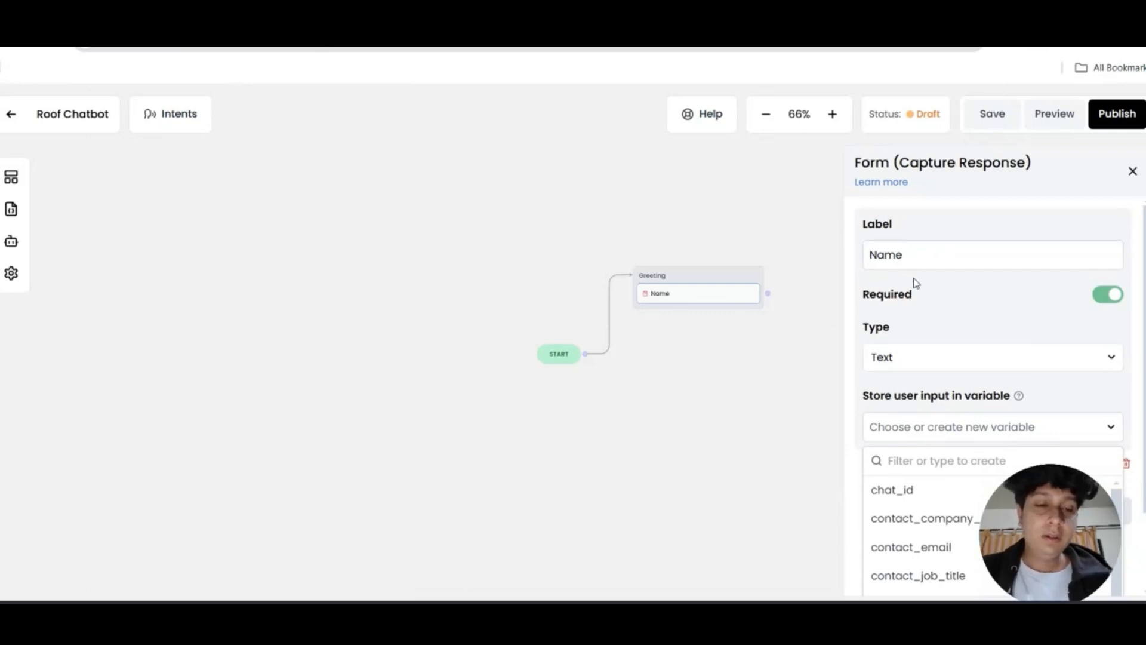
{"action": "scroll", "coordinate": [916, 285], "scroll_direction": "down", "scroll_amount": 2}
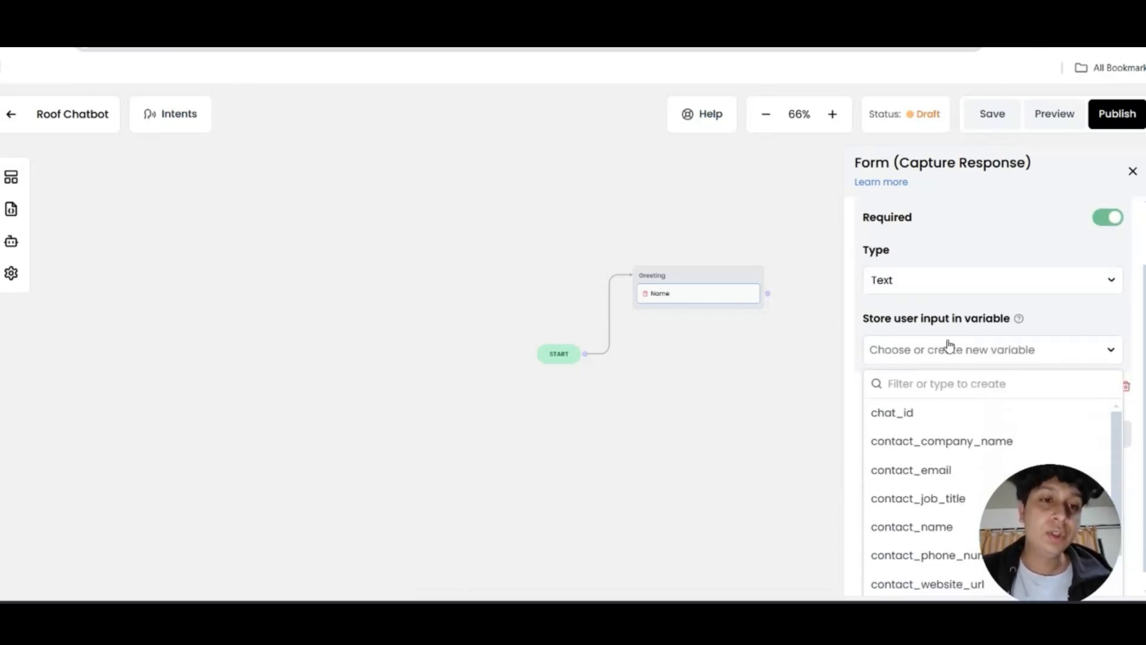
{"action": "scroll", "coordinate": [947, 460], "scroll_direction": "down", "scroll_amount": 2}
{"action": "left_click", "coordinate": [922, 466]}
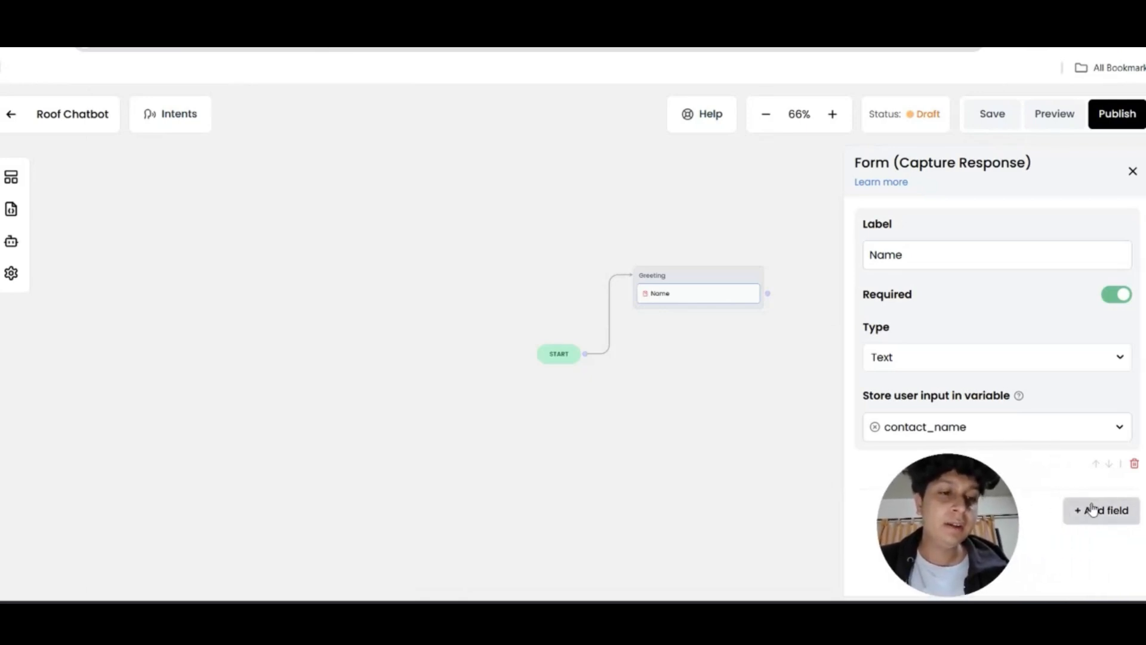
{"action": "left_click", "coordinate": [1091, 509]}
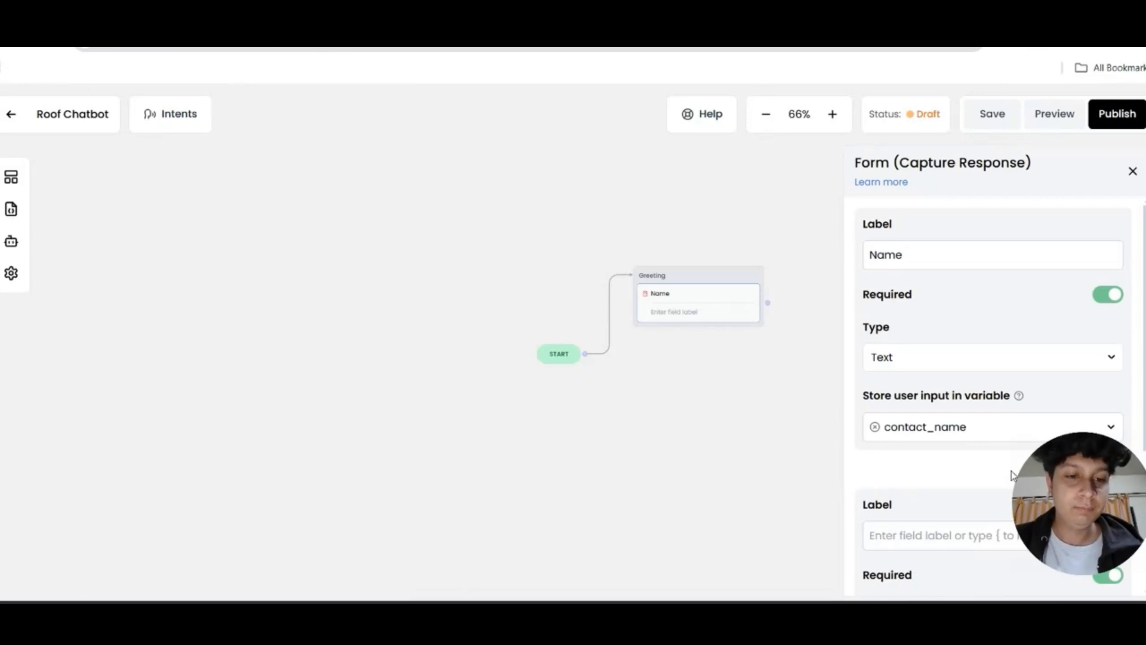
Make the second field 'Email' of type Email stored in contact_email, then close the form settings
{"action": "scroll", "coordinate": [985, 442], "scroll_direction": "down", "scroll_amount": 3}
{"action": "left_click", "coordinate": [935, 382]}
{"action": "type", "text": "Email"}
{"action": "scroll", "coordinate": [933, 418], "scroll_direction": "down", "scroll_amount": 2}
{"action": "left_click", "coordinate": [932, 421]}
{"action": "left_click", "coordinate": [908, 477]}
{"action": "left_click", "coordinate": [930, 488]}
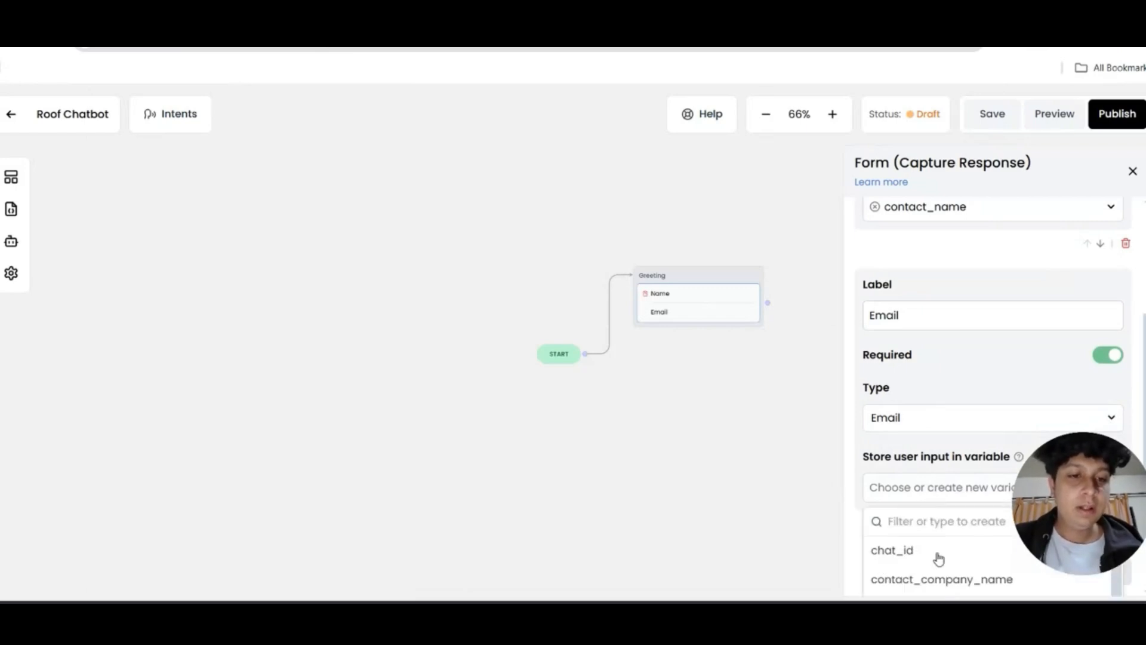
{"action": "scroll", "coordinate": [936, 540], "scroll_direction": "down", "scroll_amount": 2}
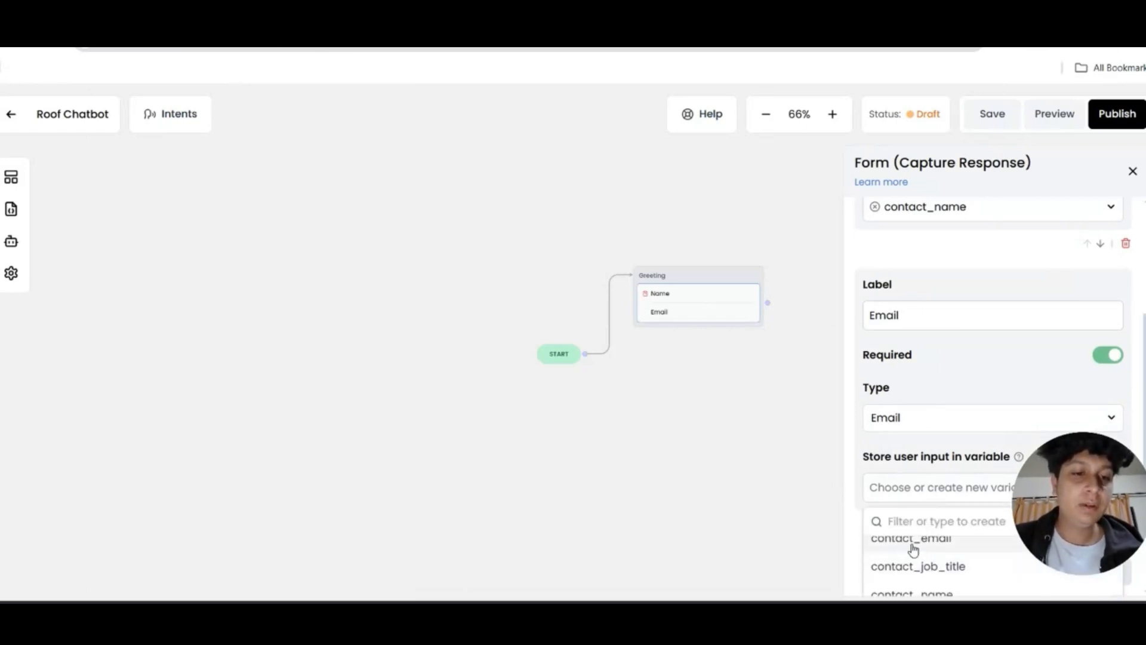
{"action": "left_click", "coordinate": [935, 546]}
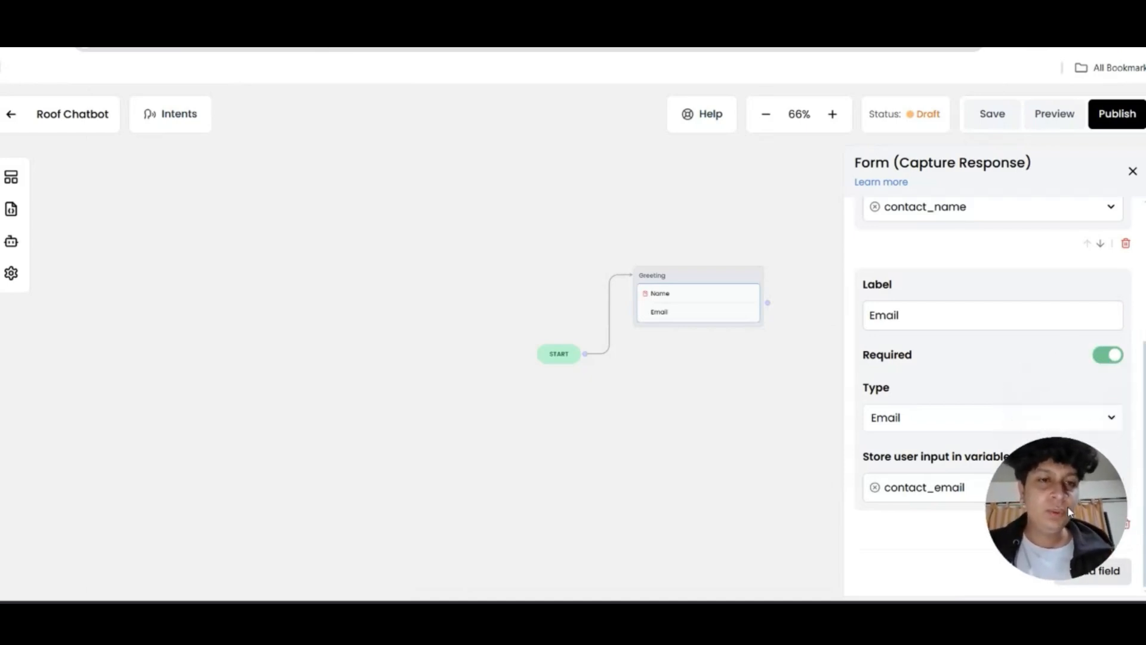
{"action": "left_click", "coordinate": [1132, 173]}
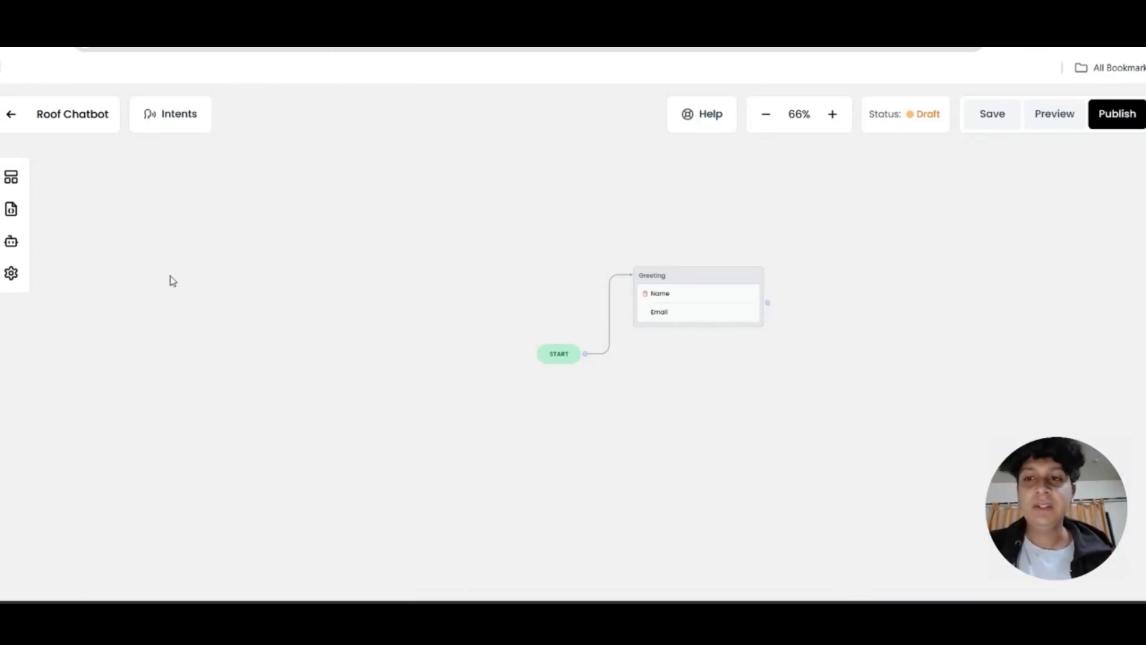
Link a new Text message block after the form, retitle the form 'Form', and open the message editor
{"action": "left_click", "coordinate": [11, 177]}
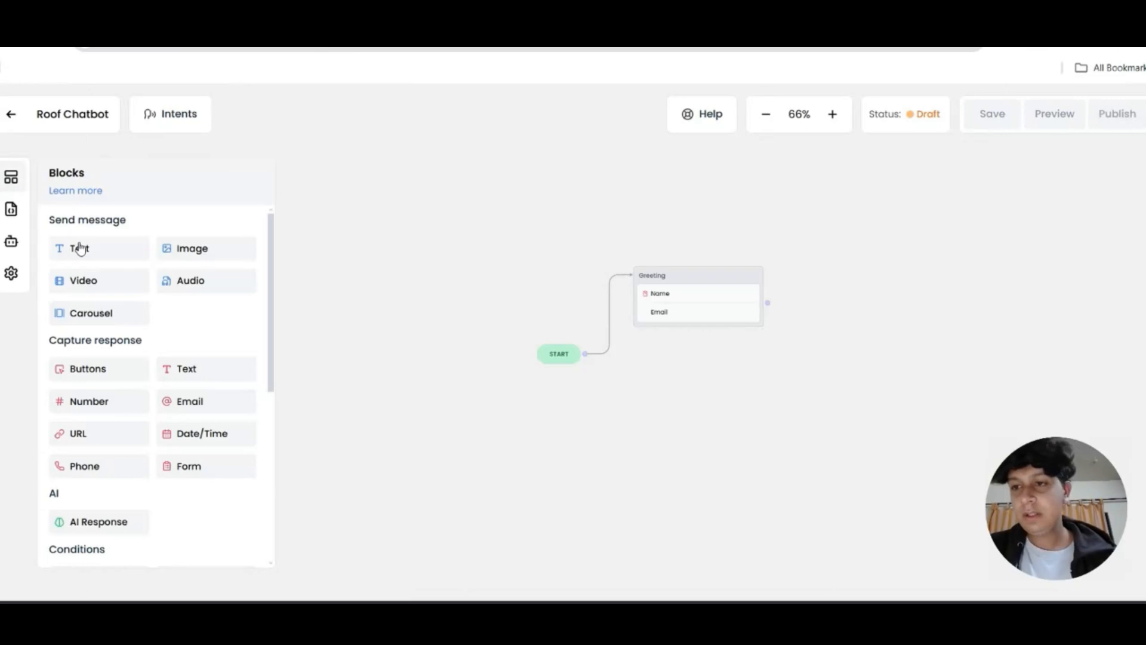
{"action": "left_click_drag", "start_coordinate": [73, 247], "coordinate": [883, 262]}
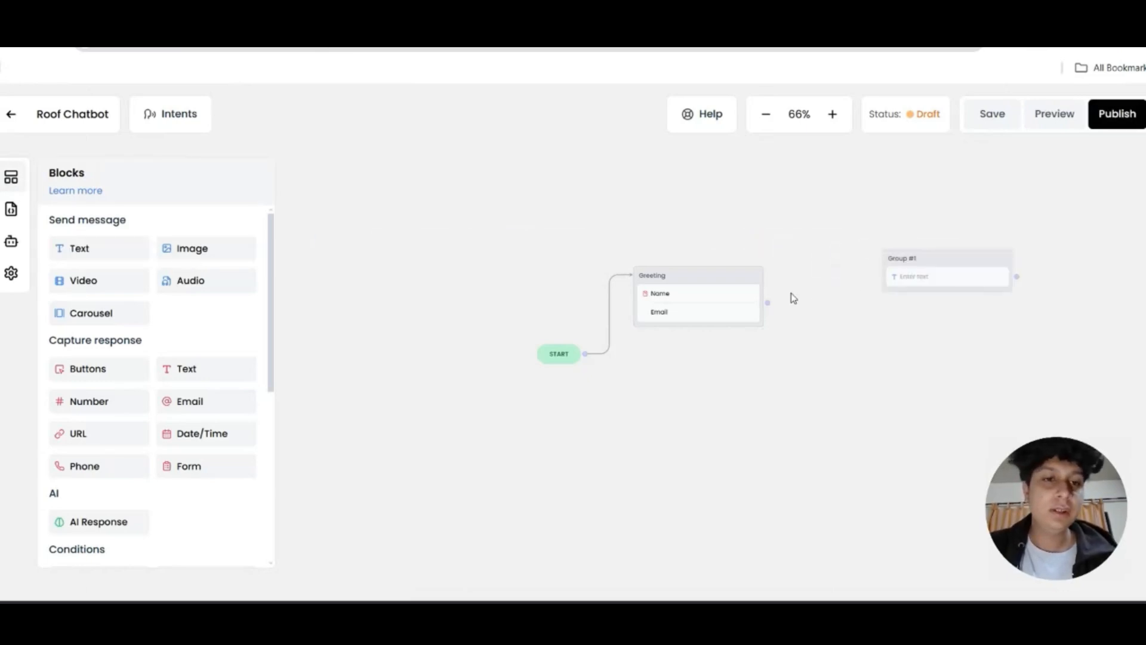
{"action": "left_click_drag", "start_coordinate": [769, 302], "coordinate": [883, 262]}
{"action": "left_click", "coordinate": [876, 261]}
{"action": "left_click", "coordinate": [660, 275]}
{"action": "type", "text": "R"}
{"action": "left_click", "coordinate": [879, 261]}
{"action": "type", "text": "Greeting"}
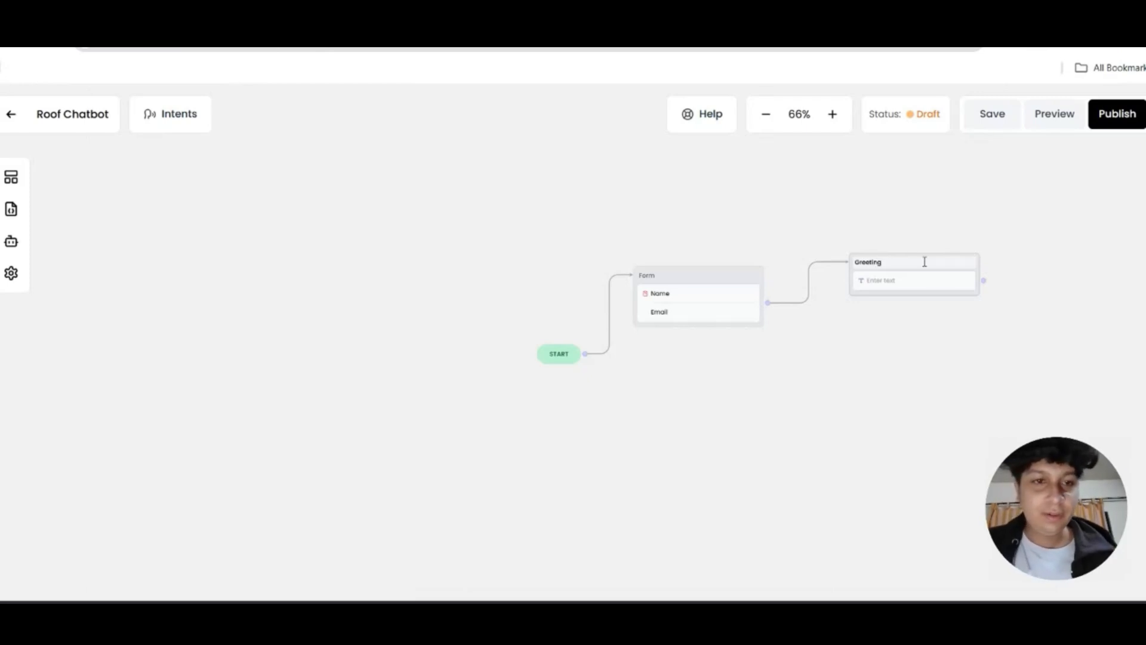
{"action": "left_click", "coordinate": [914, 278]}
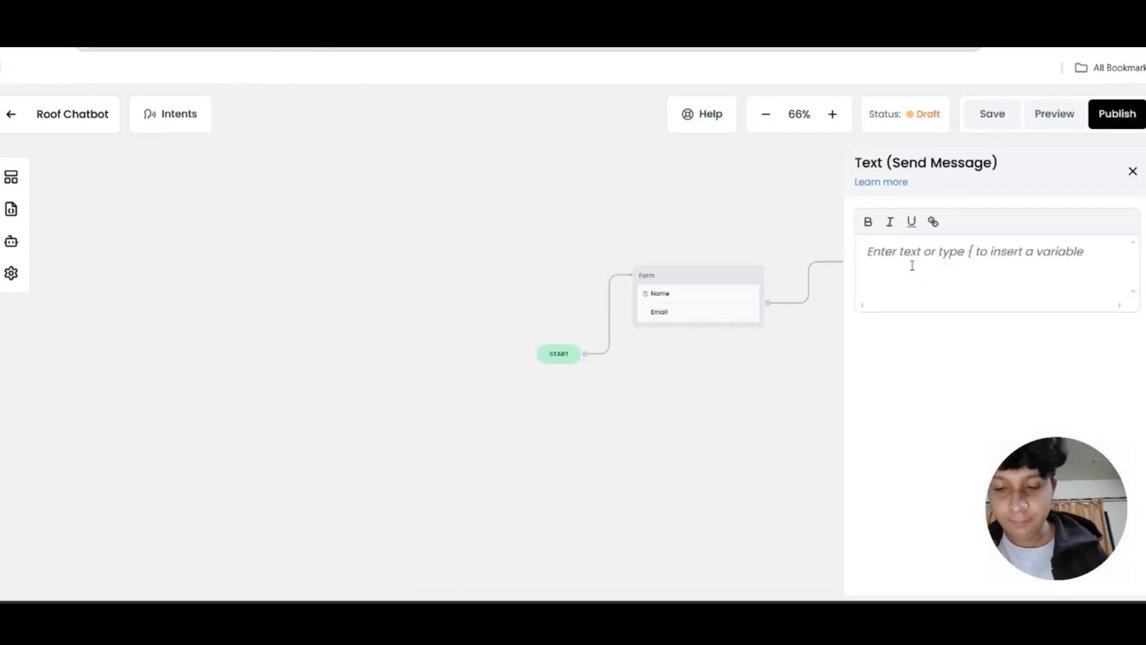
Write the greeting 'Hey {contact_name}, How can I help?' and add a Buttons block below it
{"action": "type", "text": "Hey"}
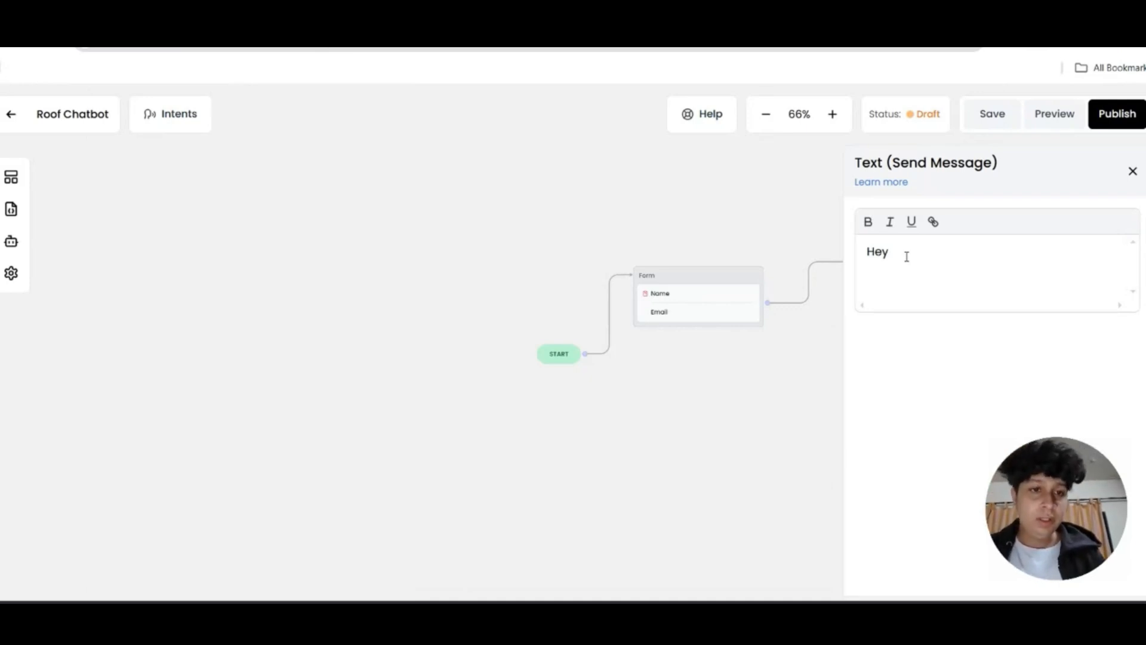
{"action": "type", "text": "{"}
{"action": "scroll", "coordinate": [949, 281], "scroll_direction": "down", "scroll_amount": 2}
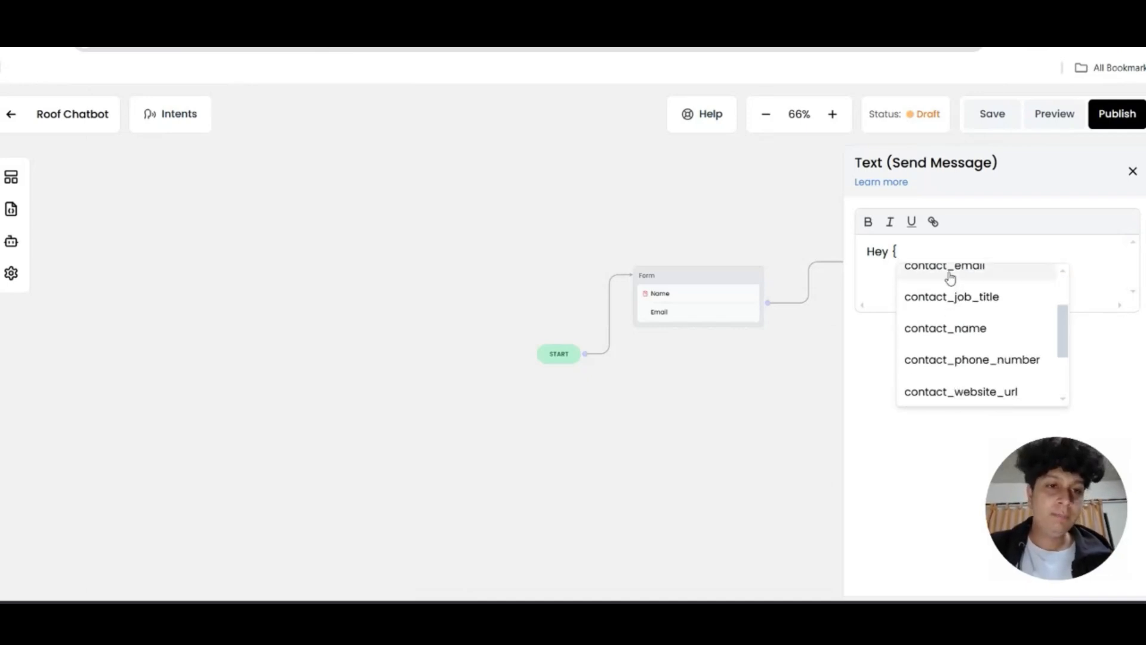
{"action": "left_click", "coordinate": [936, 330]}
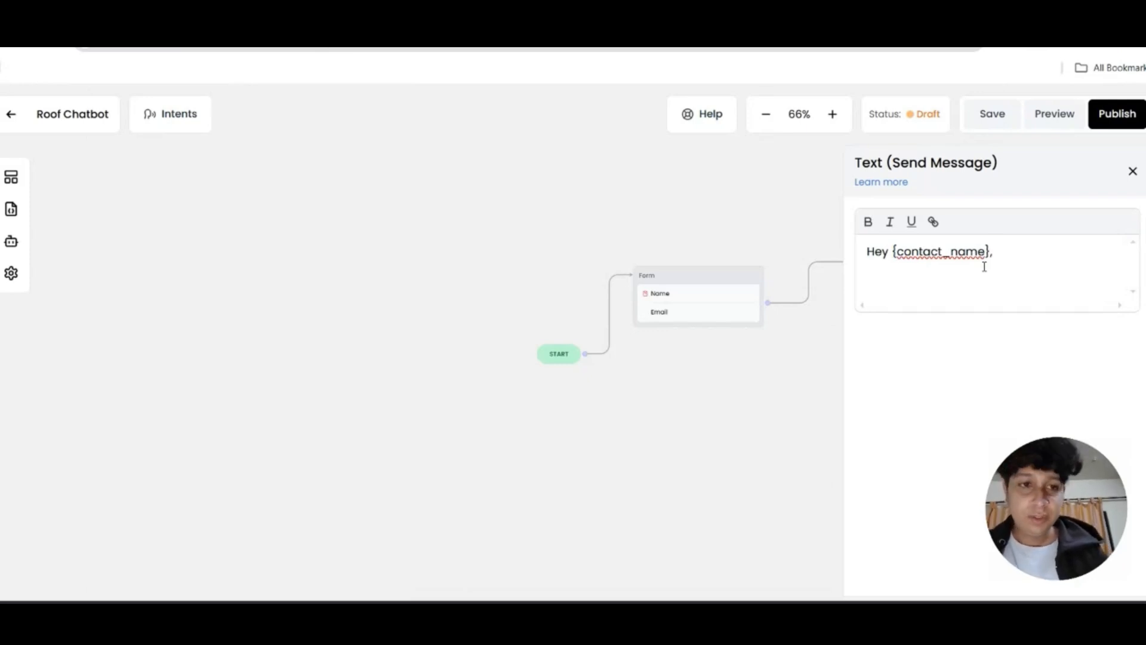
{"action": "type", "text": "How can I help"}
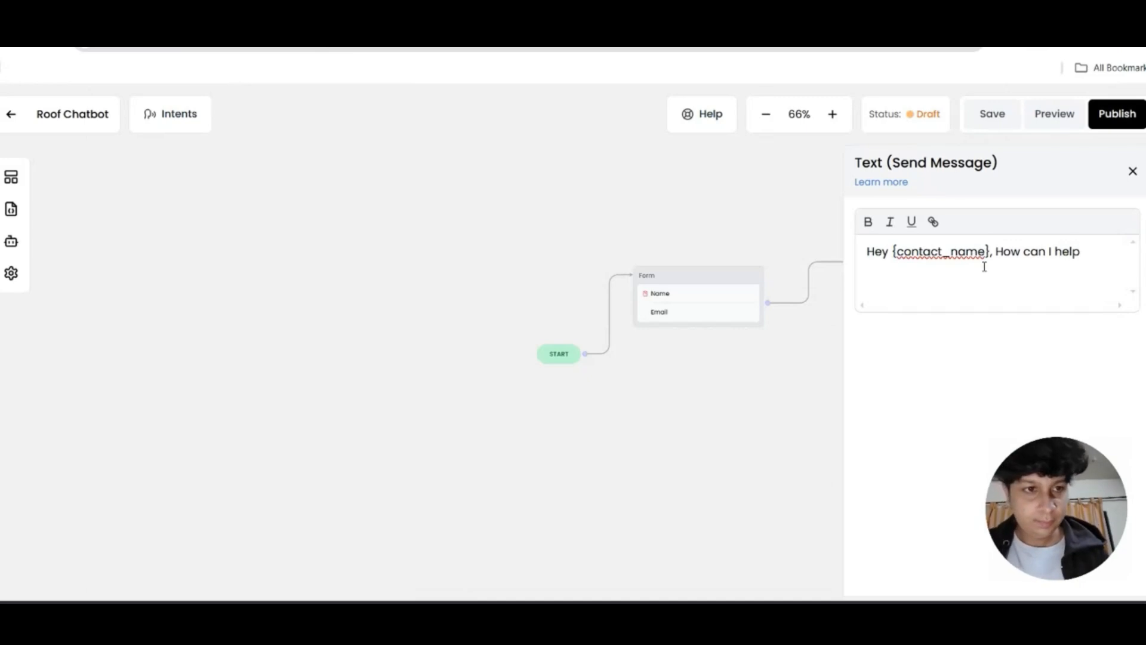
{"action": "type", "text": "?"}
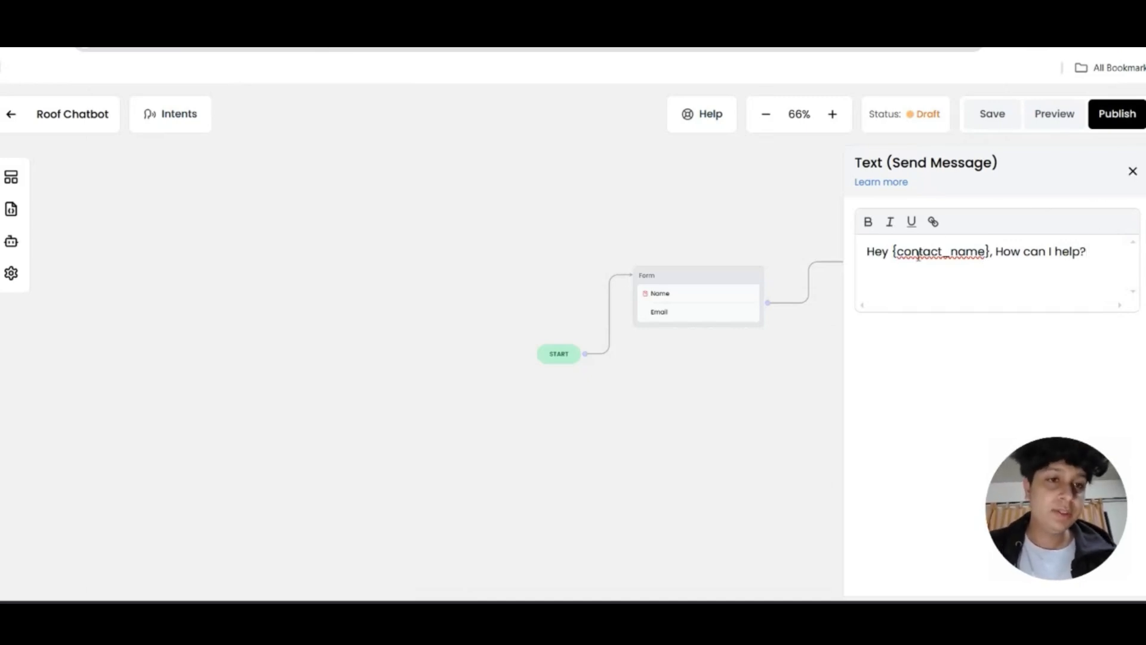
{"action": "left_click", "coordinate": [1133, 172]}
{"action": "left_click", "coordinate": [11, 177]}
{"action": "left_click_drag", "start_coordinate": [136, 376], "coordinate": [760, 307]}
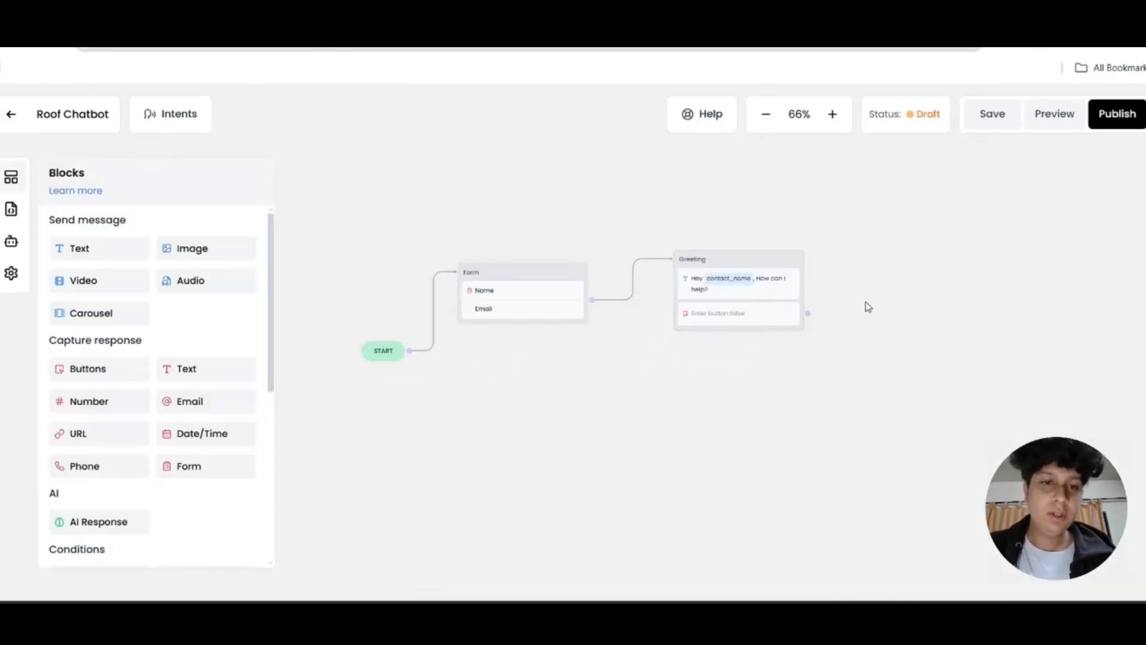
Give the button row two choices: 'Services' and 'Schedule an appointment'
{"action": "left_click", "coordinate": [752, 315]}
{"action": "left_click", "coordinate": [910, 249]}
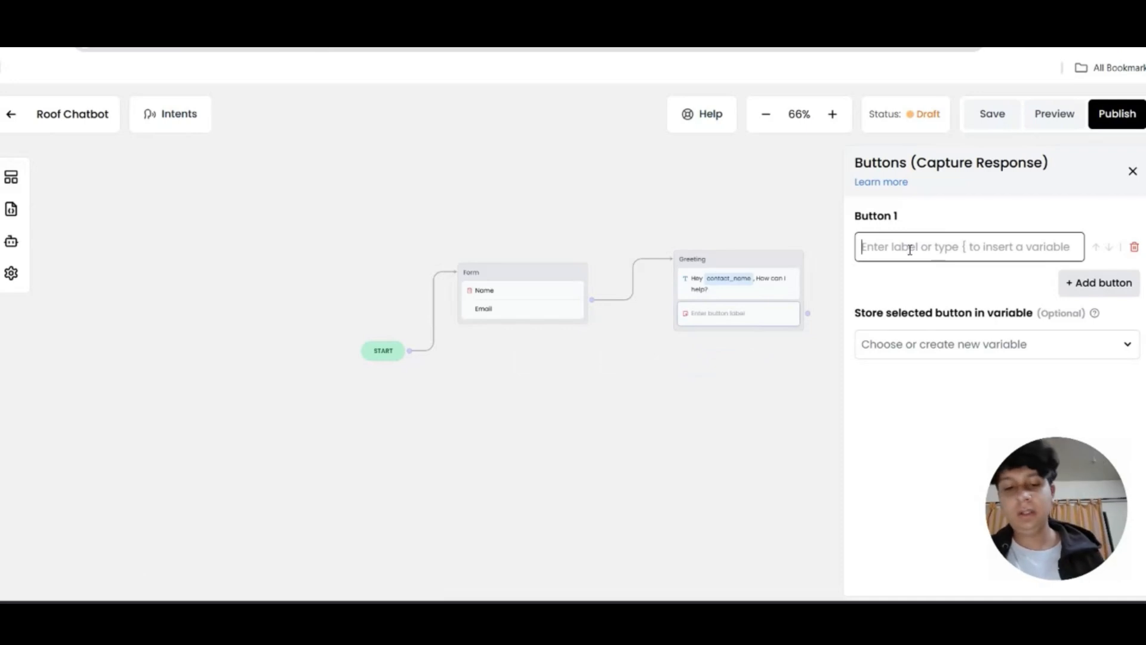
{"action": "type", "text": "Services"}
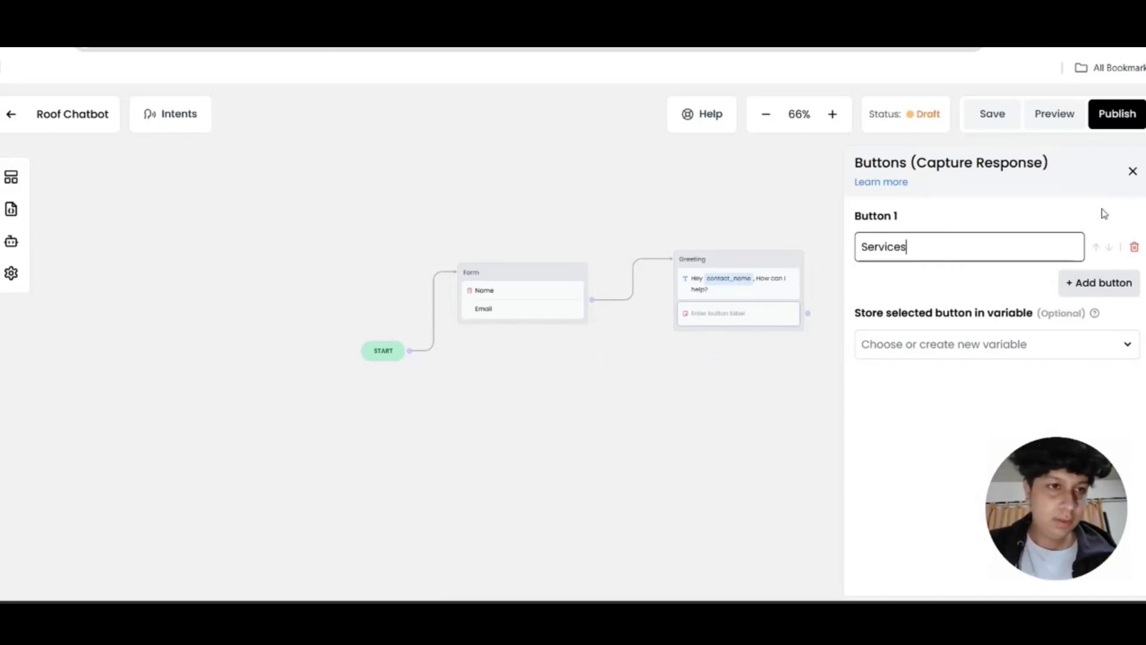
{"action": "left_click", "coordinate": [1104, 283]}
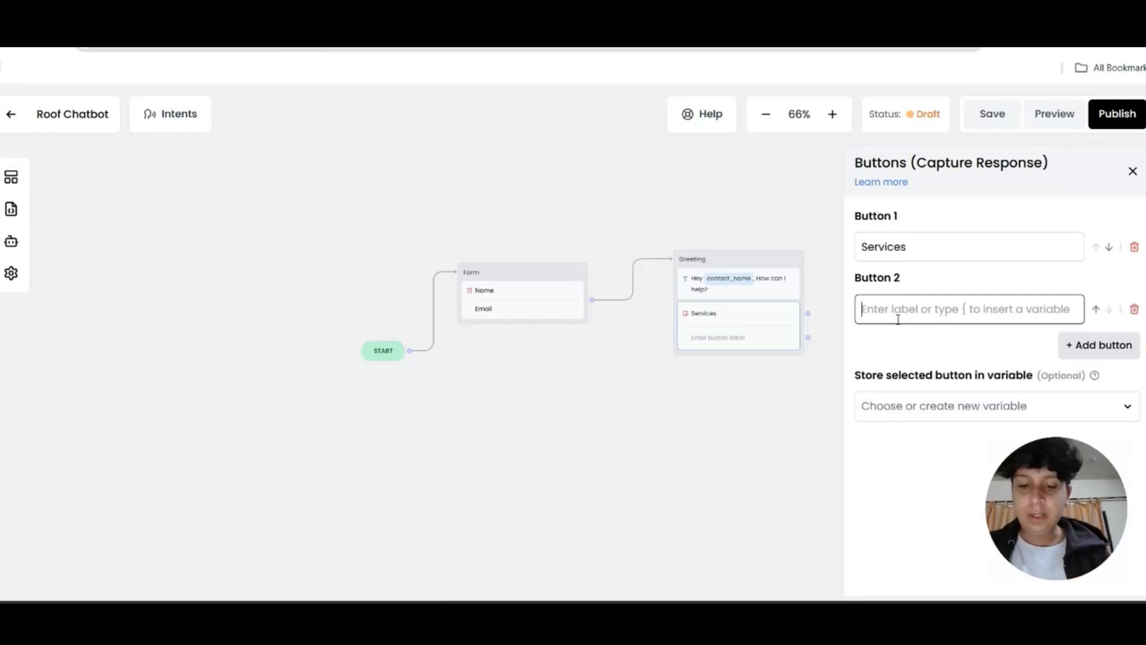
{"action": "type", "text": "Schedule an appointmen"}
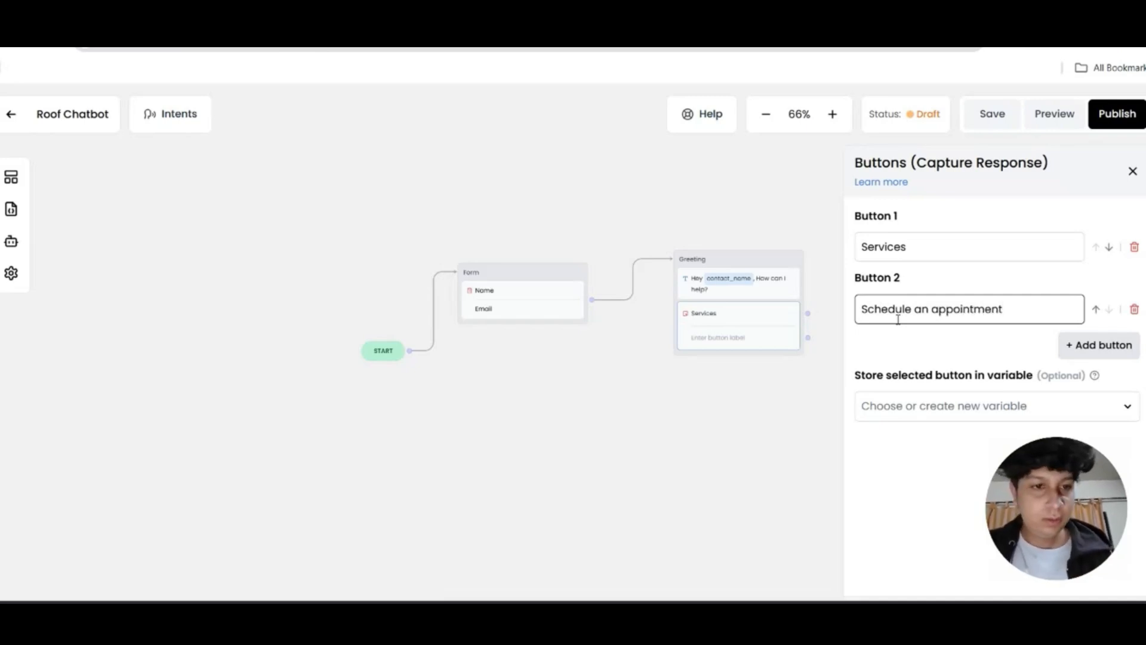
{"action": "type", "text": "t"}
{"action": "left_click", "coordinate": [1133, 172]}
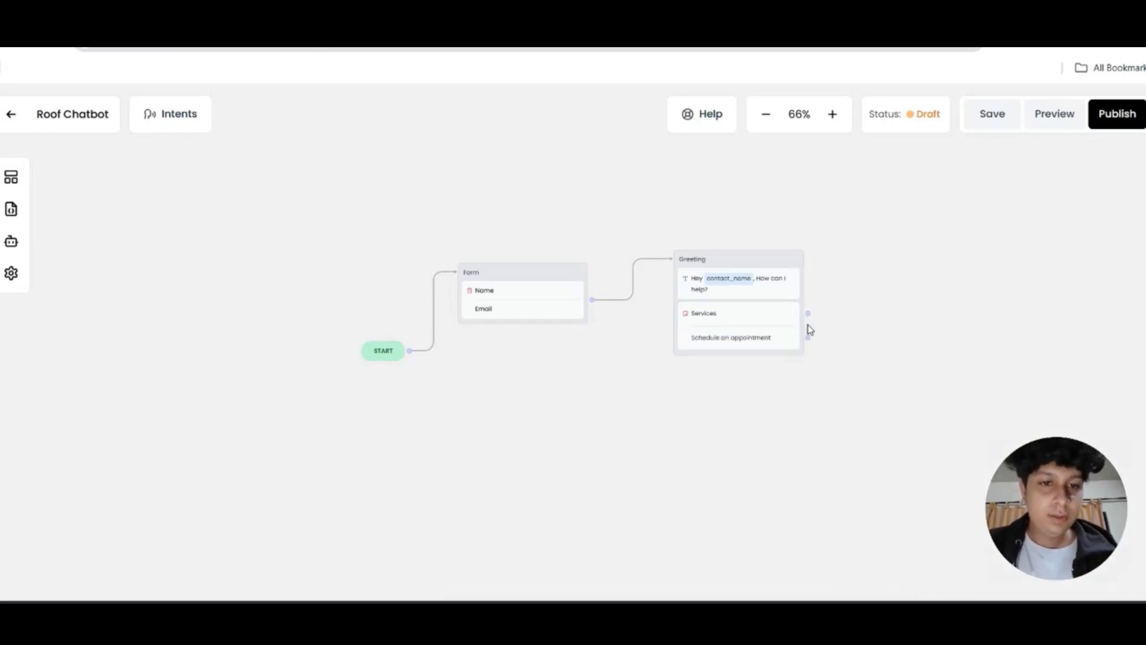
{"action": "left_click", "coordinate": [7, 179]}
Add a Carousel block linked from the Services button, title it 'Services', and open its settings
{"action": "left_click_drag", "start_coordinate": [78, 320], "coordinate": [905, 193]}
{"action": "left_click_drag", "start_coordinate": [807, 313], "coordinate": [911, 199]}
{"action": "left_click", "coordinate": [943, 202]}
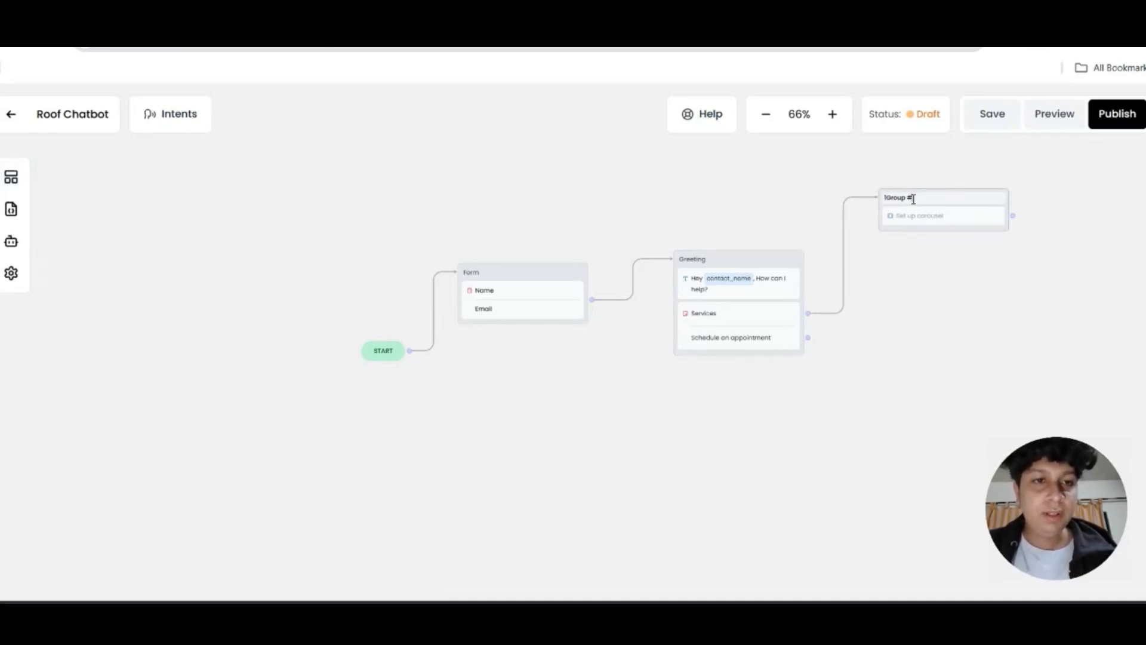
{"action": "double_click", "coordinate": [903, 199]}
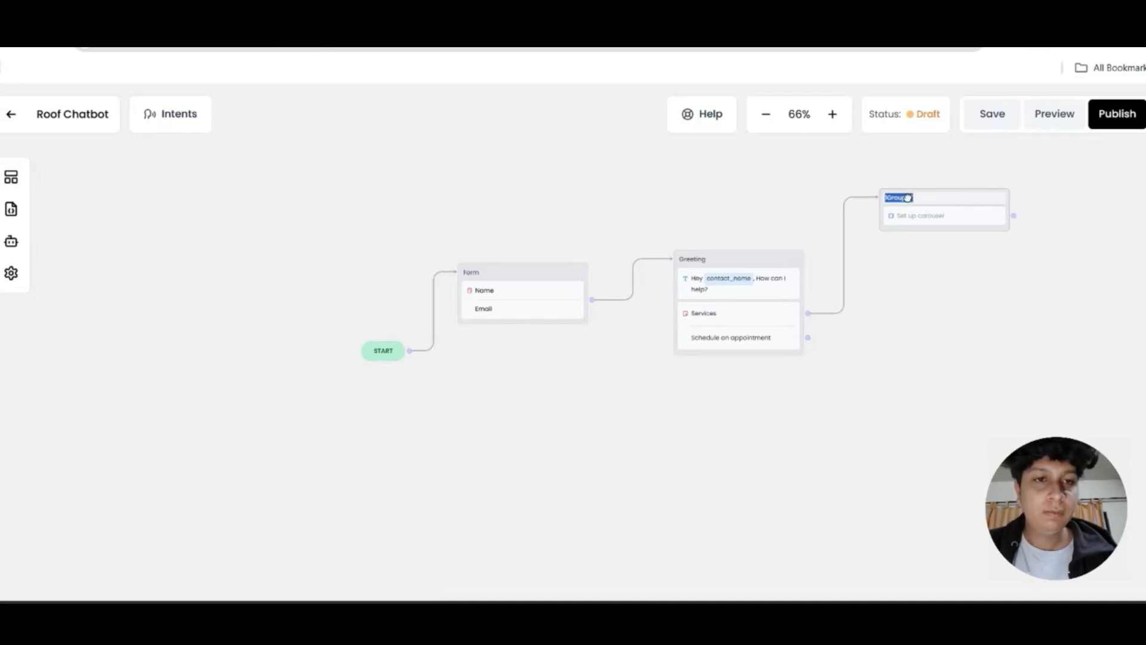
{"action": "type", "text": "Services"}
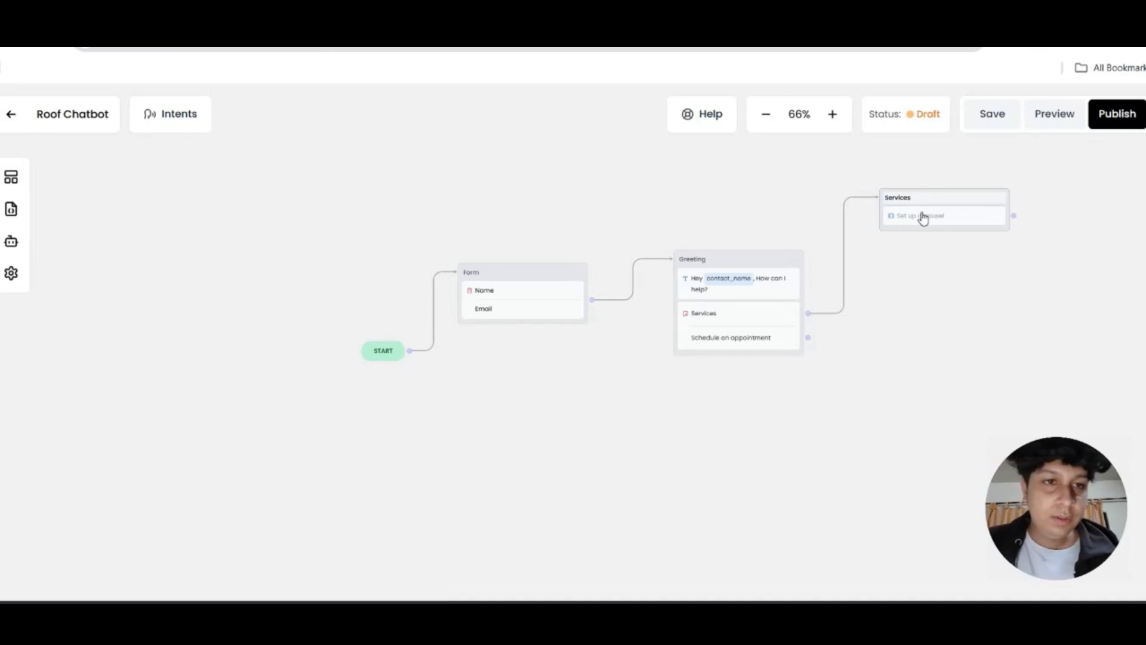
{"action": "left_click", "coordinate": [922, 217]}
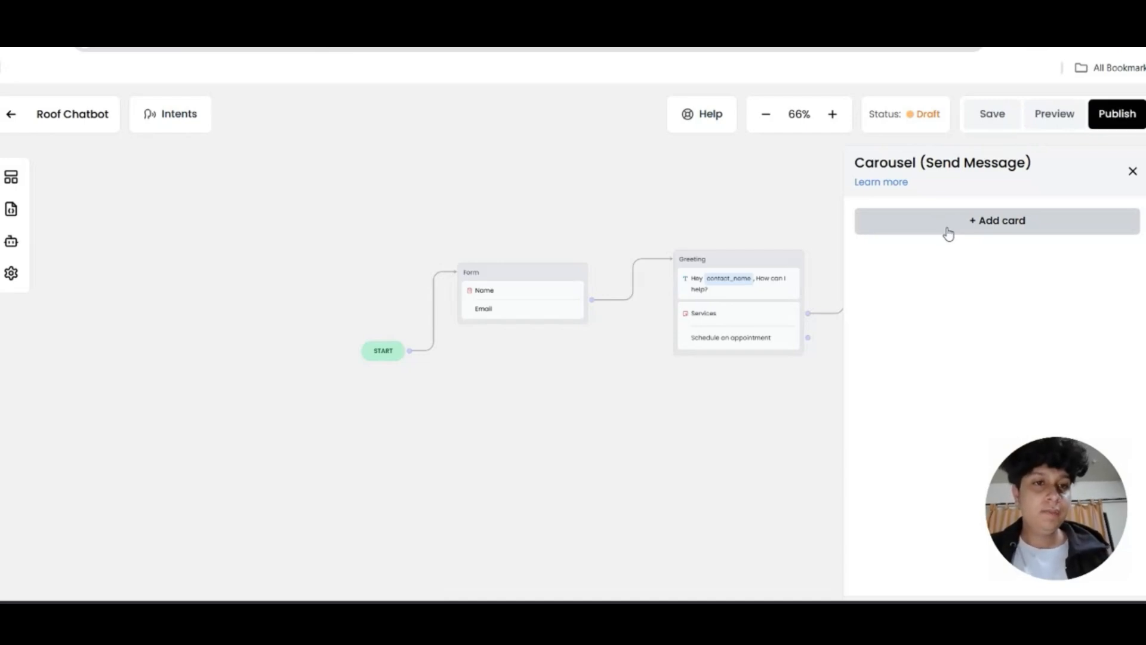
Add a new carousel card titled 'Roof Isnpection'
{"action": "left_click", "coordinate": [946, 230]}
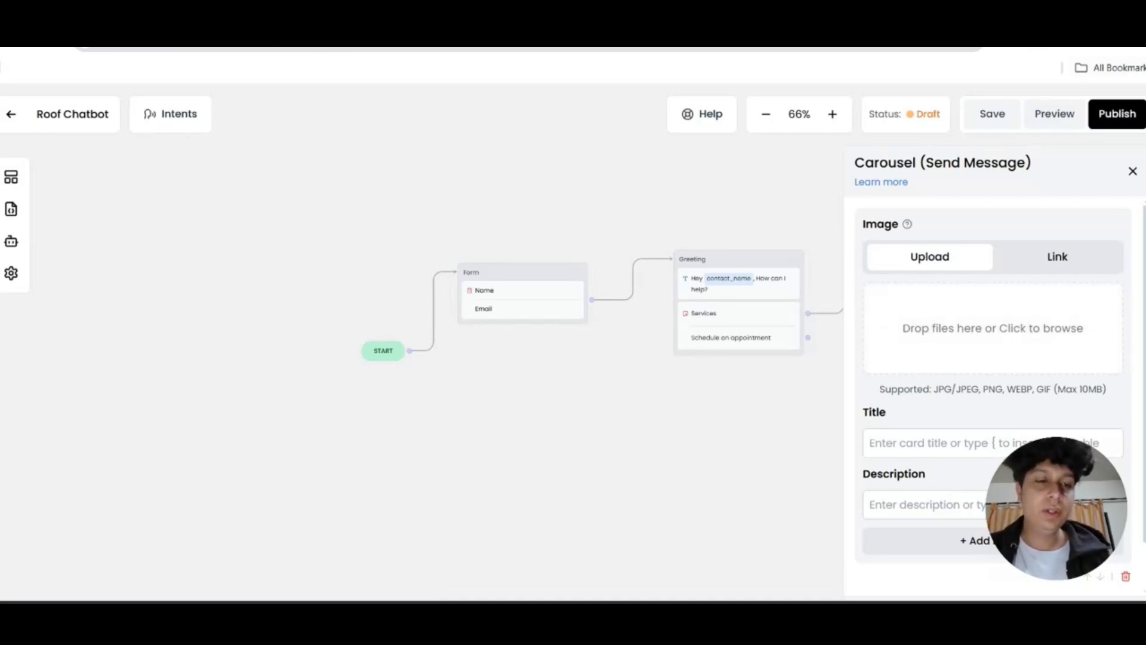
{"action": "scroll", "coordinate": [1018, 335], "scroll_direction": "down", "scroll_amount": 2}
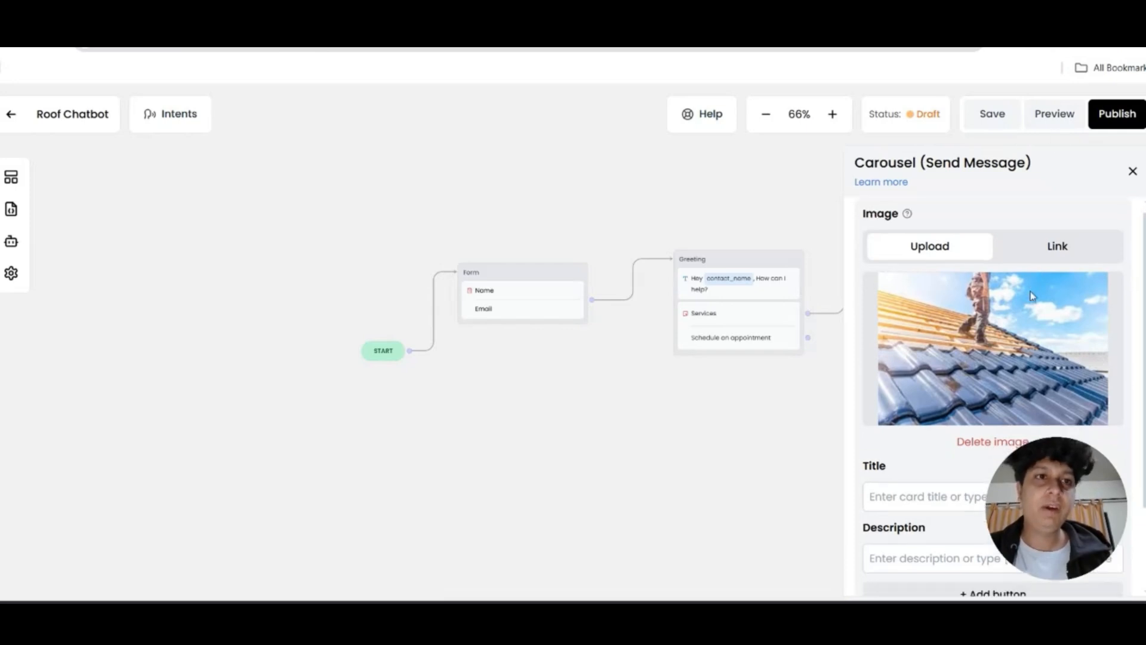
{"action": "left_click", "coordinate": [1016, 391]}
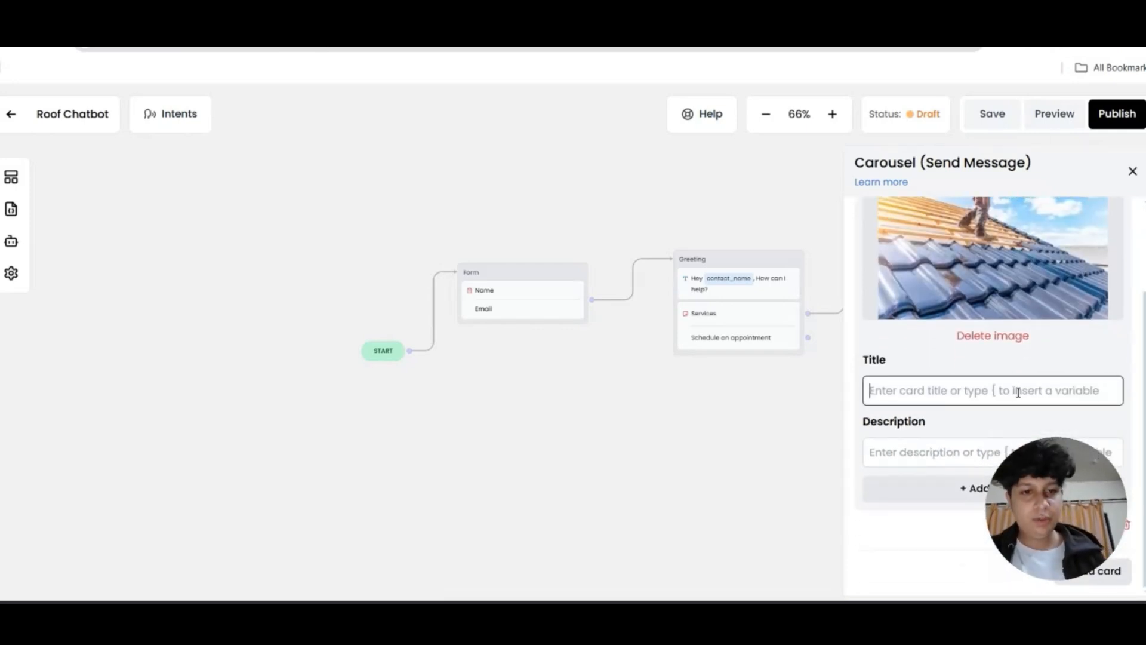
{"action": "type", "text": "Roof Isnpection"}
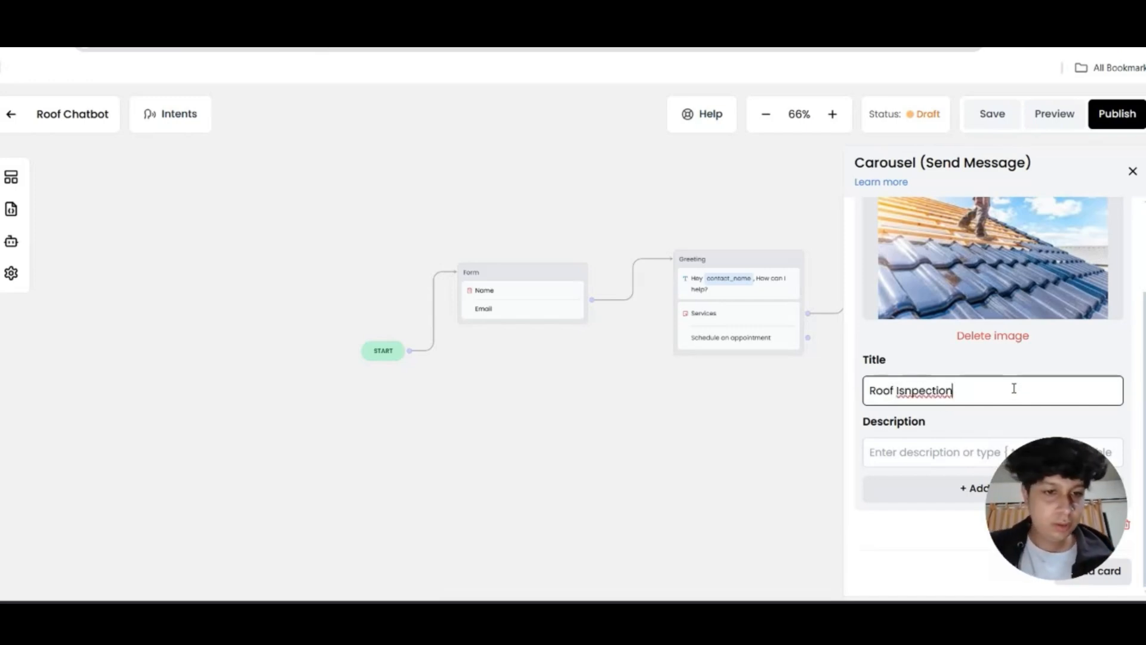
Describe the card as 'Inspect your roof with us', deleting the duplicated 'your'
{"action": "left_click", "coordinate": [979, 457]}
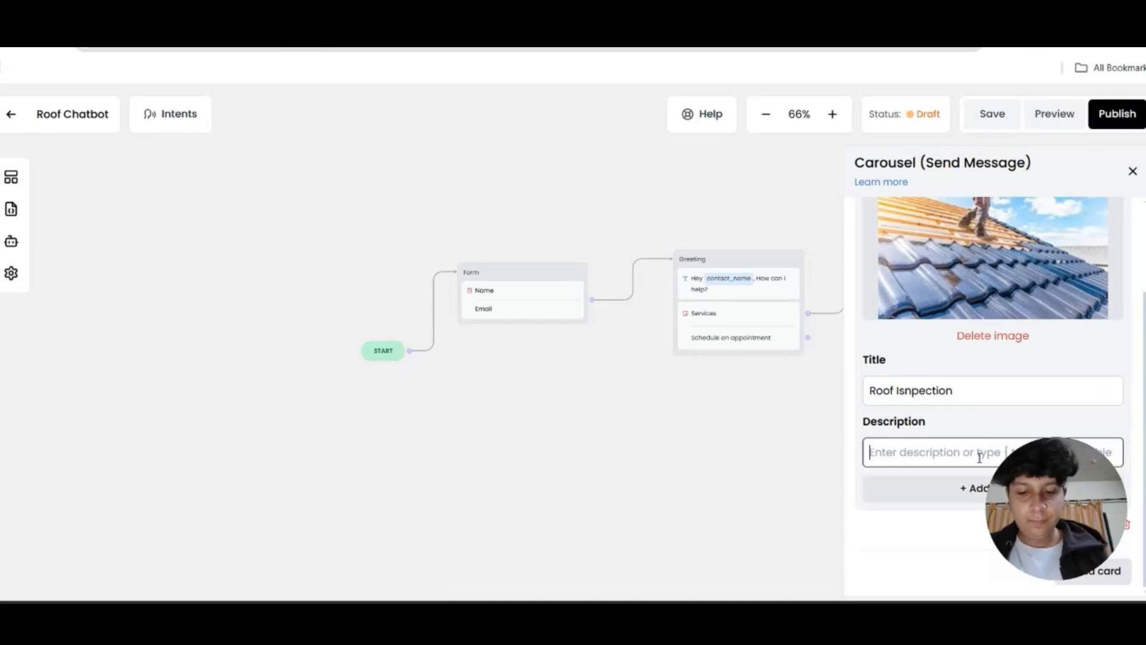
{"action": "type", "text": "Inspect your your roof with"}
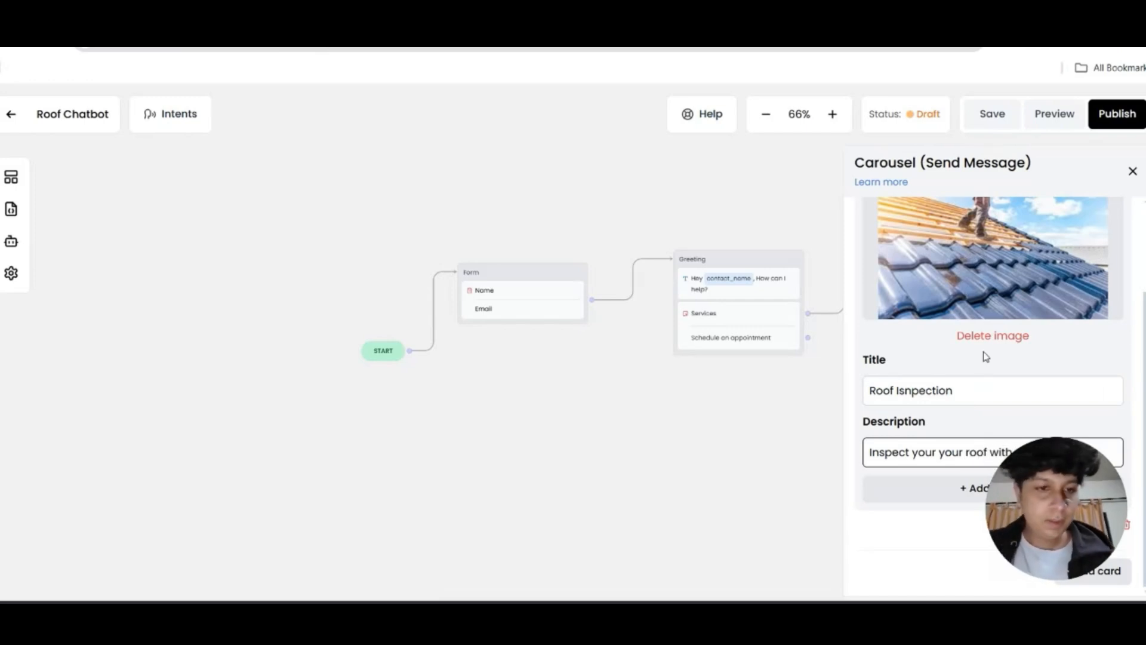
{"action": "double_click", "coordinate": [919, 453]}
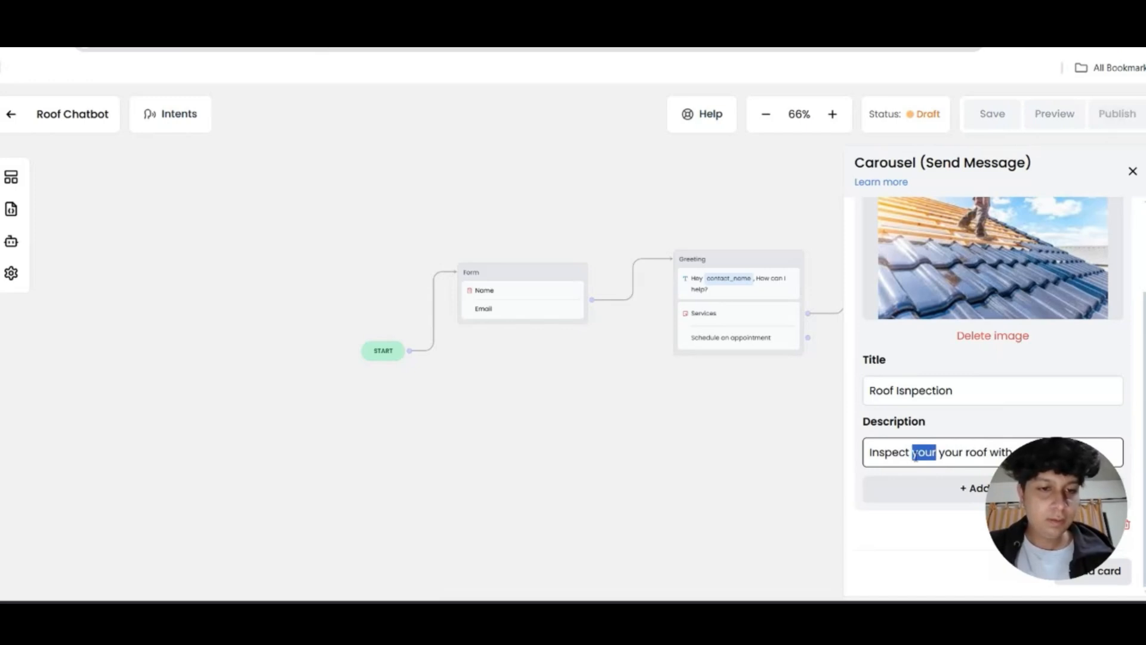
{"action": "key", "text": "BackSpace"}
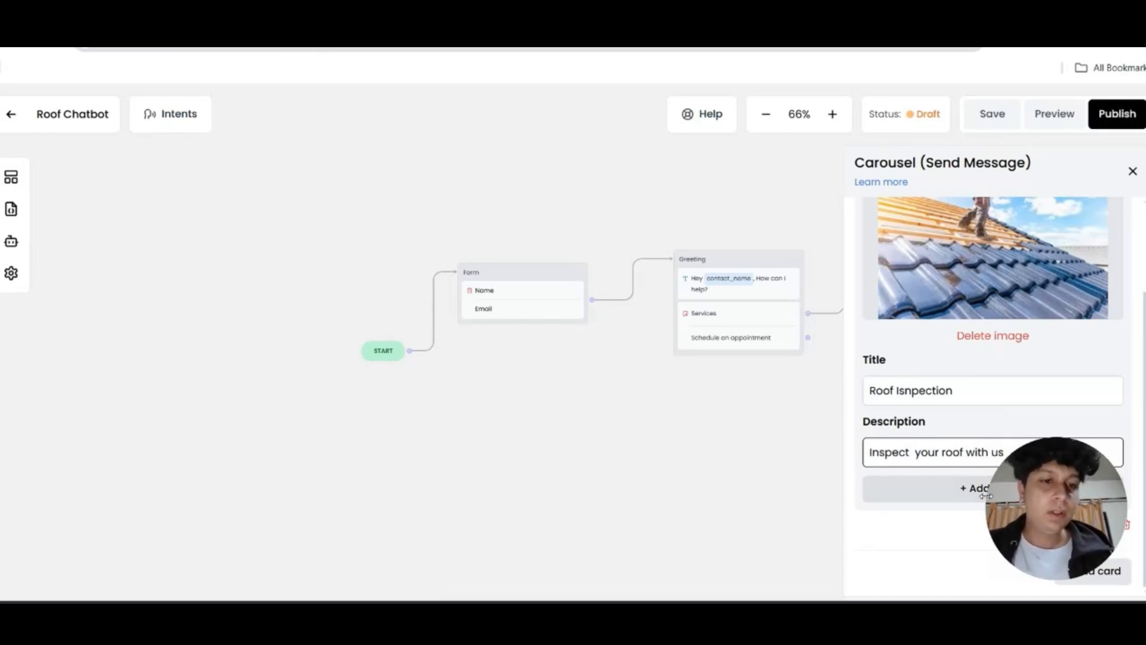
{"action": "left_click_drag", "start_coordinate": [1083, 505], "coordinate": [789, 520]}
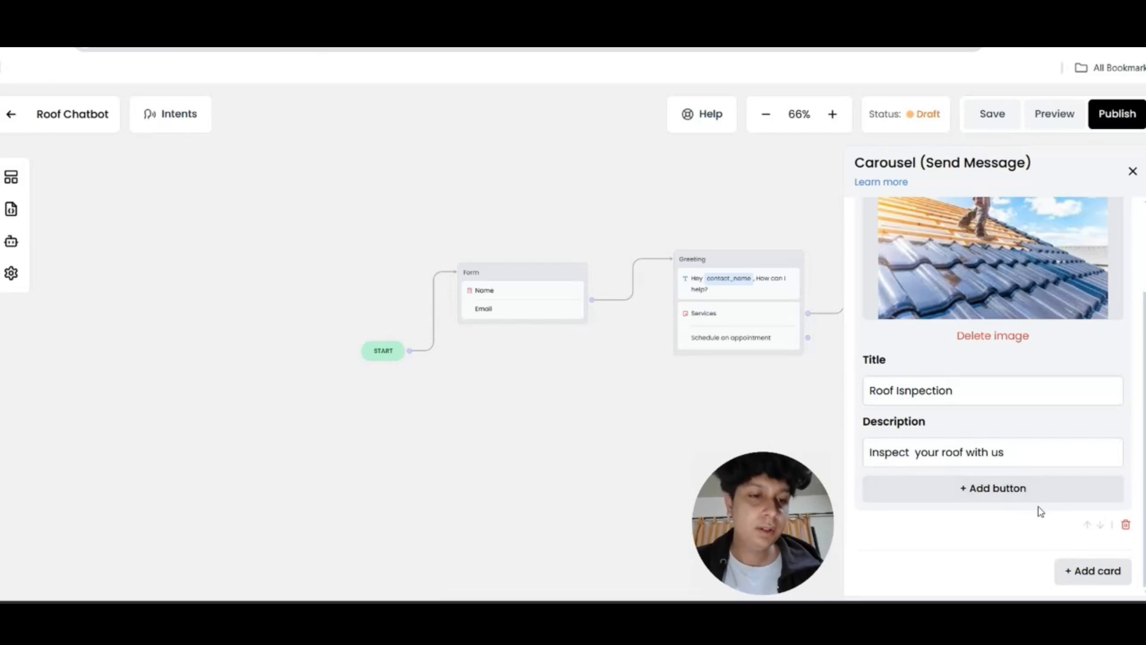
Add a button to the roof card labelled 'Learn more', fixing the 'Leatn' typo
{"action": "left_click", "coordinate": [1018, 498]}
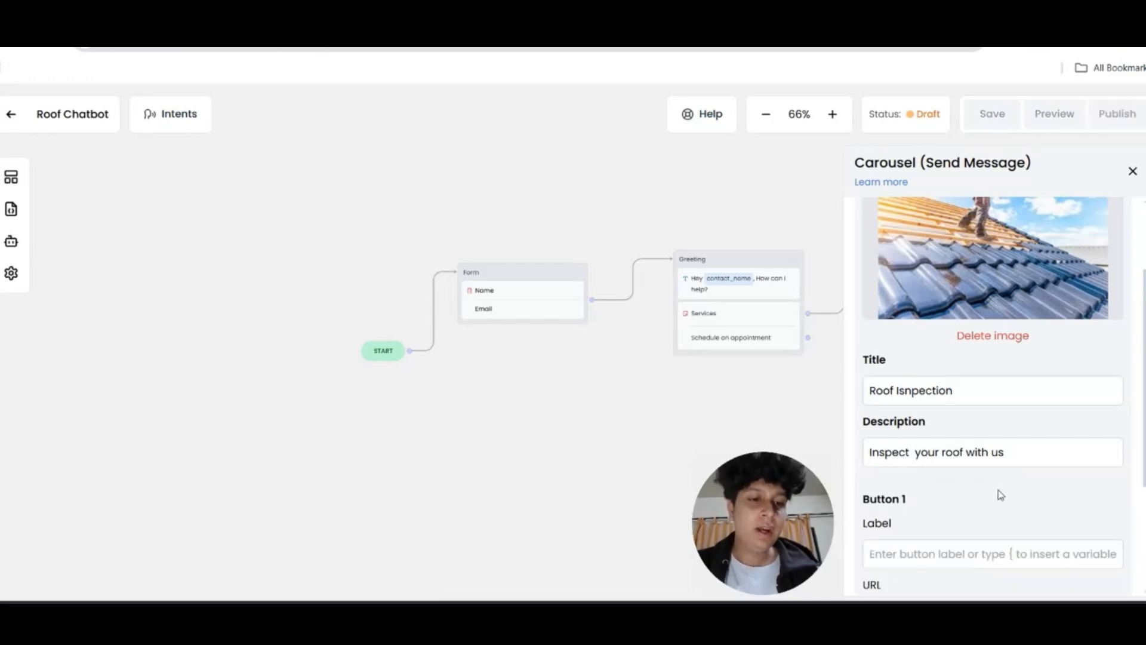
{"action": "left_click", "coordinate": [954, 399]}
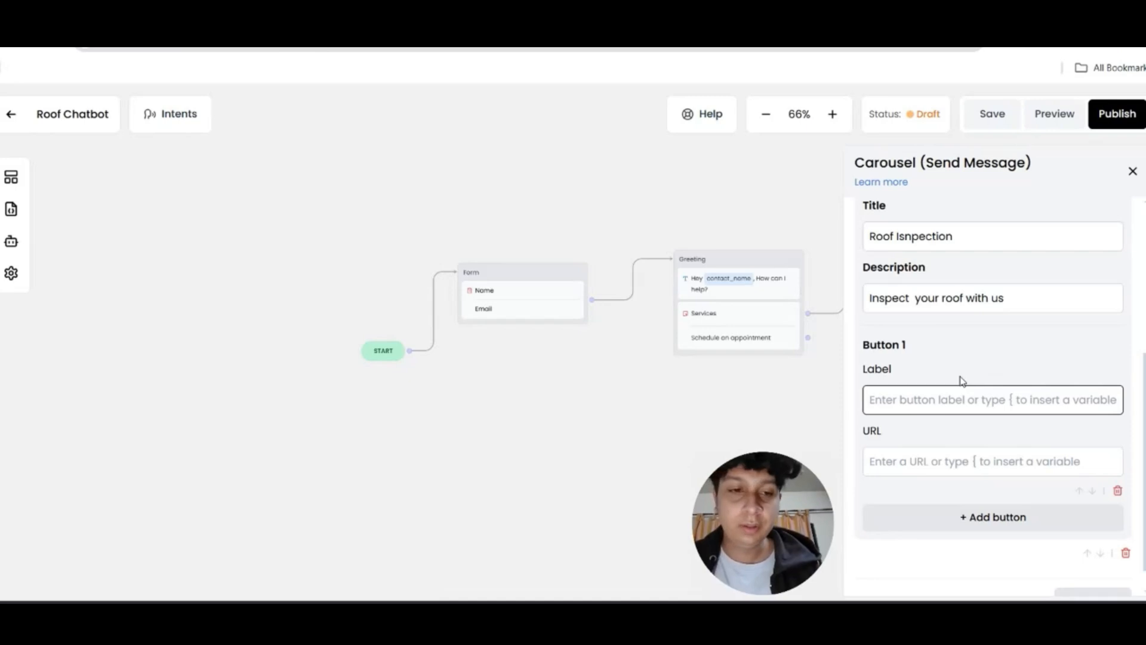
{"action": "type", "text": "Leatn more"}
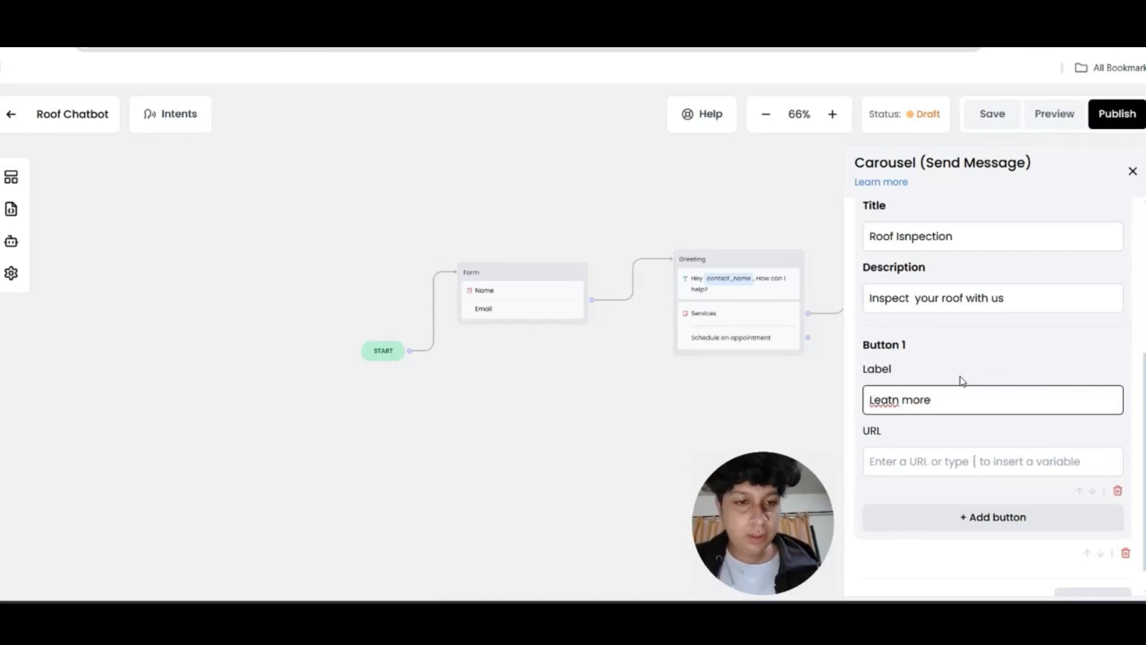
{"action": "left_click", "coordinate": [890, 399]}
{"action": "key", "text": "BackSpace"}
{"action": "type", "text": "r"}
{"action": "left_click", "coordinate": [950, 465]}
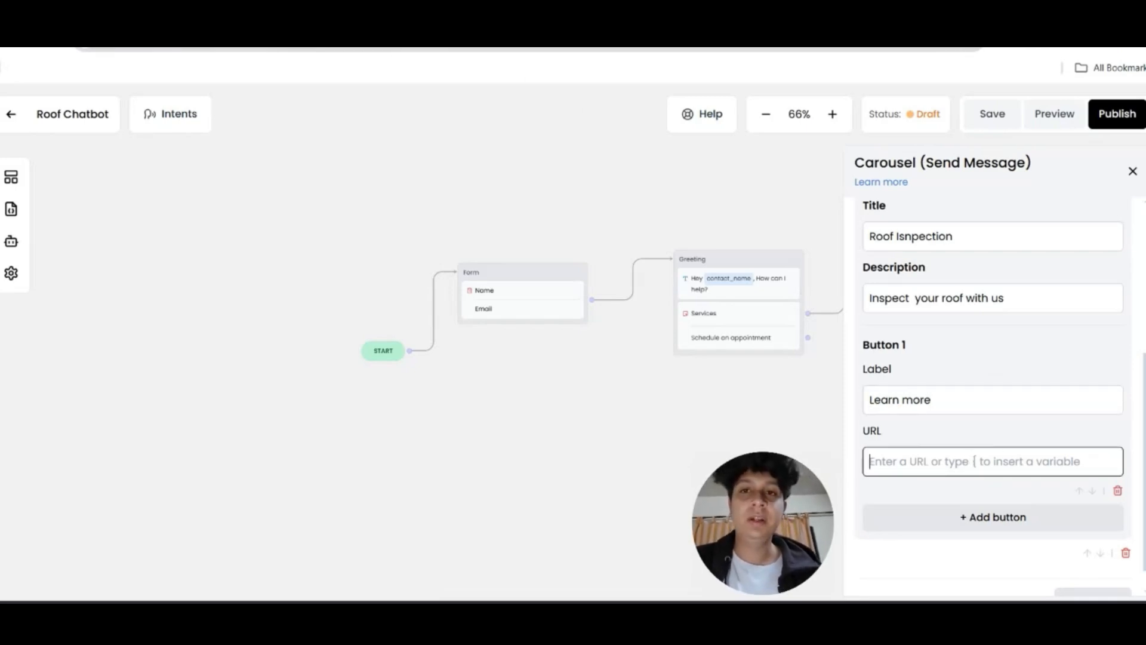
{"action": "key", "text": "ctrl+Tab"}
{"action": "left_click", "coordinate": [71, 52]}
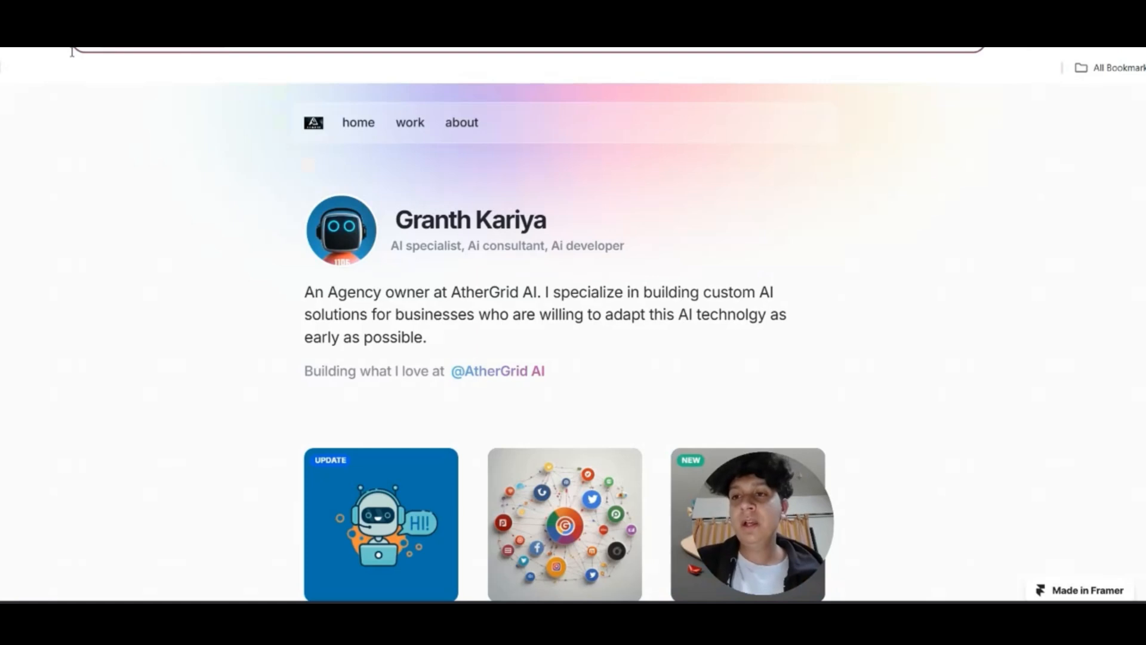
{"action": "key", "text": "ctrl+Tab"}
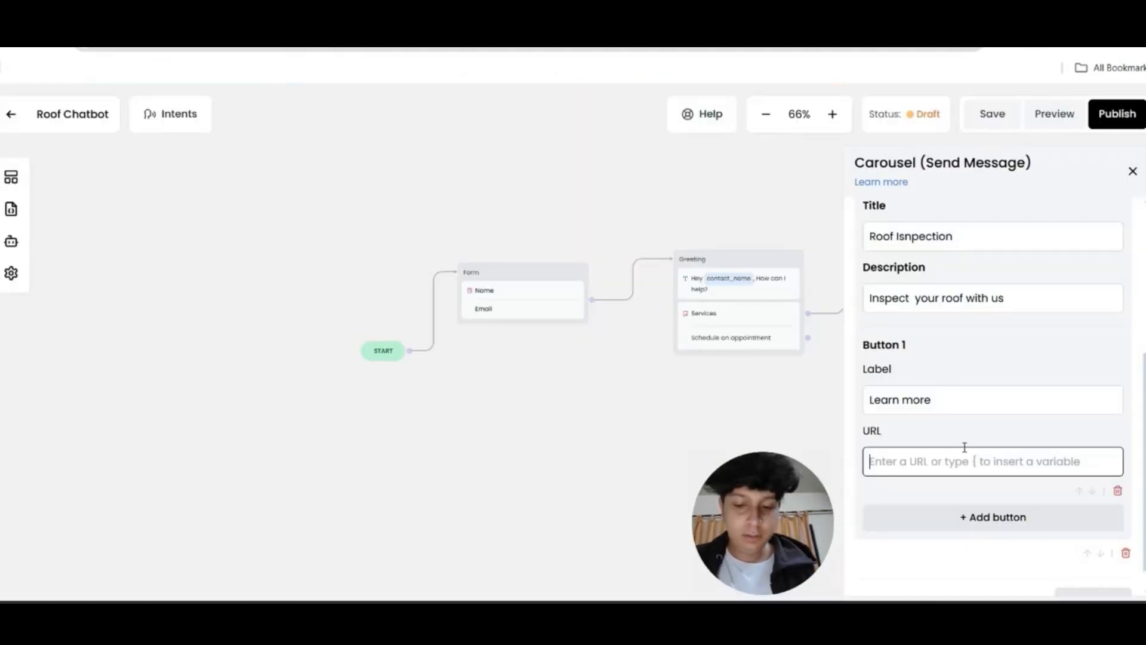
{"action": "type", "text": "https://athergridai.framer.website/"}
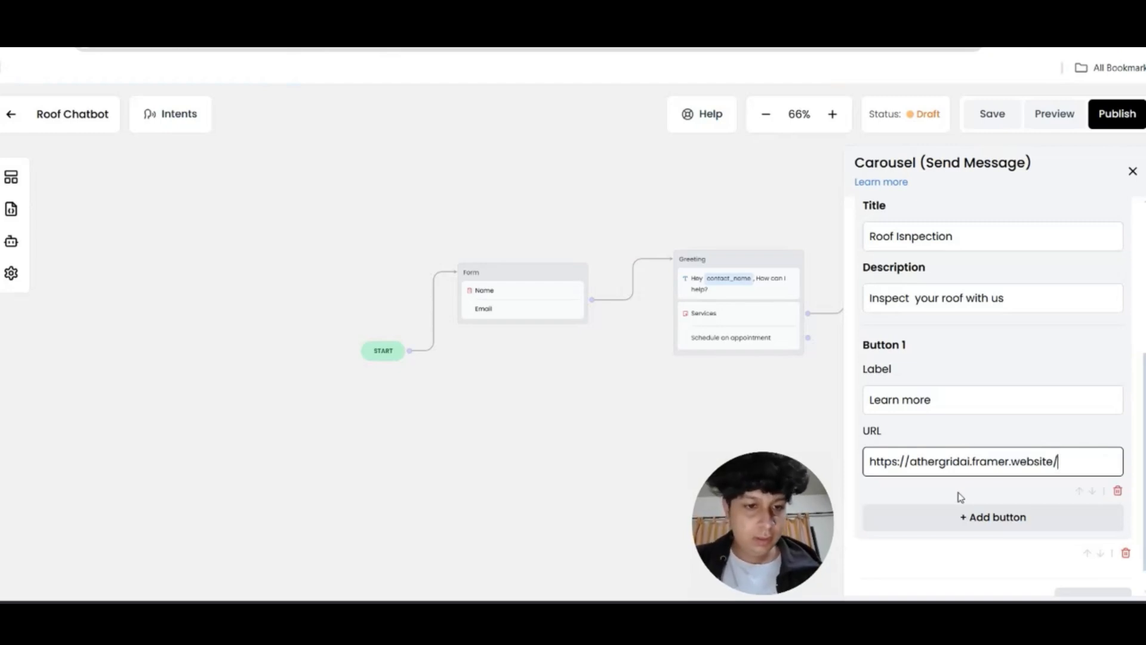
{"action": "scroll", "coordinate": [969, 485], "scroll_direction": "down", "scroll_amount": 1}
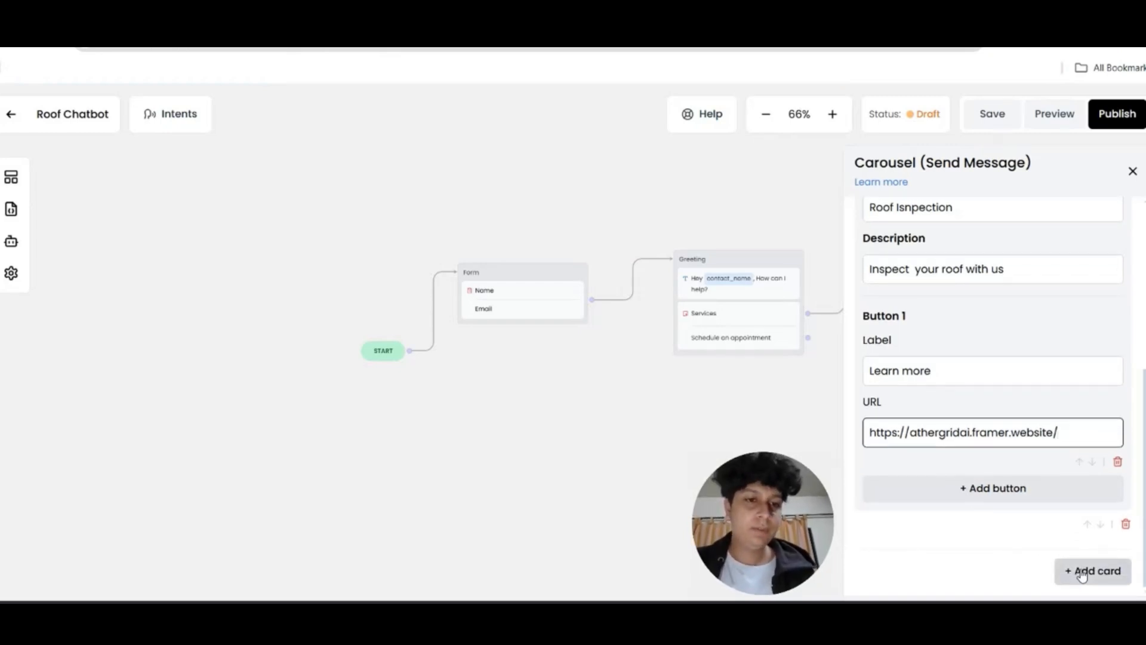
{"action": "left_click", "coordinate": [1133, 172]}
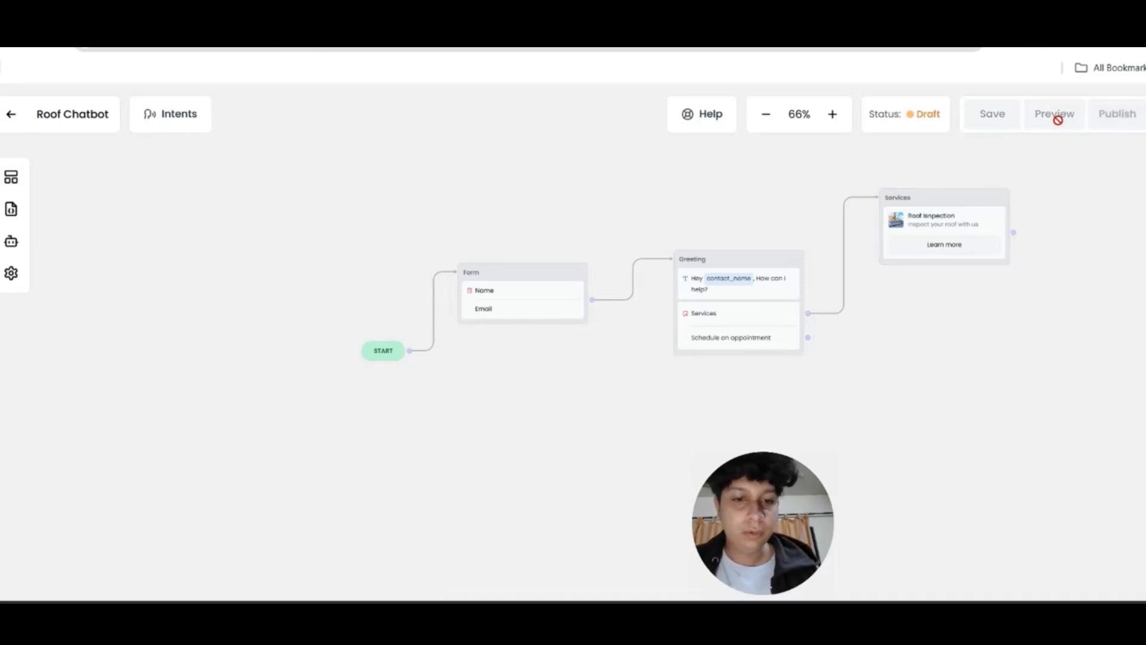
Start a preview chat and submit the form with a test name and email
{"action": "left_click", "coordinate": [1056, 116]}
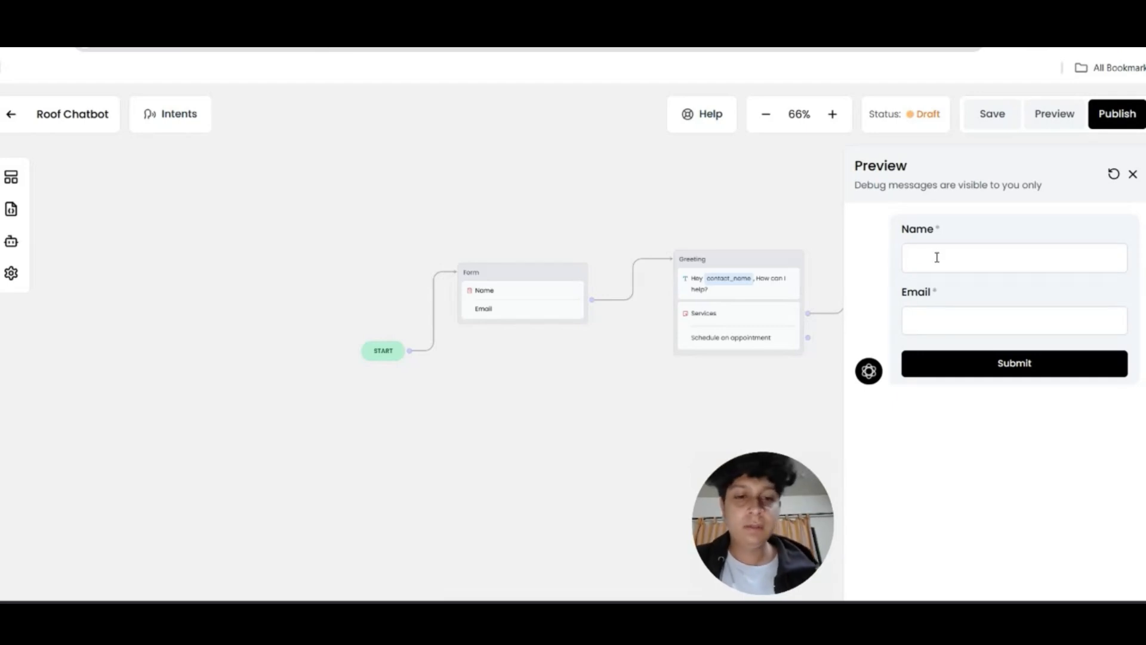
{"action": "type", "text": "John"}
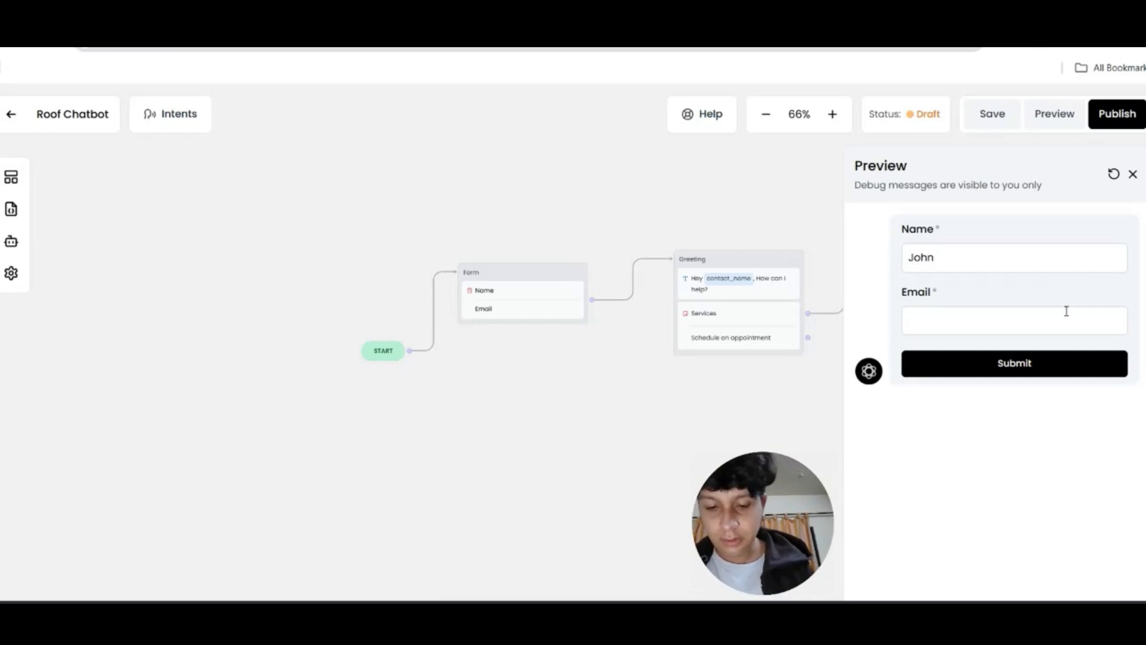
{"action": "left_click", "coordinate": [1066, 311]}
{"action": "type", "text": "Jon@email.com"}
{"action": "key", "text": "Return"}
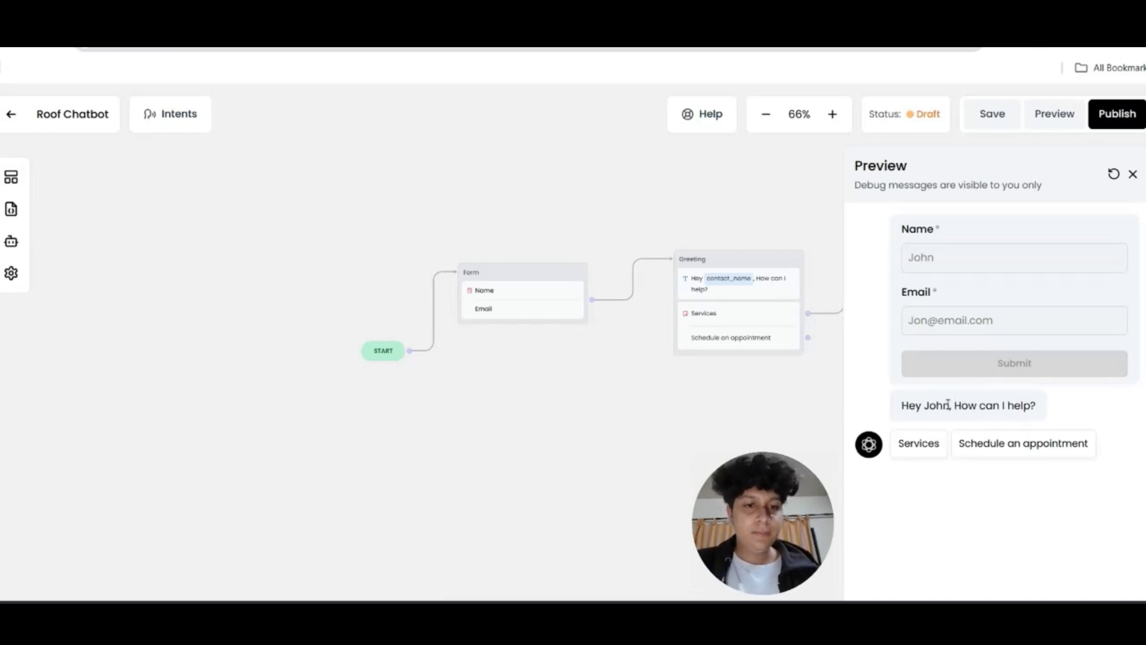
Choose Services, follow the roof card's Learn more link, then return to the builder
{"action": "left_click", "coordinate": [925, 454]}
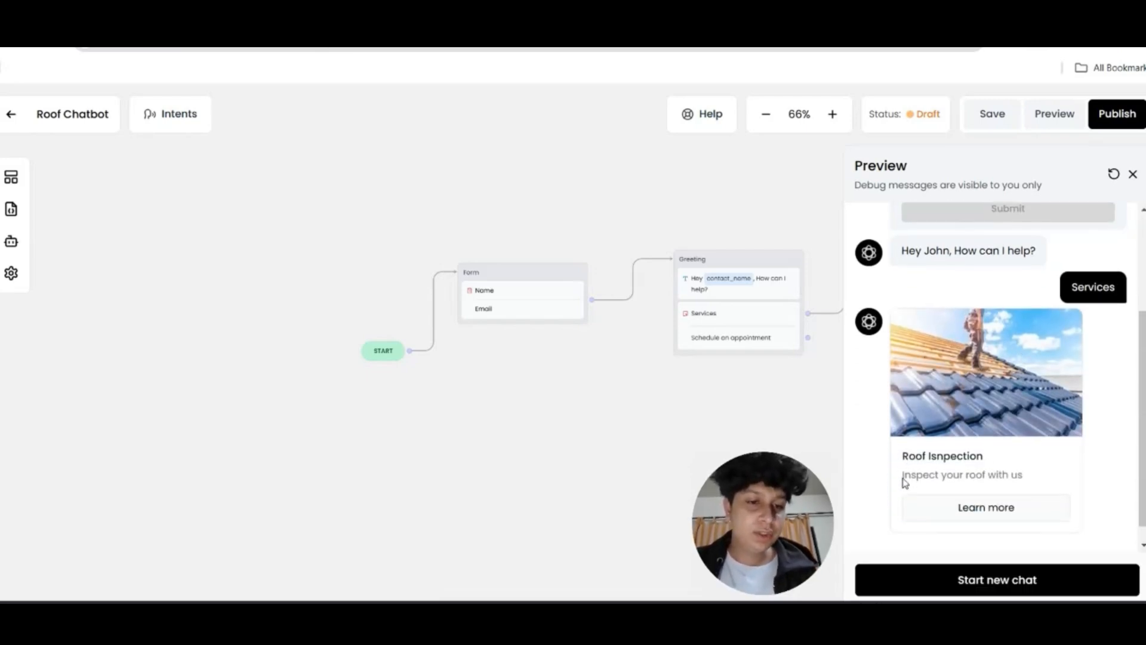
{"action": "left_click", "coordinate": [986, 509]}
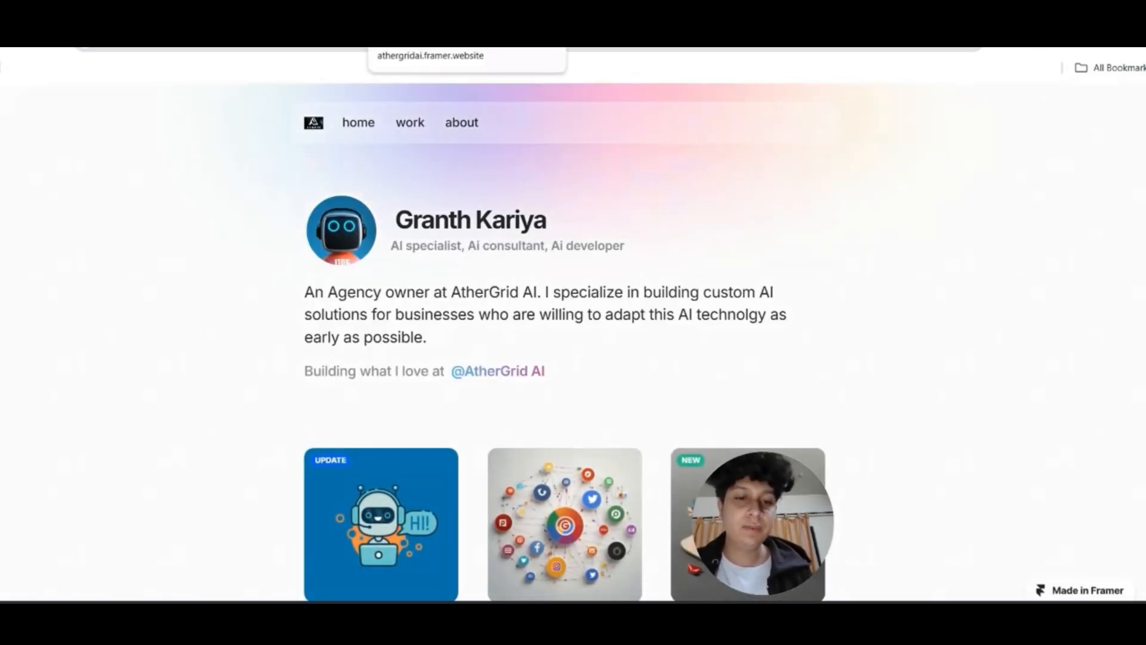
{"action": "left_click", "coordinate": [553, 6]}
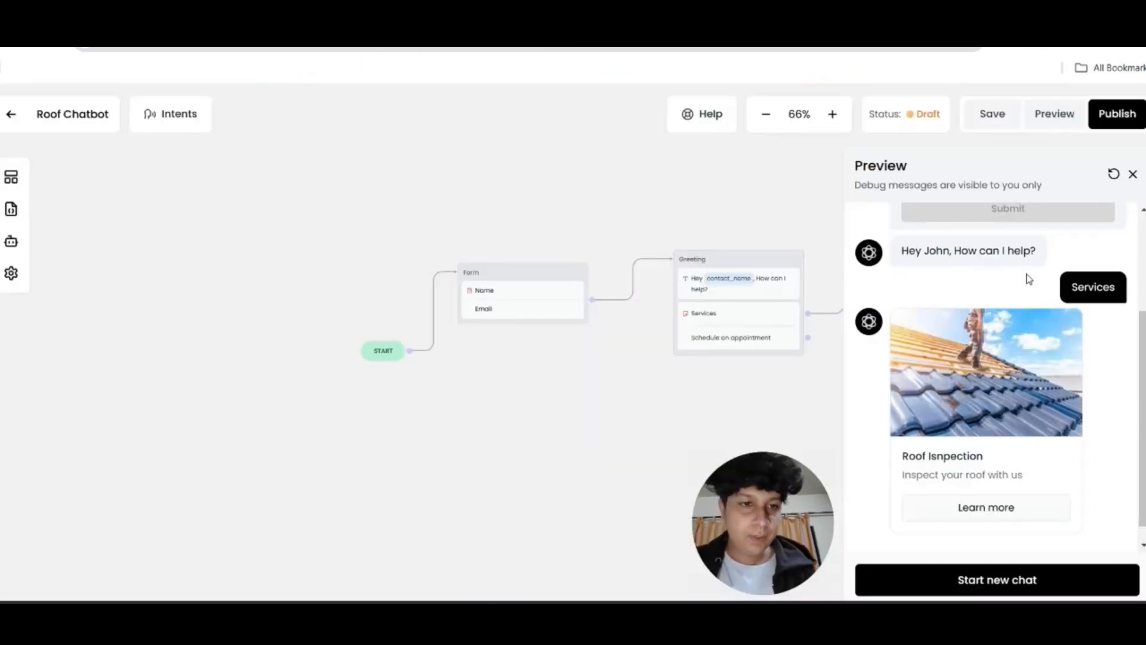
{"action": "left_click", "coordinate": [1133, 174]}
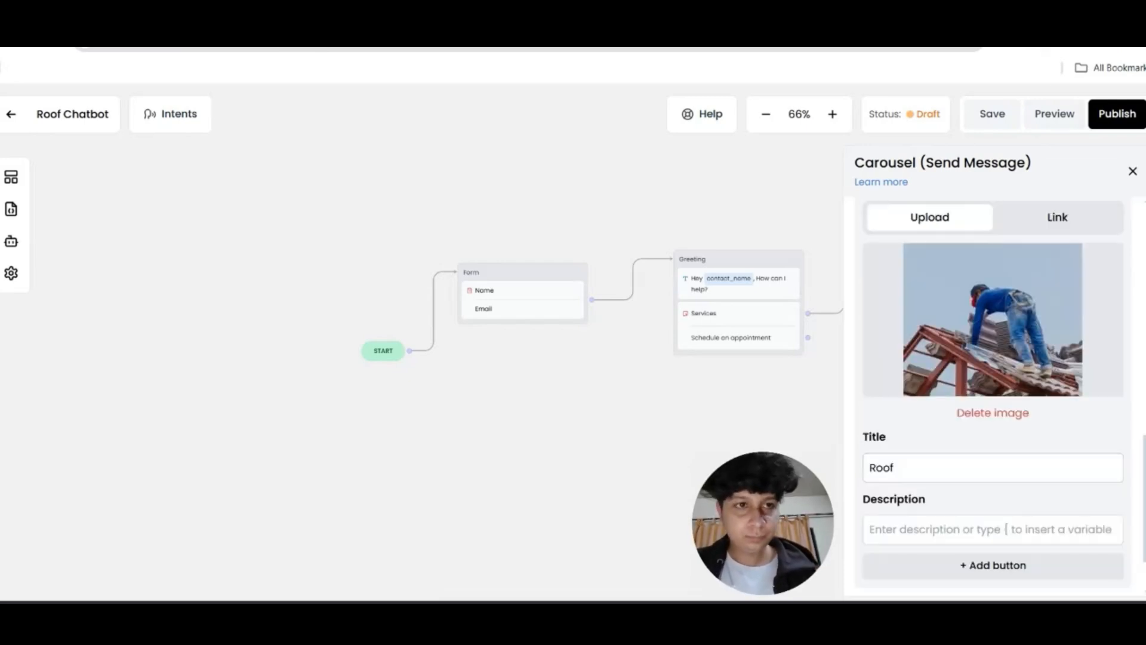
Title the second card 'Roof Clean up' with description 'Clean up your roof with us'
{"action": "left_click", "coordinate": [963, 463]}
{"action": "type", "text": "Clean up"}
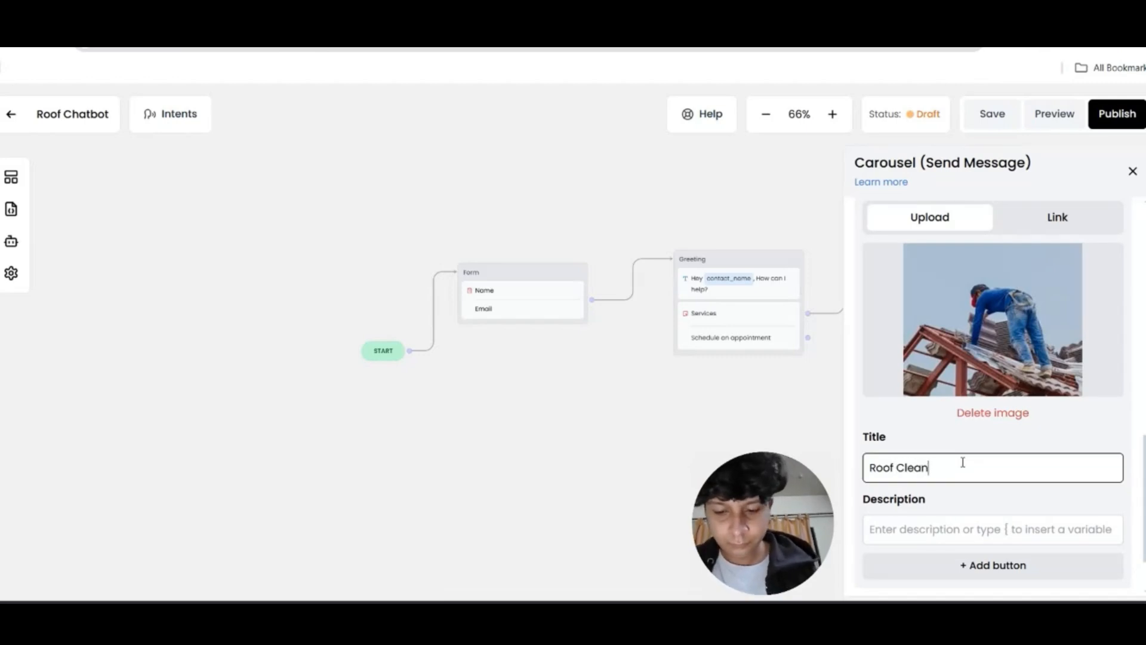
{"action": "left_click", "coordinate": [987, 528]}
{"action": "type", "text": "Clean up your roof with us"}
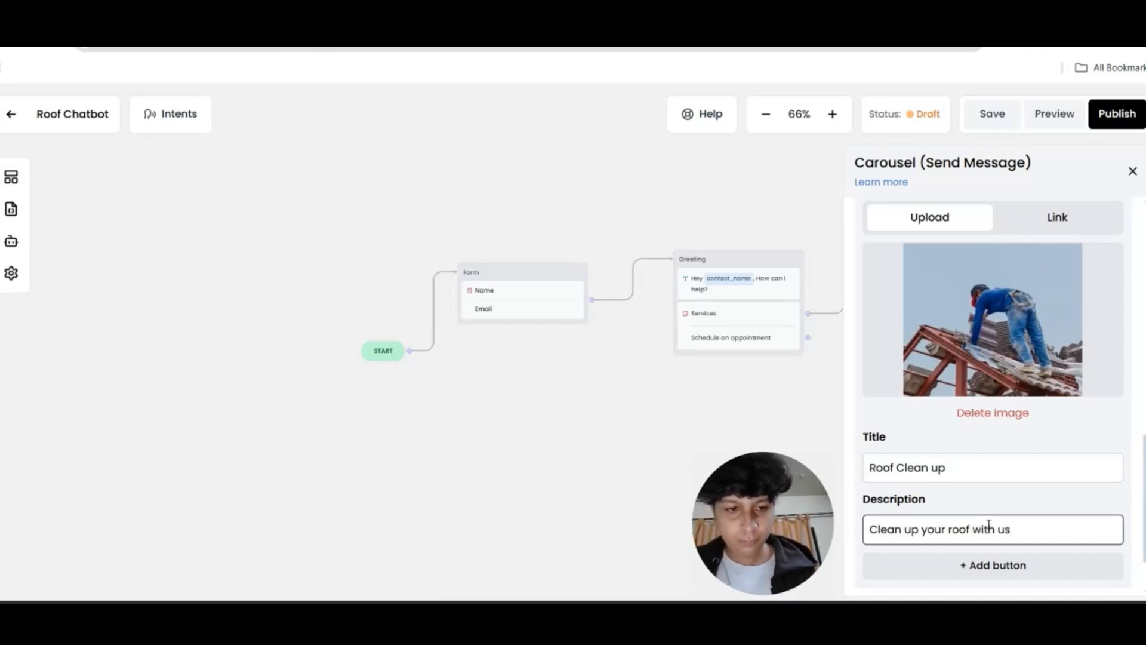
{"action": "scroll", "coordinate": [991, 513], "scroll_direction": "down", "scroll_amount": 3}
Give it a 'Learn more' button linking to the portfolio site, then add a third card
{"action": "left_click", "coordinate": [996, 488]}
{"action": "scroll", "coordinate": [956, 484], "scroll_direction": "down", "scroll_amount": 3}
{"action": "type", "text": "Learn more"}
{"action": "left_click", "coordinate": [962, 432]}
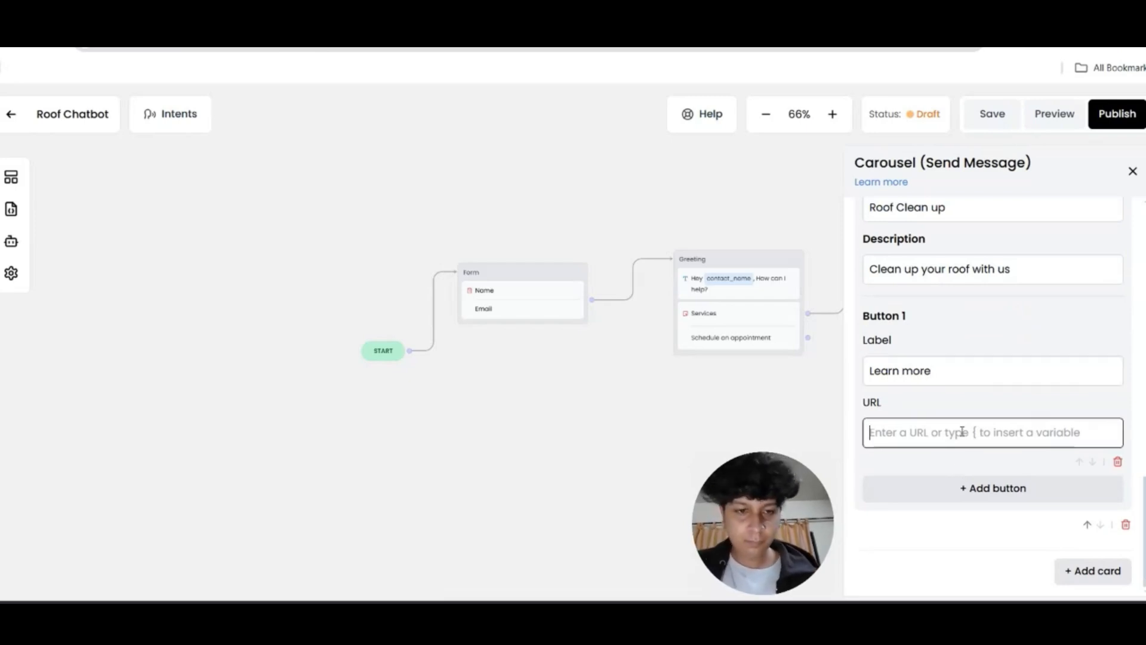
{"action": "type", "text": "https://athergridai.framer.website/"}
{"action": "left_click", "coordinate": [1078, 574]}
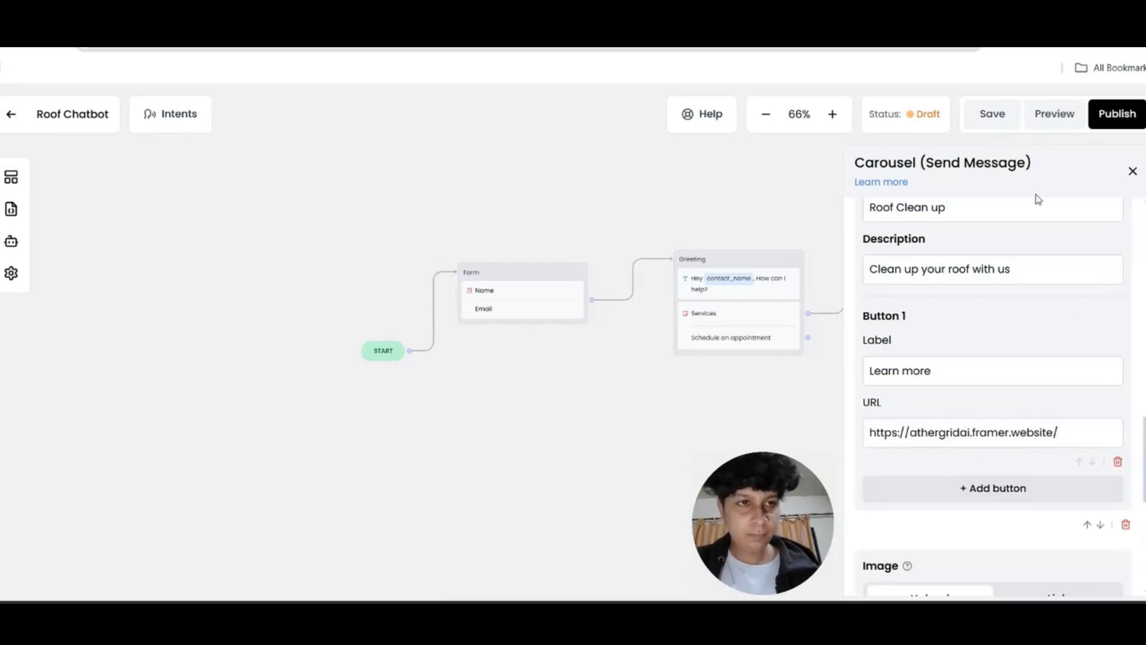
{"action": "scroll", "coordinate": [1005, 323], "scroll_direction": "down", "scroll_amount": 8}
{"action": "scroll", "coordinate": [996, 368], "scroll_direction": "up", "scroll_amount": 2}
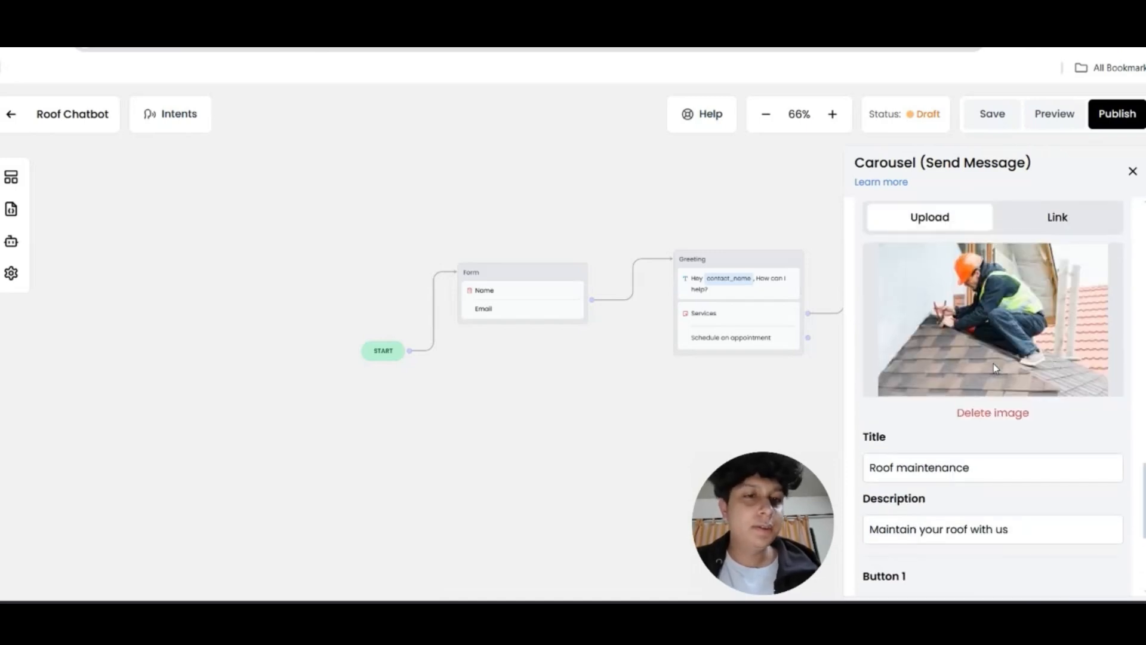
{"action": "scroll", "coordinate": [995, 370], "scroll_direction": "down", "scroll_amount": 12}
{"action": "scroll", "coordinate": [1006, 333], "scroll_direction": "up", "scroll_amount": 2}
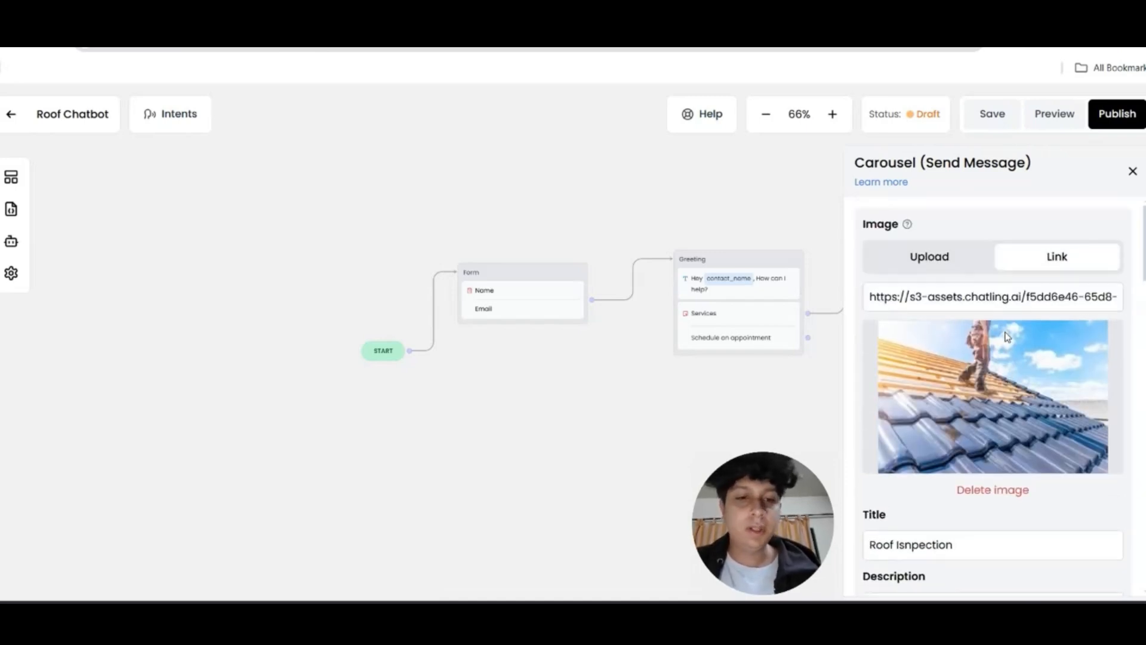
Move the Services carousel into its own group above the flow
{"action": "left_click", "coordinate": [1134, 173]}
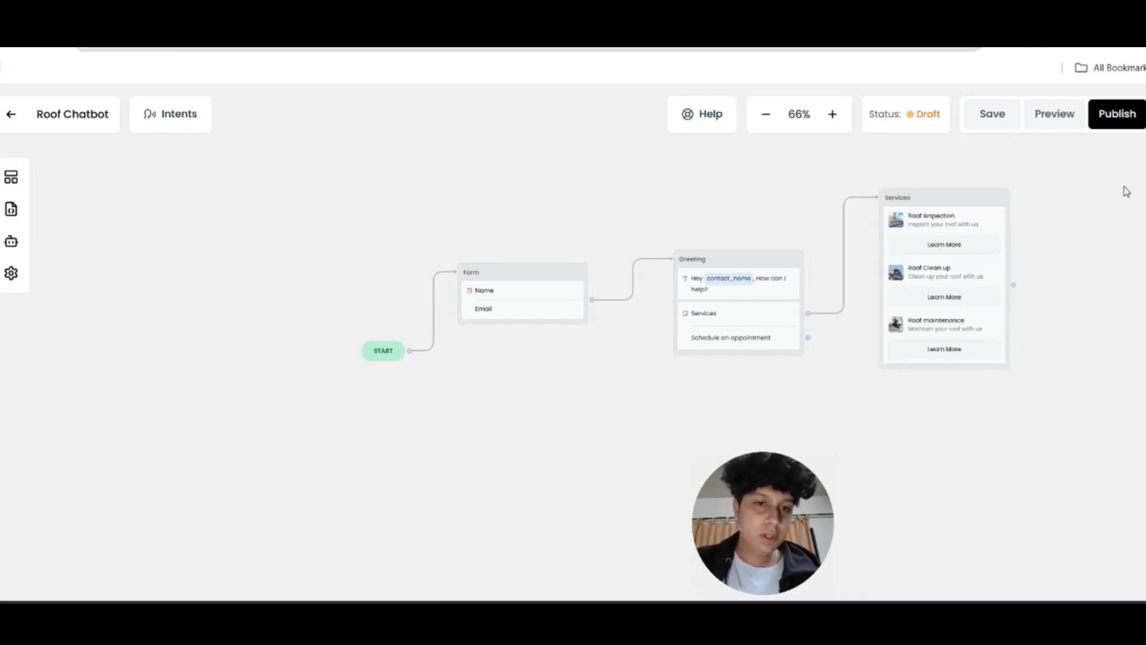
{"action": "left_click_drag", "start_coordinate": [959, 223], "coordinate": [970, 135]}
{"action": "left_click_drag", "start_coordinate": [1036, 161], "coordinate": [1051, 333]}
{"action": "left_click_drag", "start_coordinate": [973, 341], "coordinate": [950, 258]}
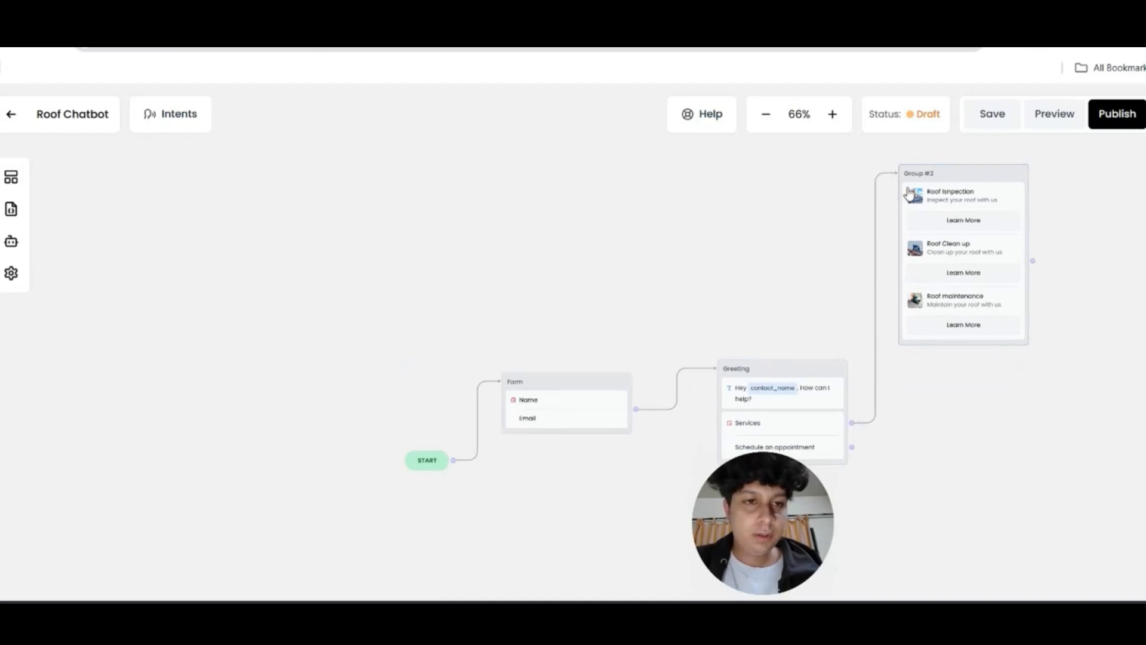
{"action": "scroll", "coordinate": [942, 460], "scroll_direction": "down", "scroll_amount": 1}
{"action": "left_click_drag", "start_coordinate": [941, 460], "coordinate": [802, 401]}
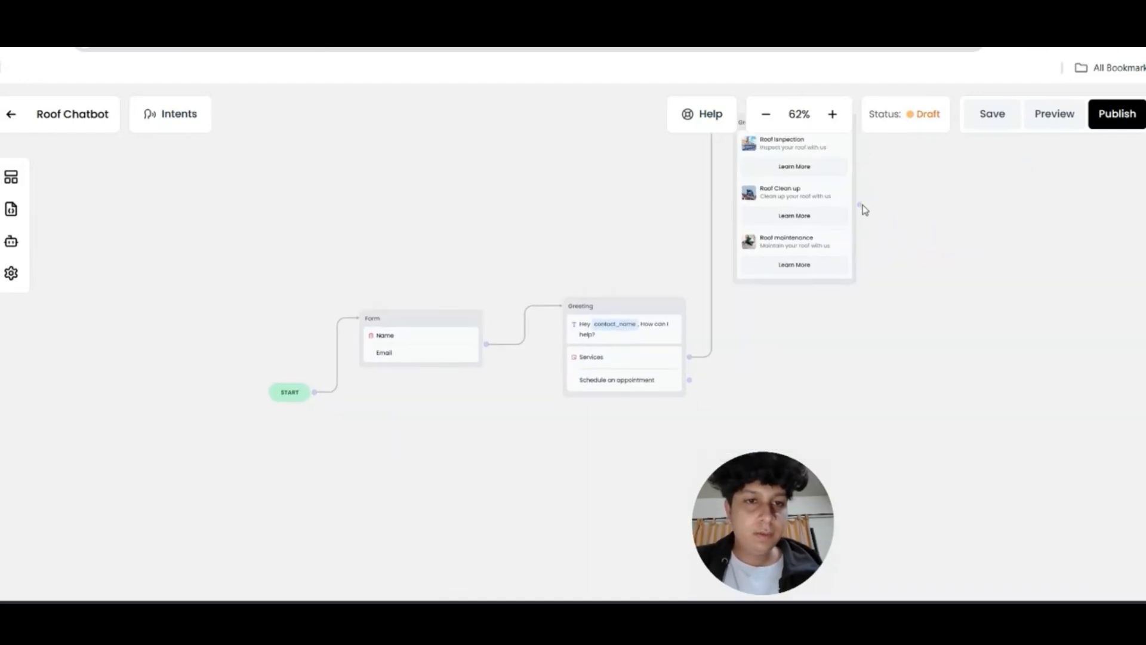
Add a Group #1 message 'any thing else may I help you with?' after the carousel
{"action": "left_click", "coordinate": [11, 178]}
{"action": "left_click_drag", "start_coordinate": [58, 247], "coordinate": [935, 187]}
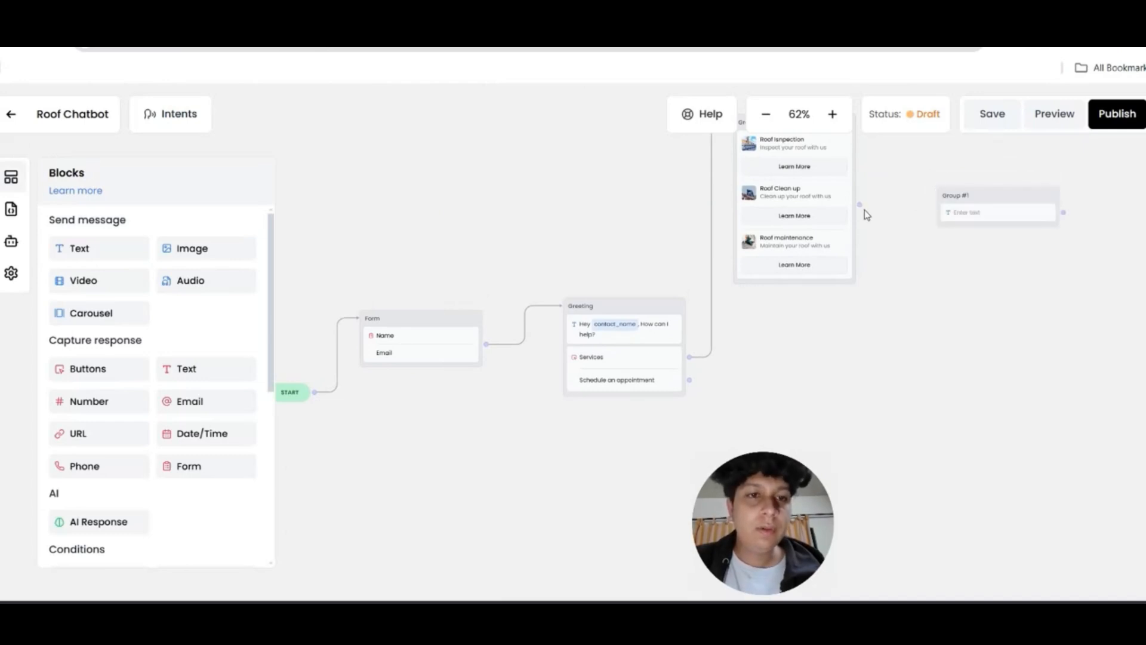
{"action": "left_click", "coordinate": [971, 215]}
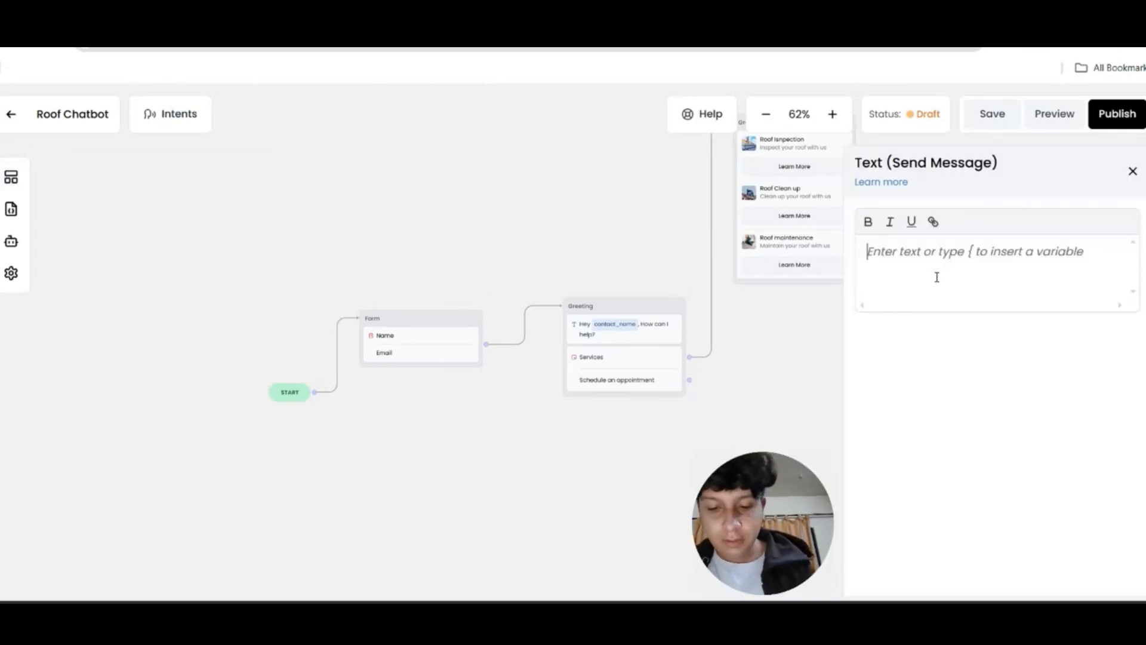
{"action": "type", "text": "any thing"}
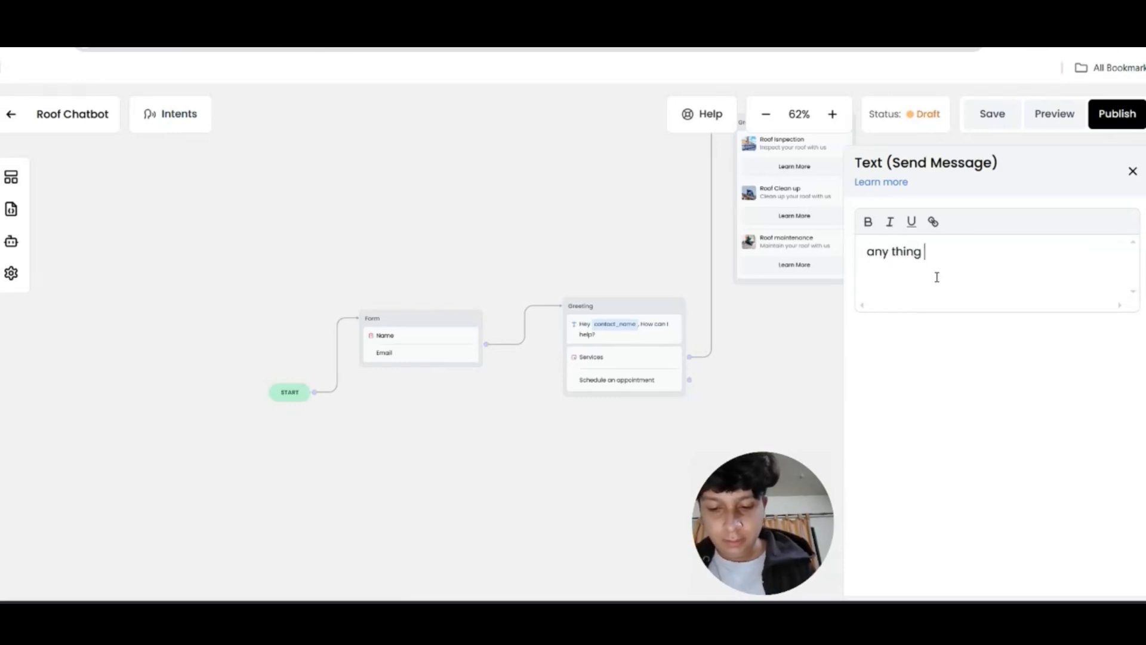
{"action": "type", "text": " else may I help "}
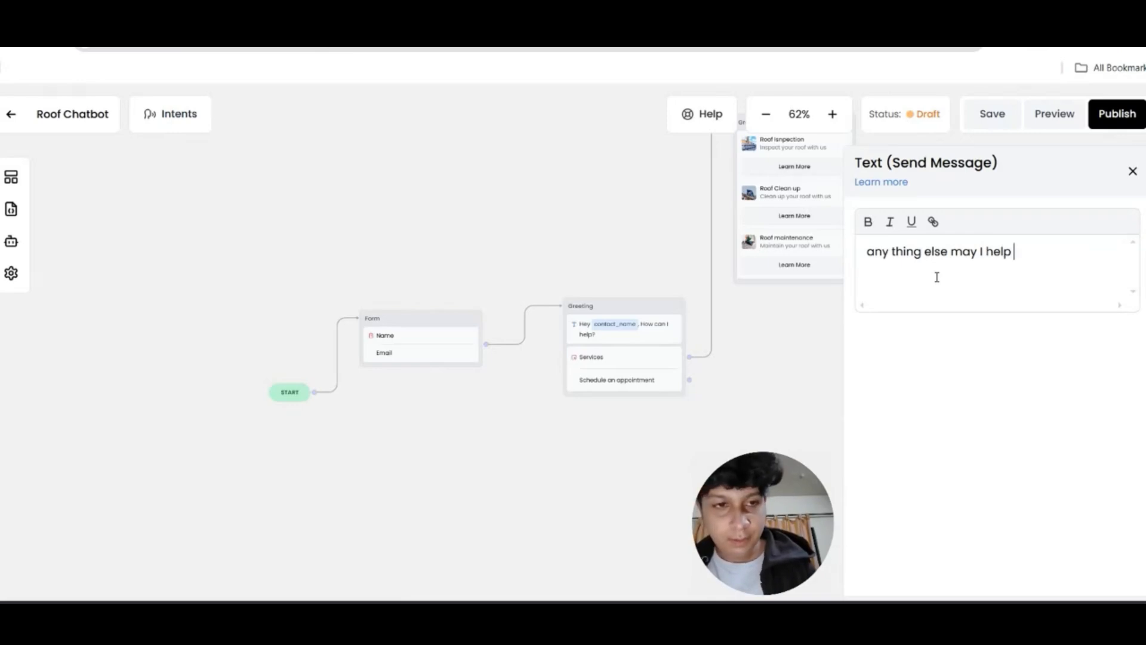
{"action": "type", "text": "you with?"}
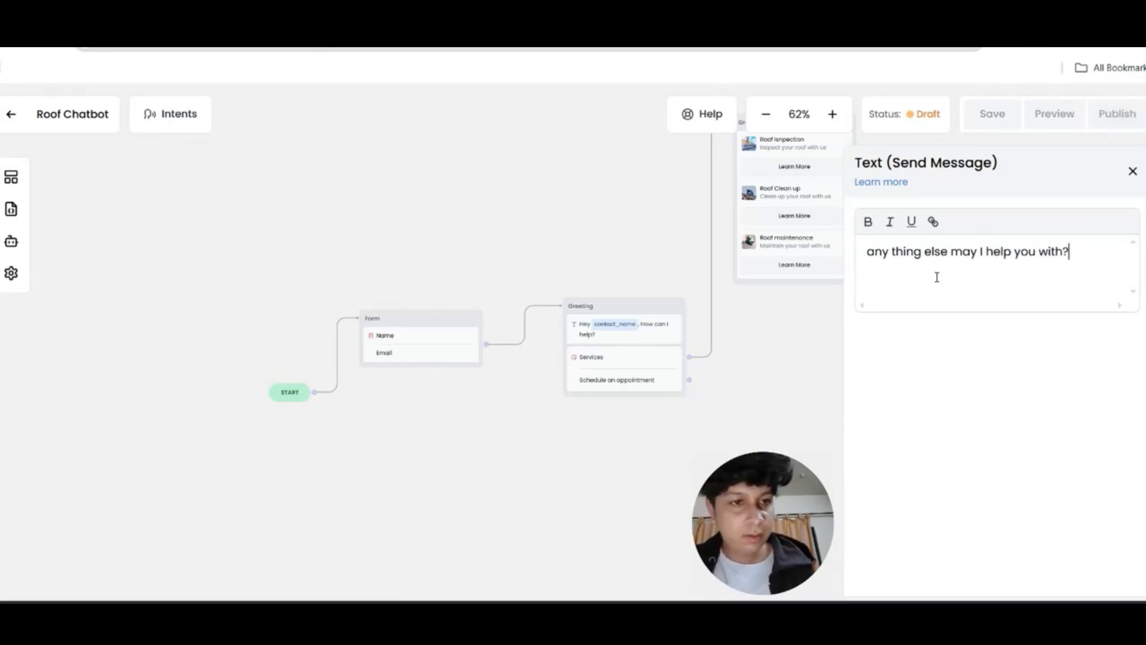
{"action": "left_click", "coordinate": [1133, 172]}
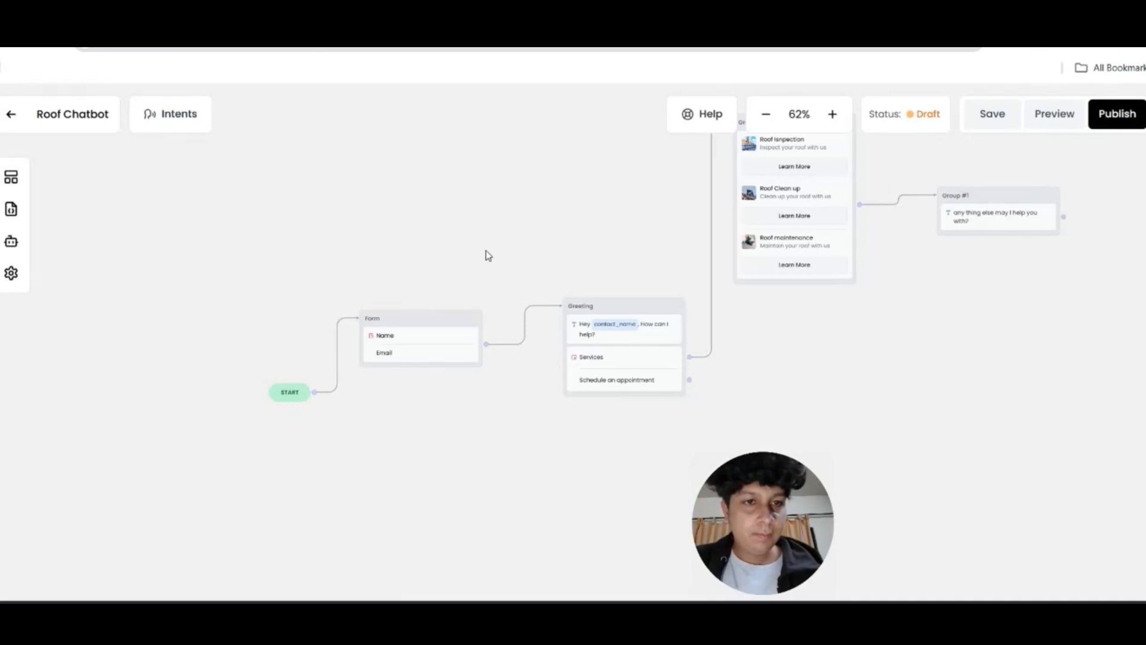
Give Group #1 Yes and No reply buttons and connect Yes back to Greeting
{"action": "left_click", "coordinate": [10, 177]}
{"action": "left_click_drag", "start_coordinate": [83, 369], "coordinate": [977, 263]}
{"action": "left_click", "coordinate": [957, 252]}
{"action": "type", "text": "Yes"}
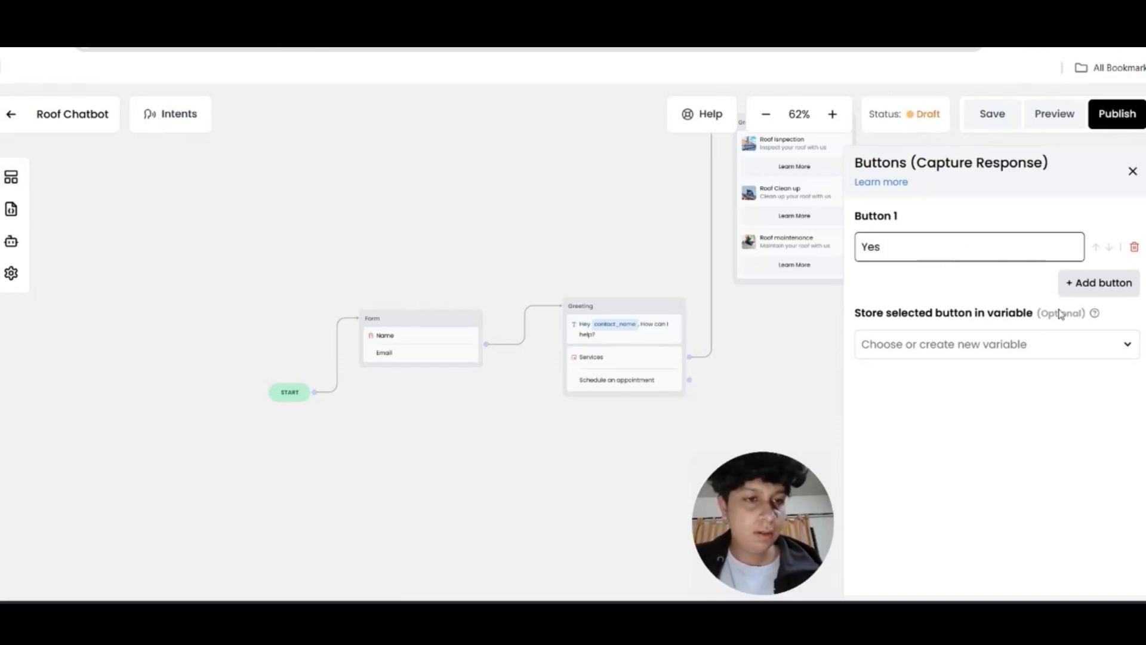
{"action": "left_click", "coordinate": [1069, 289]}
{"action": "left_click", "coordinate": [1038, 311]}
{"action": "type", "text": "N"}
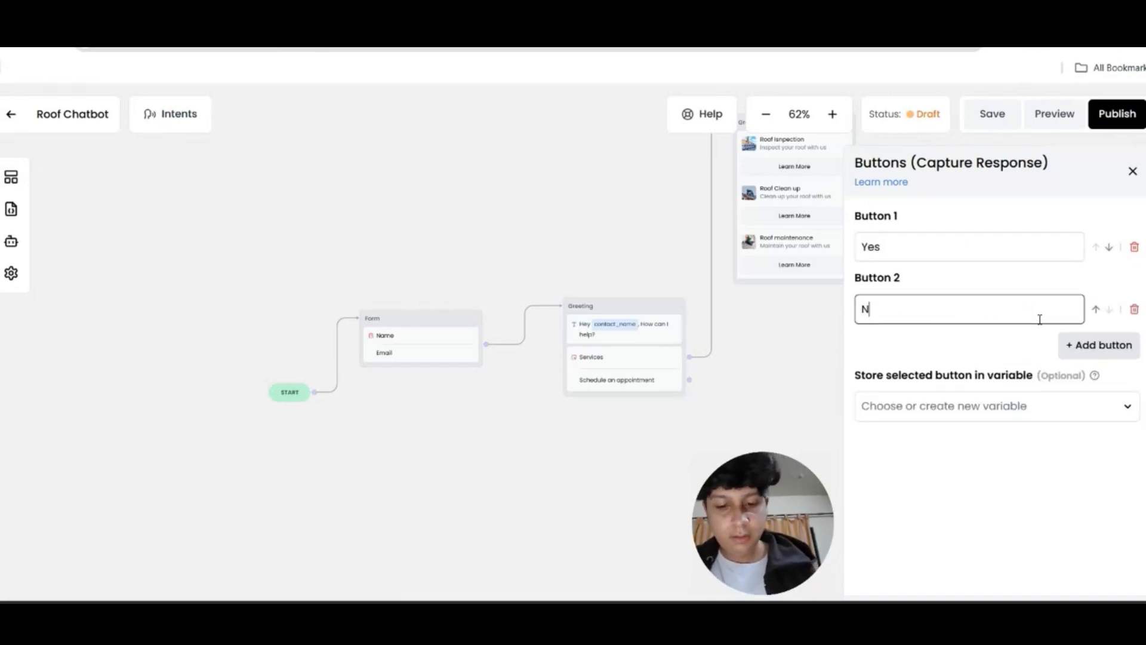
{"action": "type", "text": "o"}
{"action": "left_click", "coordinate": [1132, 171]}
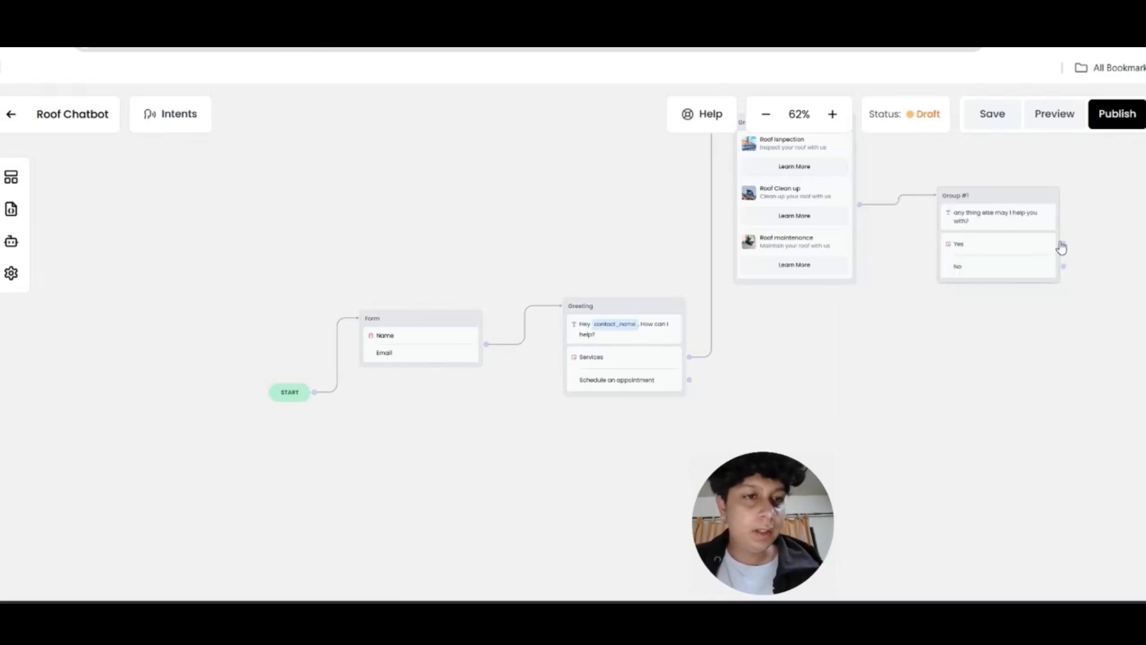
{"action": "left_click_drag", "start_coordinate": [1064, 245], "coordinate": [578, 312]}
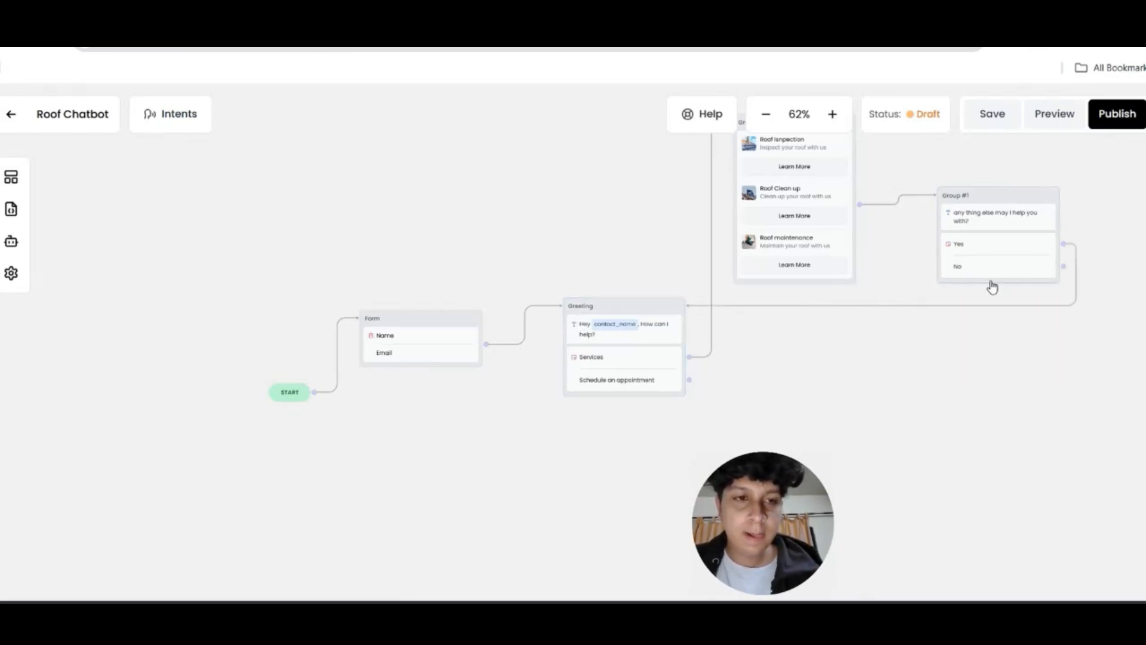
Pan the flow into view, discard a stray Schedule an appointment link, and show the Blocks list
{"action": "left_click_drag", "start_coordinate": [838, 358], "coordinate": [777, 310]}
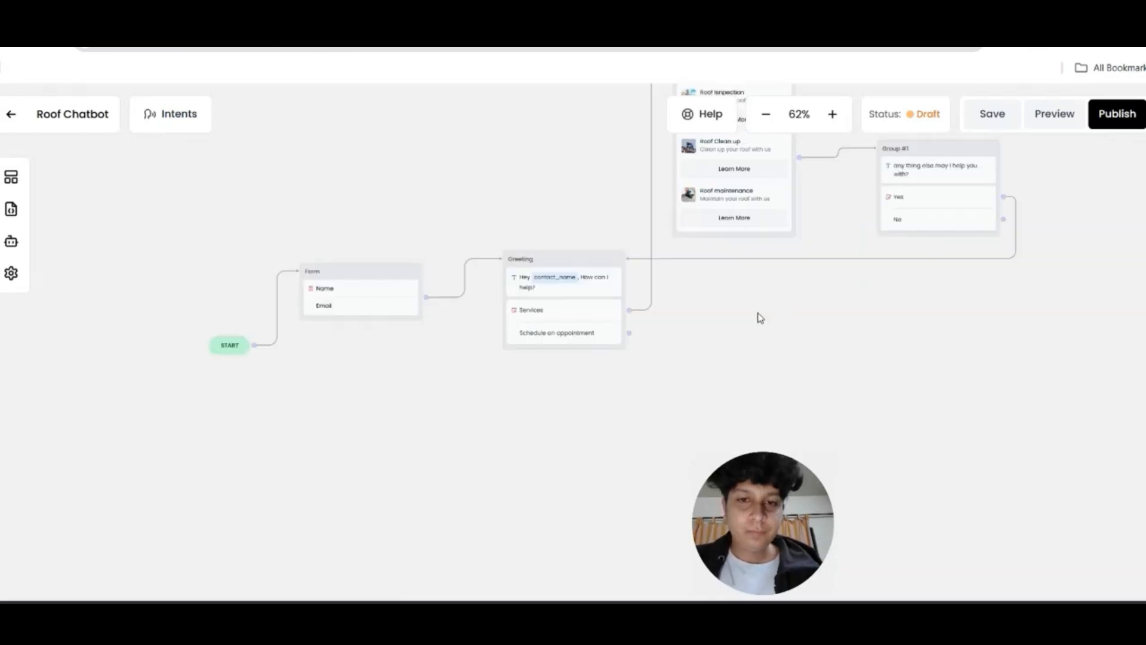
{"action": "left_click_drag", "start_coordinate": [628, 333], "coordinate": [660, 340]}
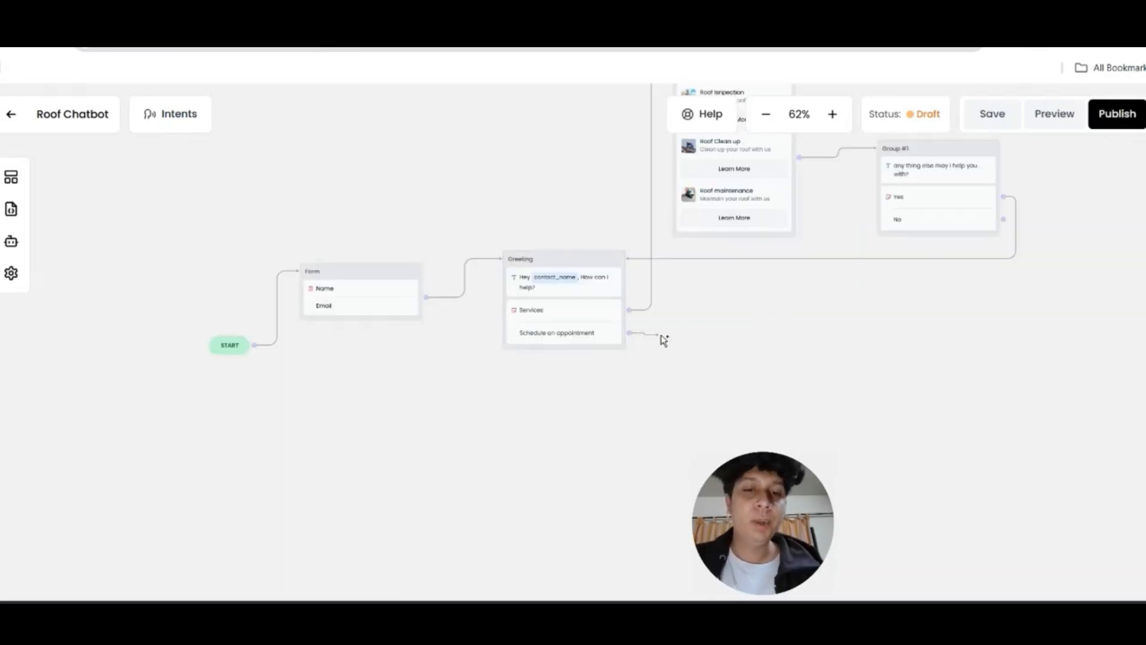
{"action": "left_click_drag", "start_coordinate": [751, 329], "coordinate": [680, 339]}
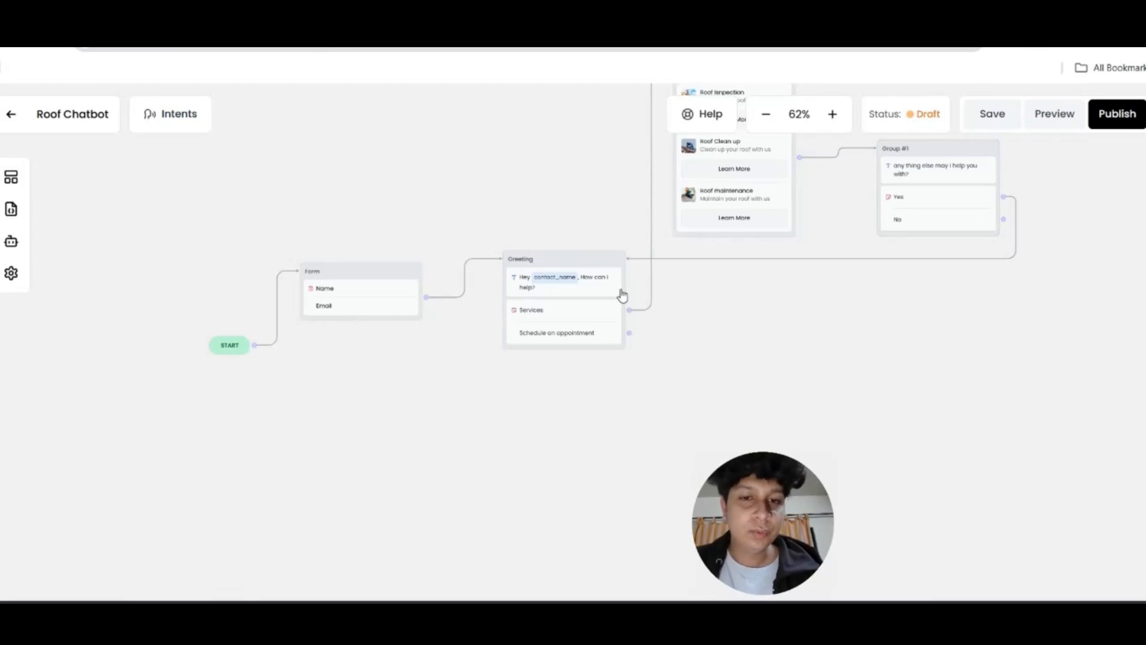
{"action": "left_click", "coordinate": [10, 177]}
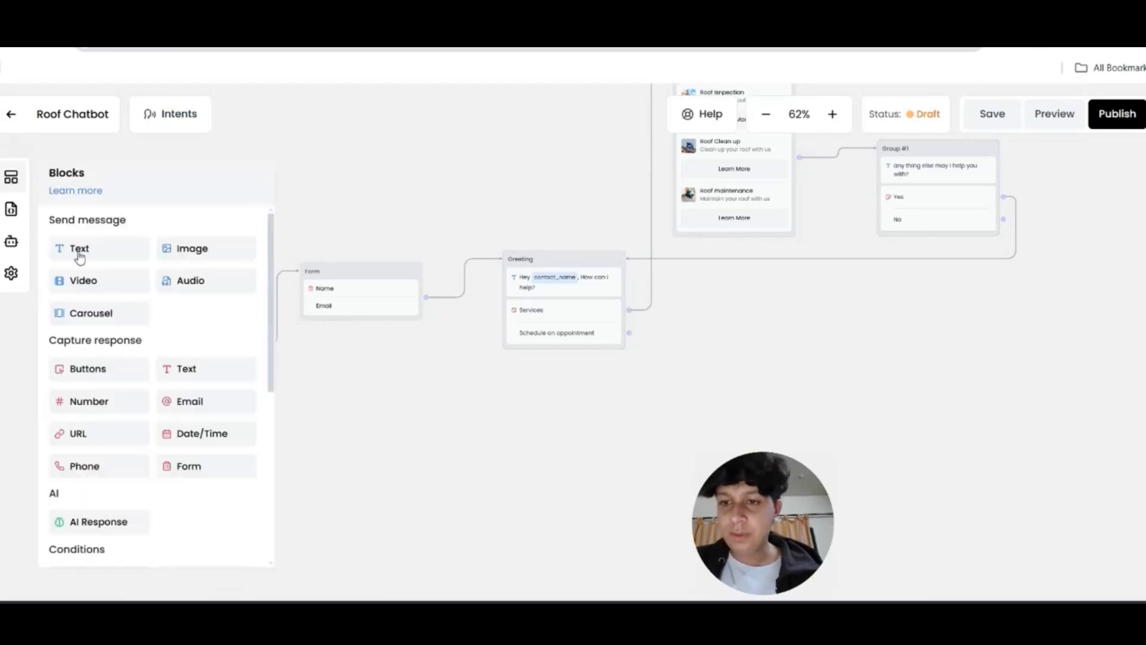
Add a Group #3 text message linked from Schedule an appointment with the appointment reply
{"action": "left_click_drag", "start_coordinate": [77, 249], "coordinate": [770, 351]}
{"action": "left_click_drag", "start_coordinate": [630, 333], "coordinate": [766, 354]}
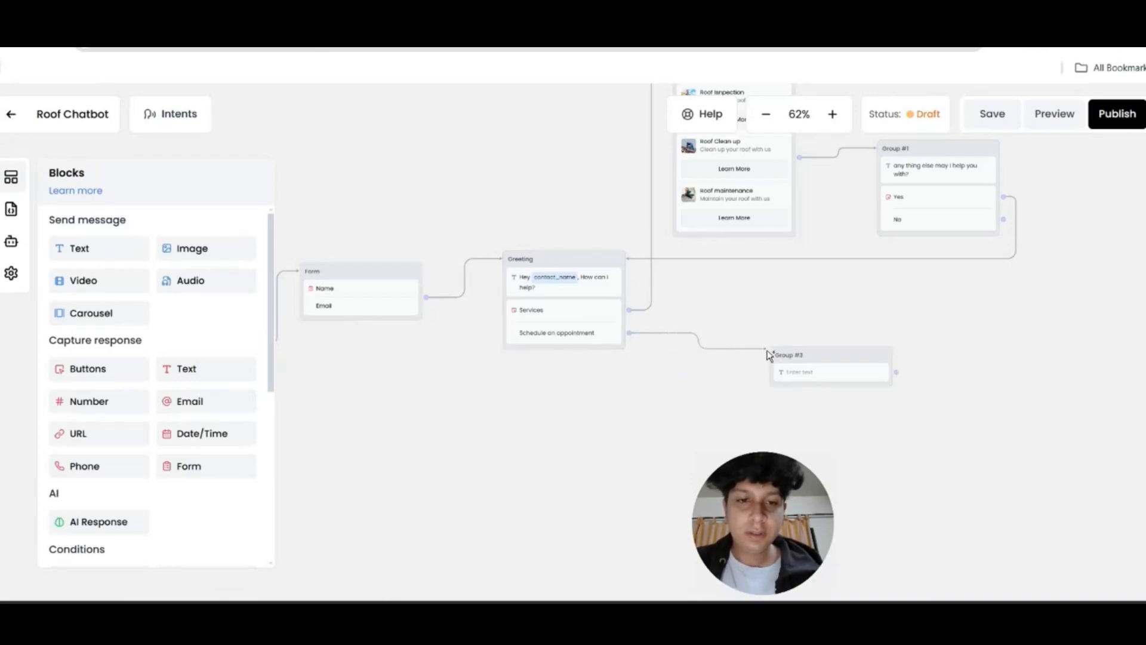
{"action": "left_click", "coordinate": [789, 371]}
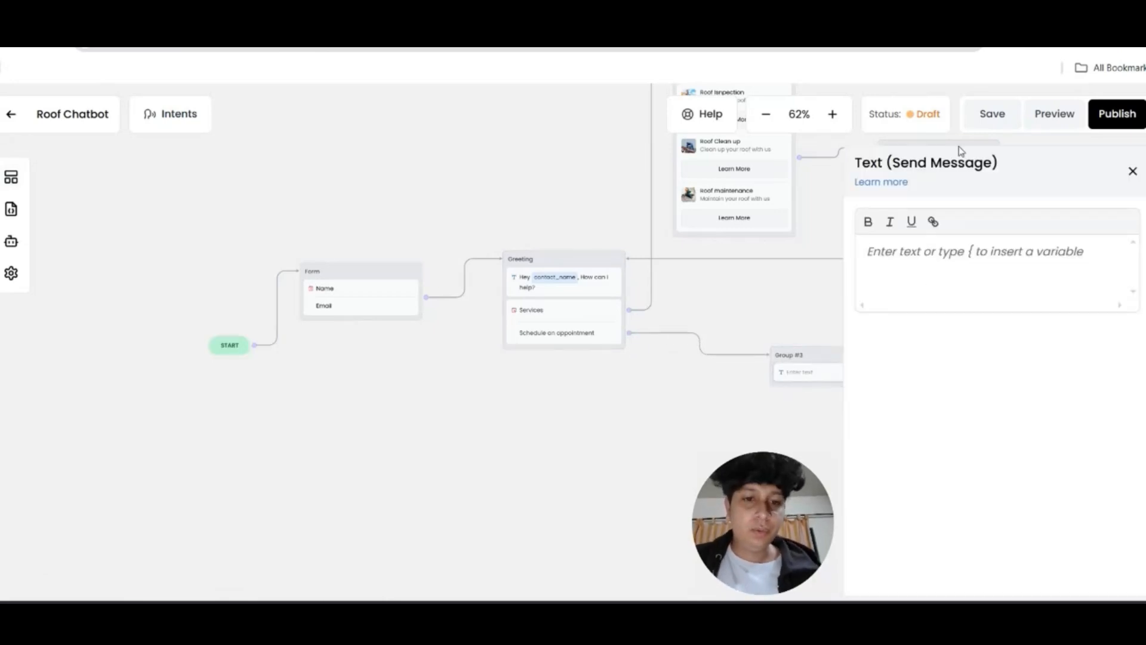
{"action": "type", "text": "Sure {contact_name}! I'll set your appointment with the Owner, But...."}
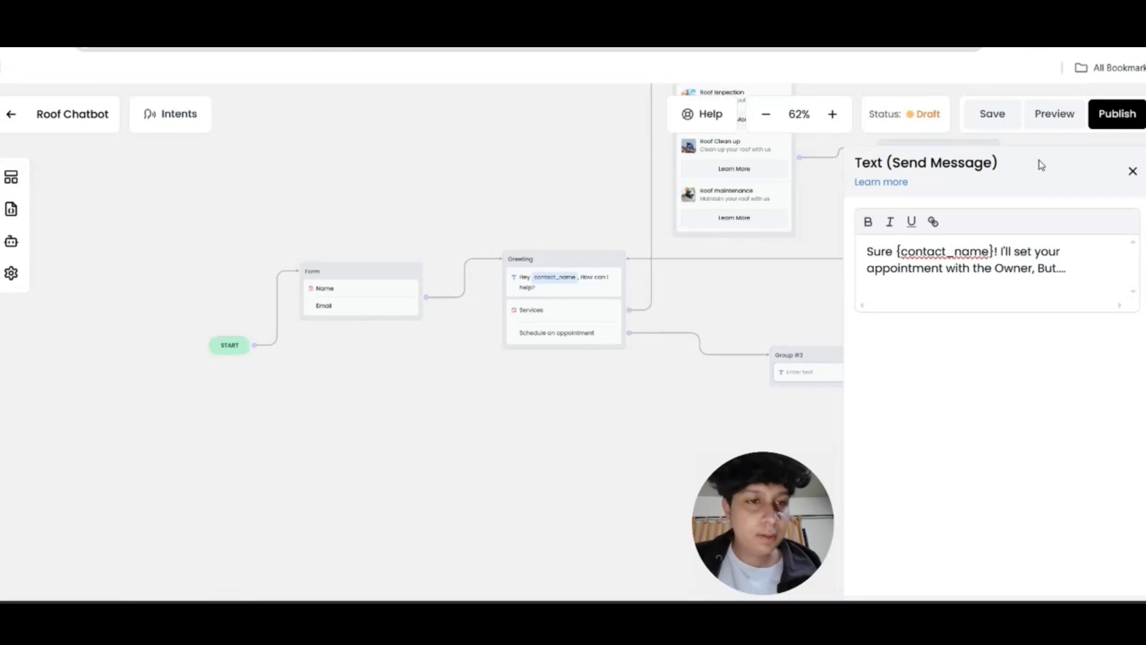
Replace the name in the message with the {contact_name} variable
{"action": "double_click", "coordinate": [945, 250]}
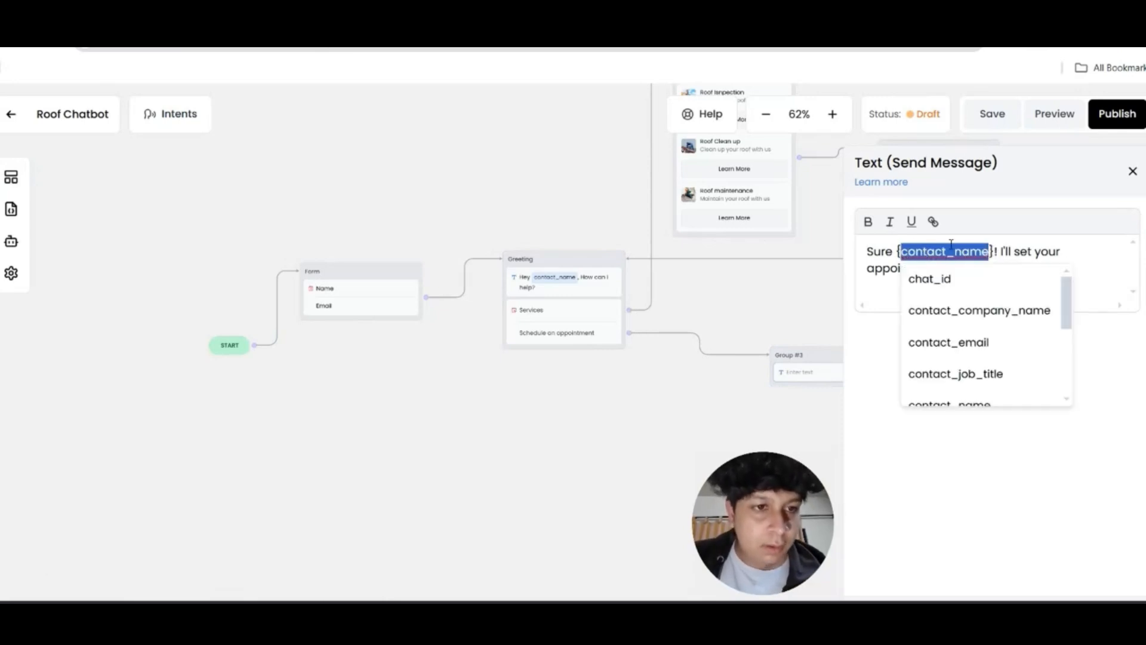
{"action": "left_click_drag", "start_coordinate": [996, 252], "coordinate": [900, 251]}
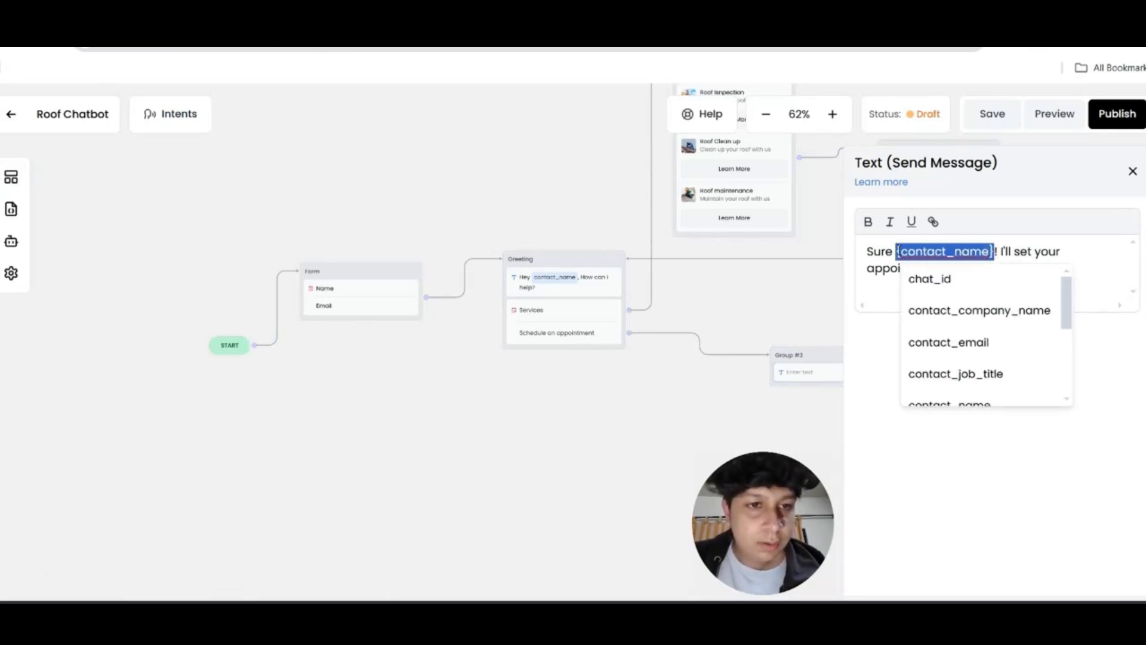
{"action": "key", "text": "BackSpace"}
{"action": "type", "text": "{"}
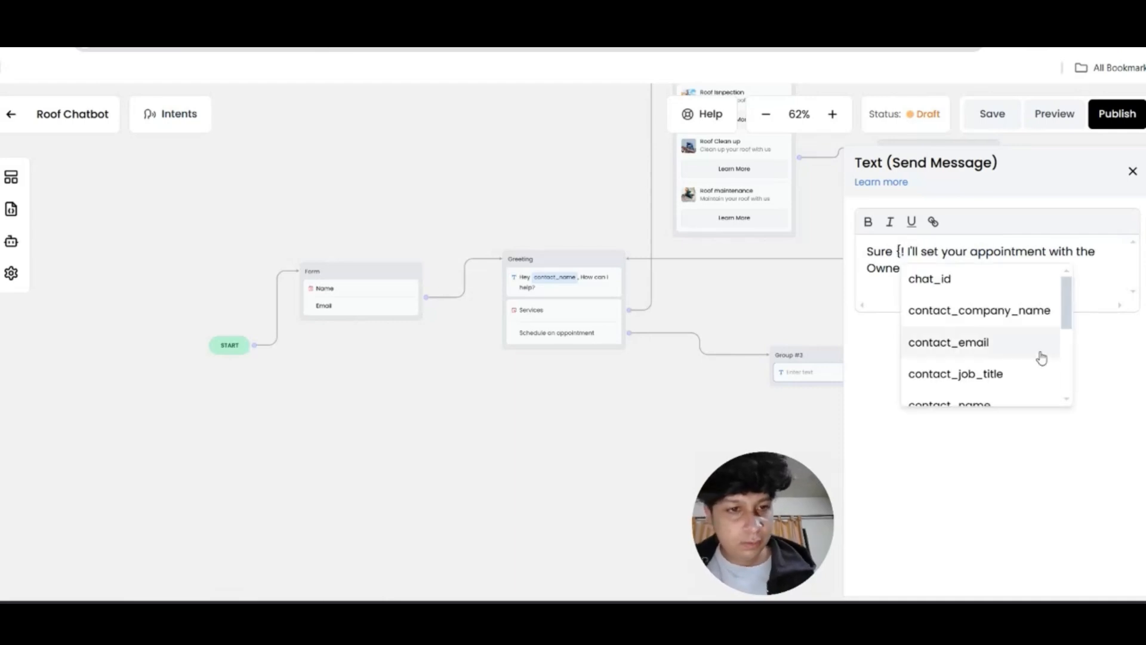
{"action": "scroll", "coordinate": [1005, 342], "scroll_direction": "down", "scroll_amount": 2}
{"action": "left_click", "coordinate": [982, 333]}
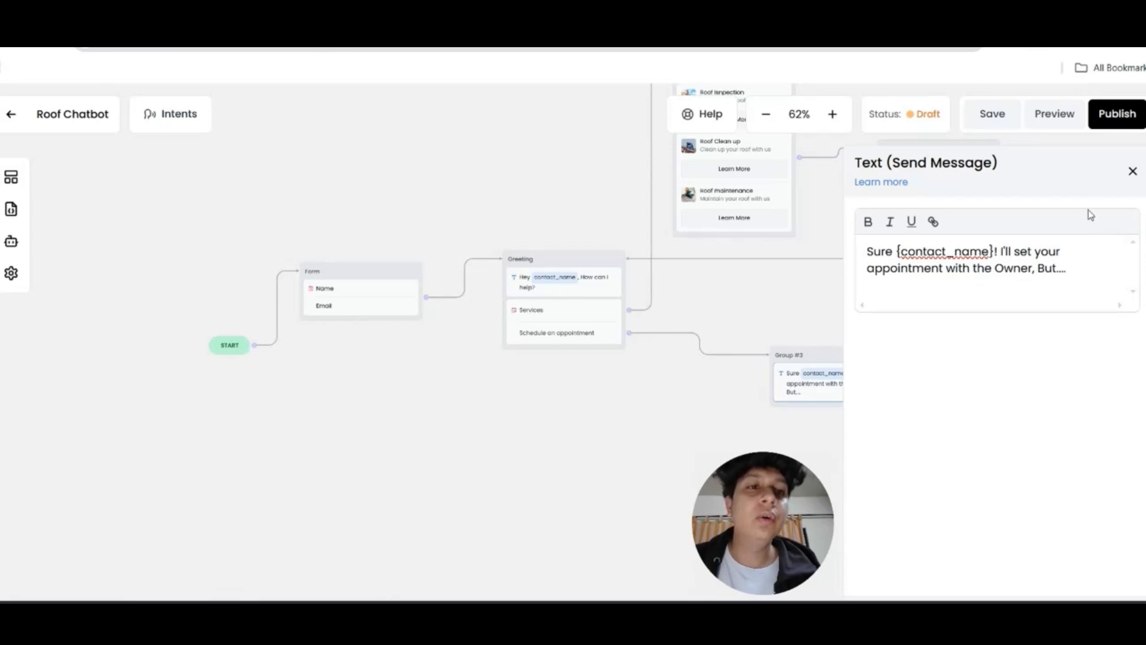
{"action": "left_click", "coordinate": [1133, 171]}
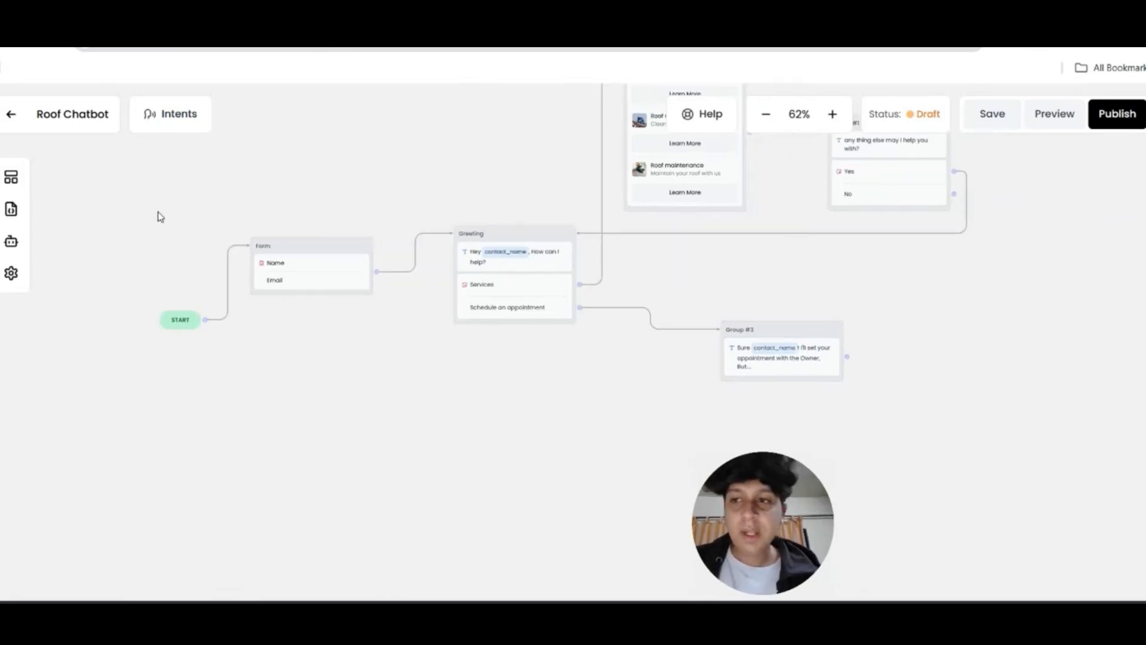
Add Group #5 after Group #3 saying 'Let's confirm your details before we book your appointment.'
{"action": "left_click", "coordinate": [12, 178]}
{"action": "left_click_drag", "start_coordinate": [64, 249], "coordinate": [933, 358]}
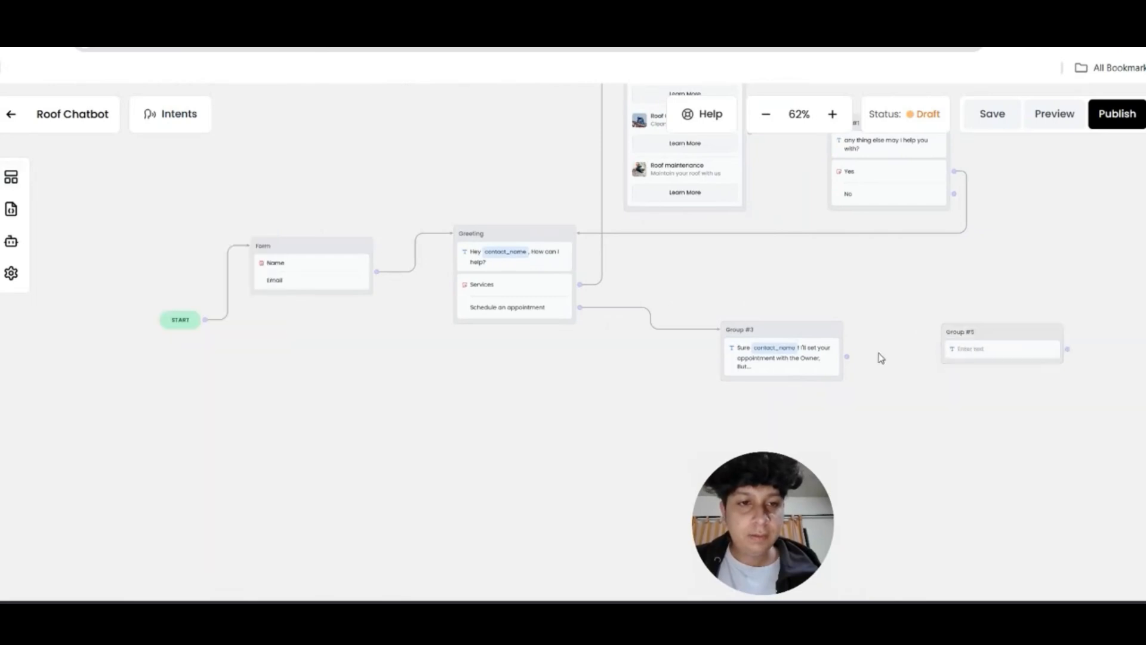
{"action": "left_click_drag", "start_coordinate": [844, 361], "coordinate": [1022, 340]}
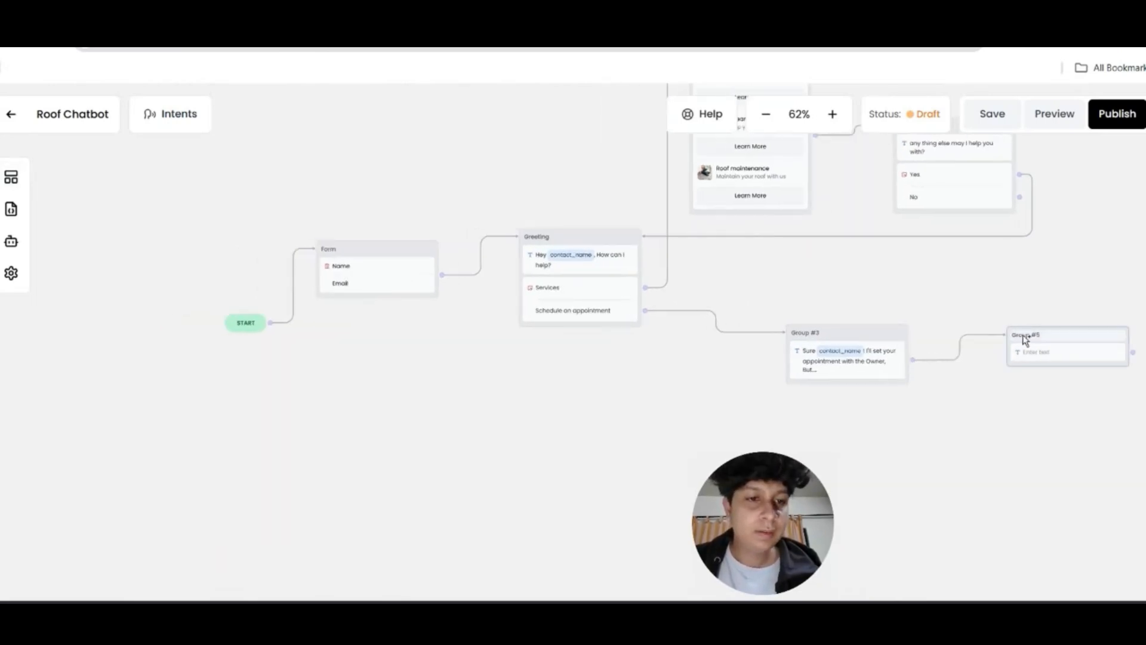
{"action": "left_click", "coordinate": [1032, 354]}
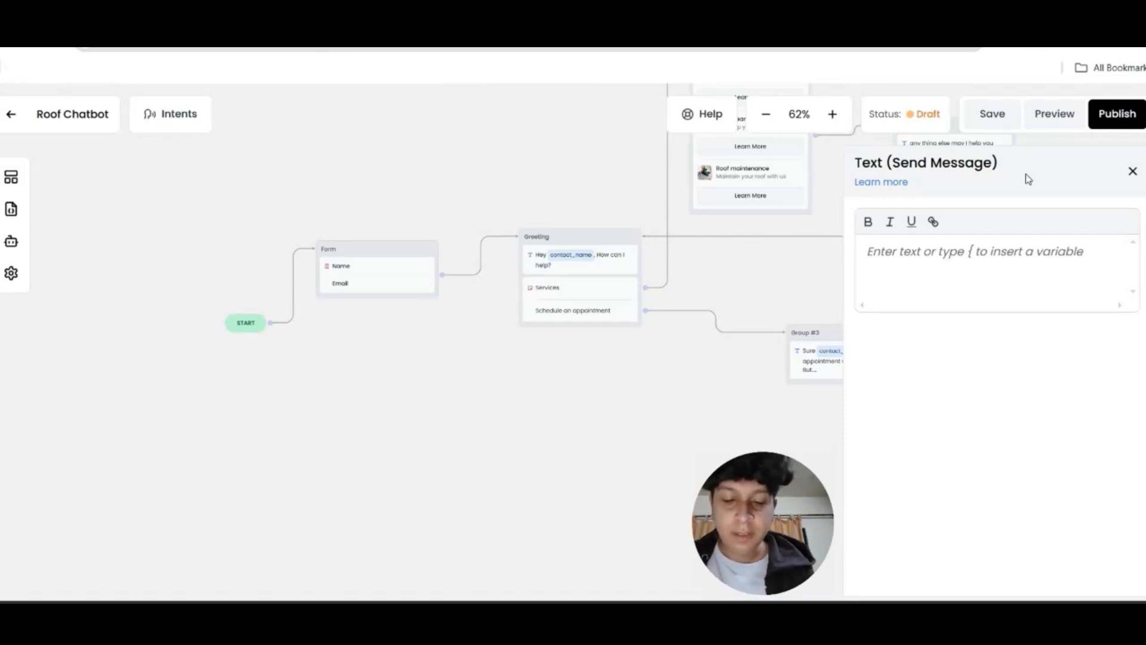
{"action": "type", "text": "Let's"}
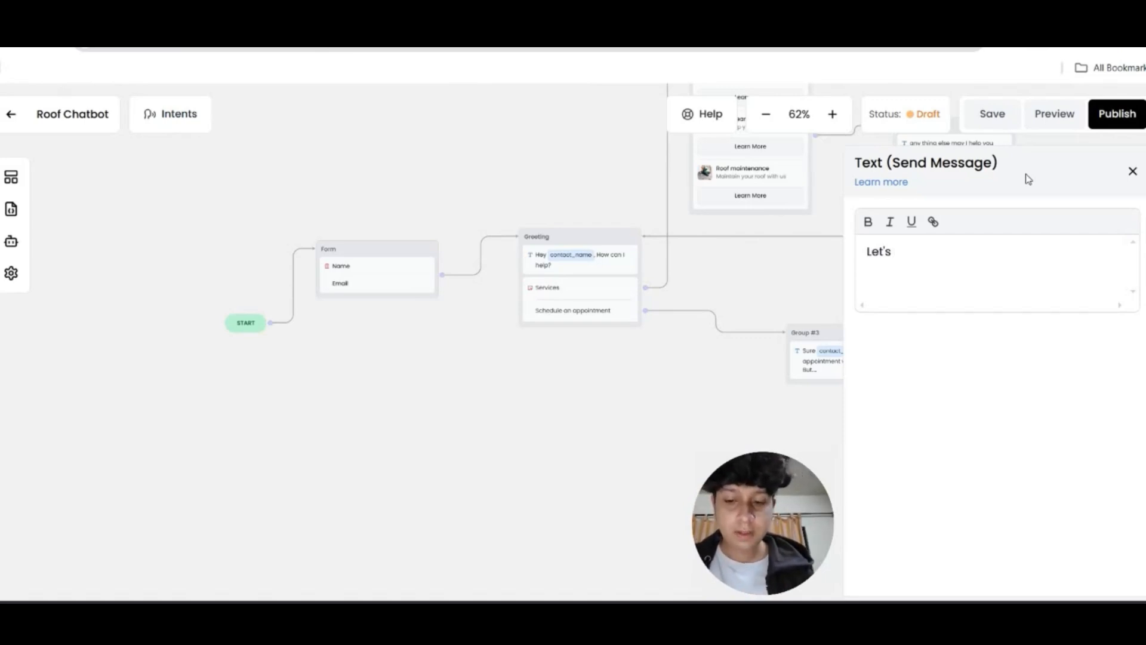
{"action": "type", "text": "confirm your details "}
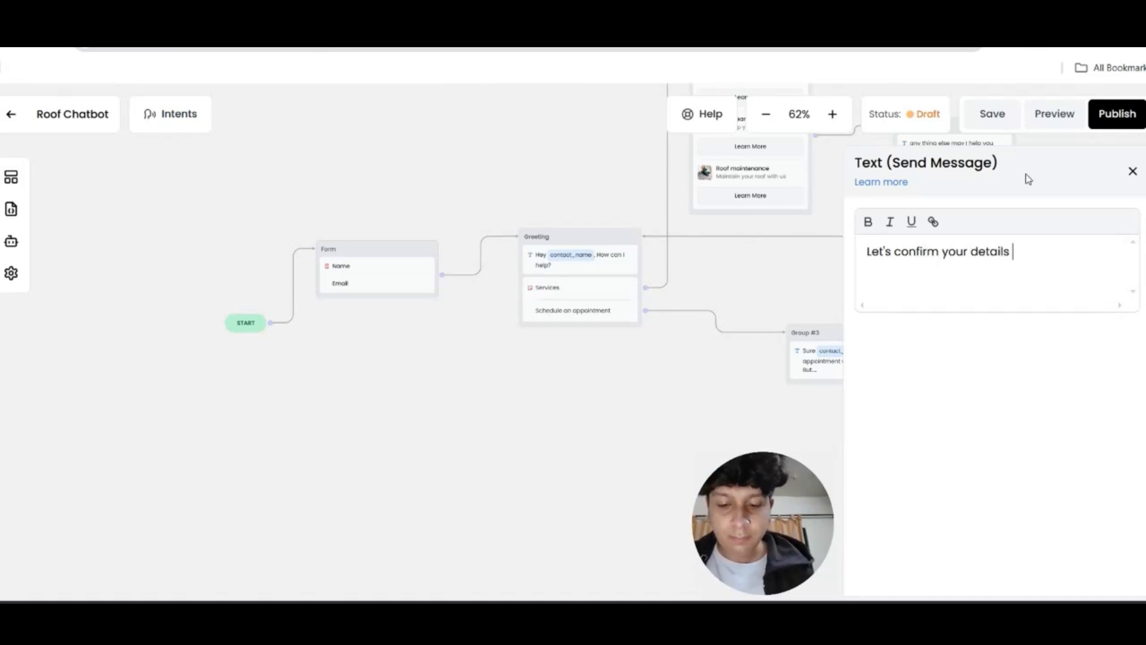
{"action": "type", "text": "before we book "}
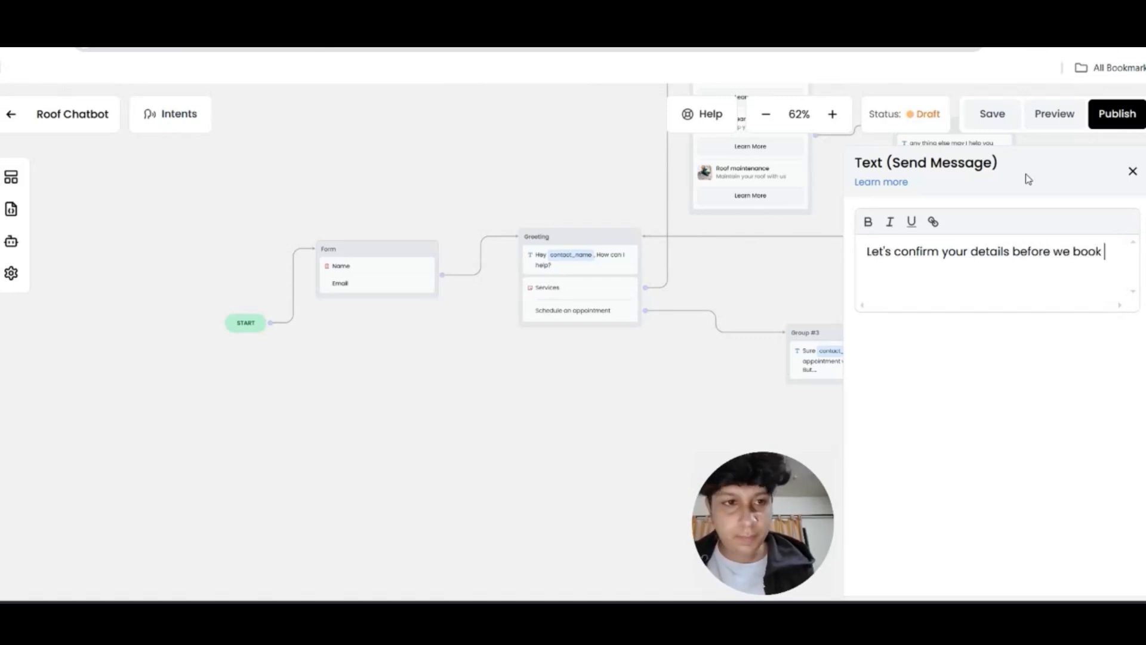
{"action": "type", "text": "your appointment"}
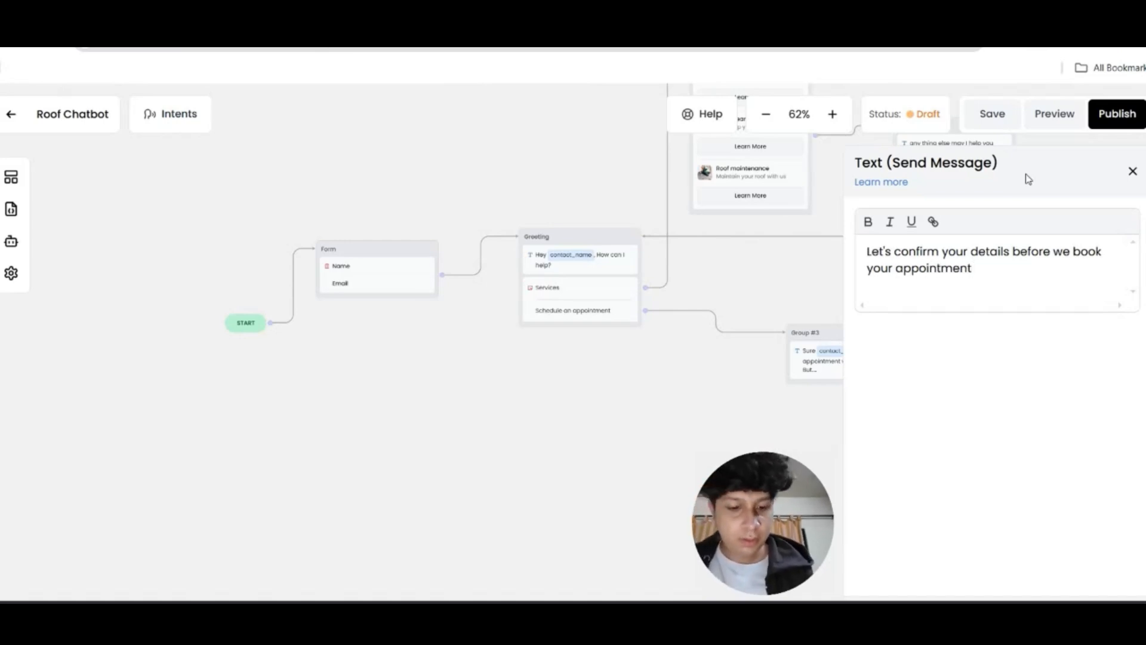
{"action": "type", "text": "."}
Add lines 'Name: {contact_name}', 'Email: {contact_email}' and 'is that correct?' to the message
{"action": "key", "text": "Return"}
{"action": "type", "text": "Name"}
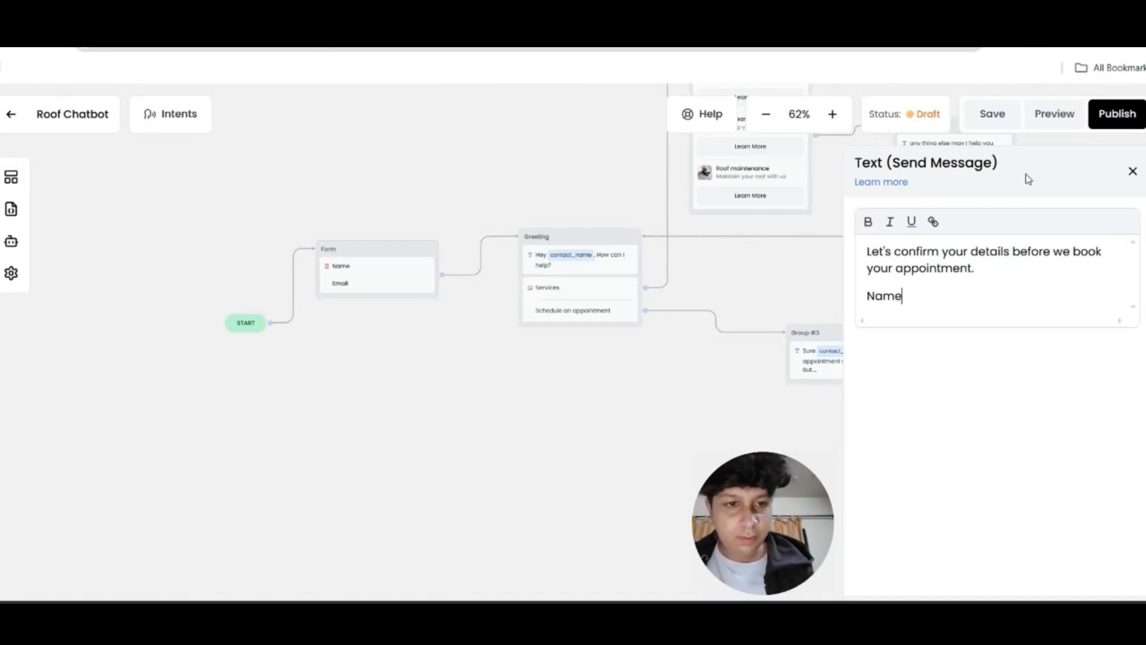
{"action": "type", "text": ": {"}
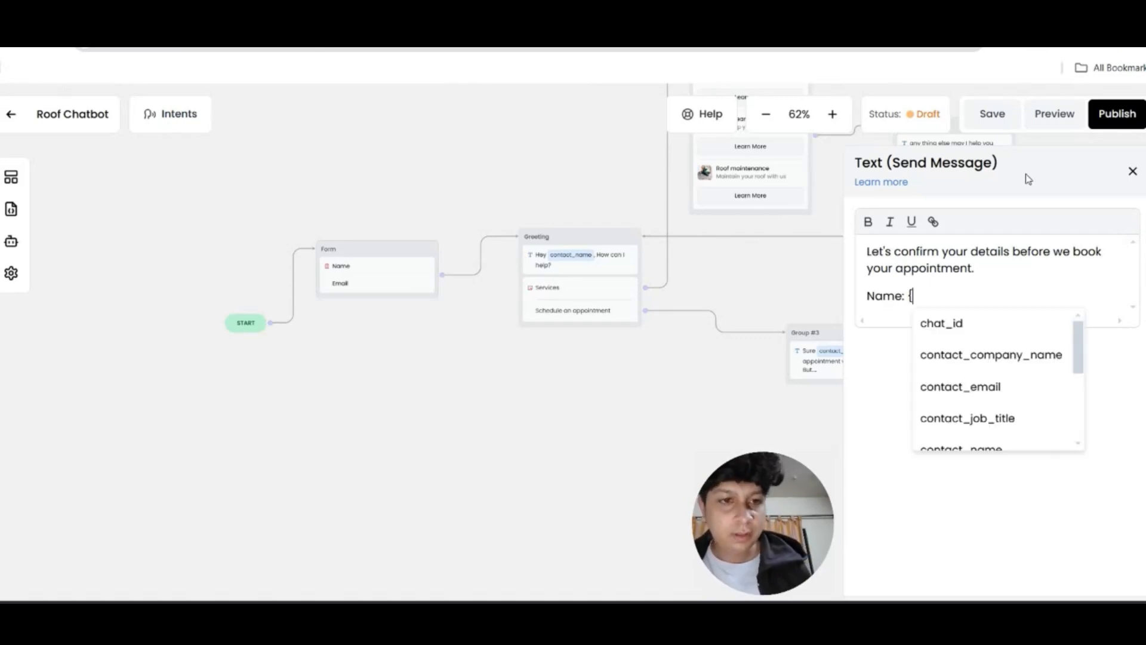
{"action": "scroll", "coordinate": [1073, 392], "scroll_direction": "down", "scroll_amount": 2}
{"action": "left_click", "coordinate": [995, 373]}
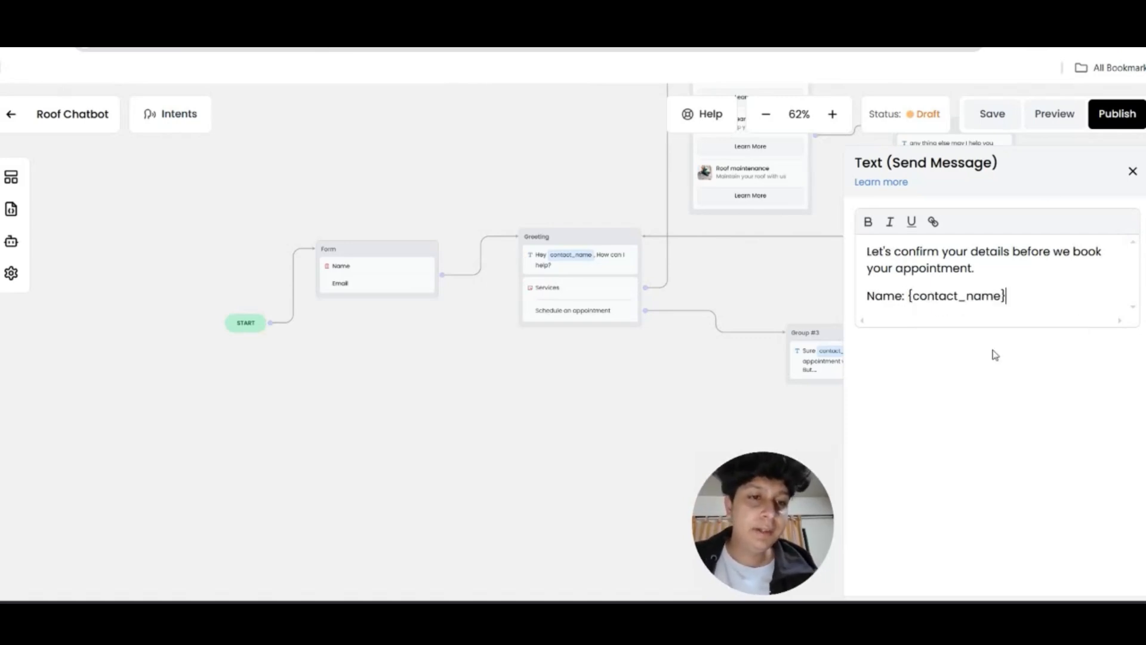
{"action": "key", "text": "Return"}
{"action": "type", "text": "Ema"}
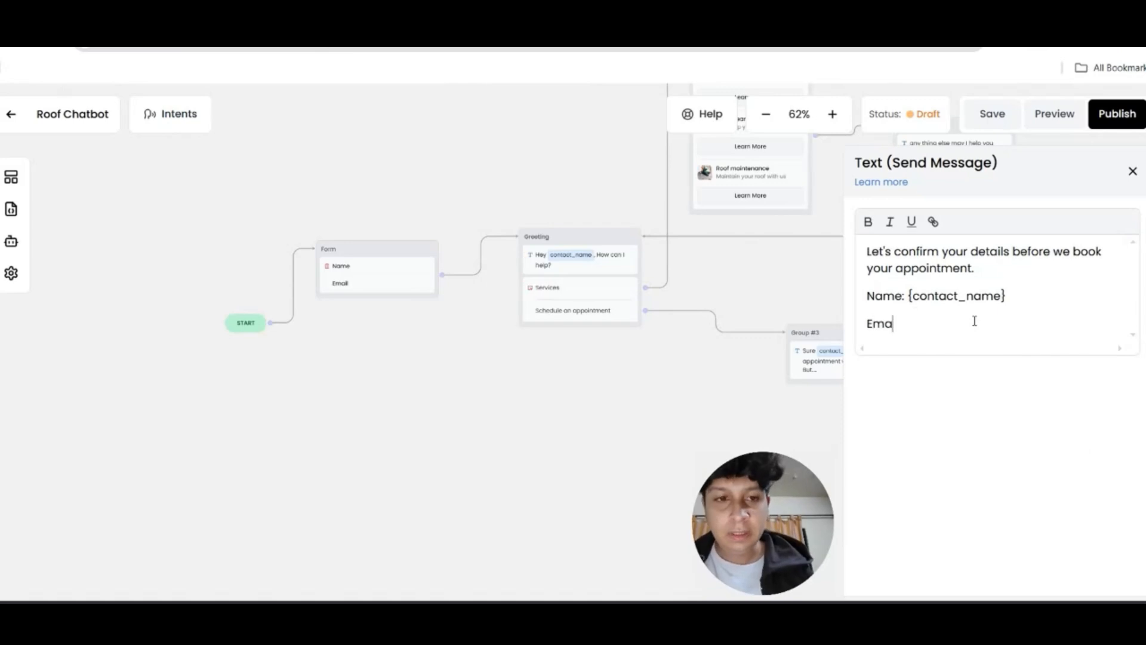
{"action": "type", "text": "il: {"}
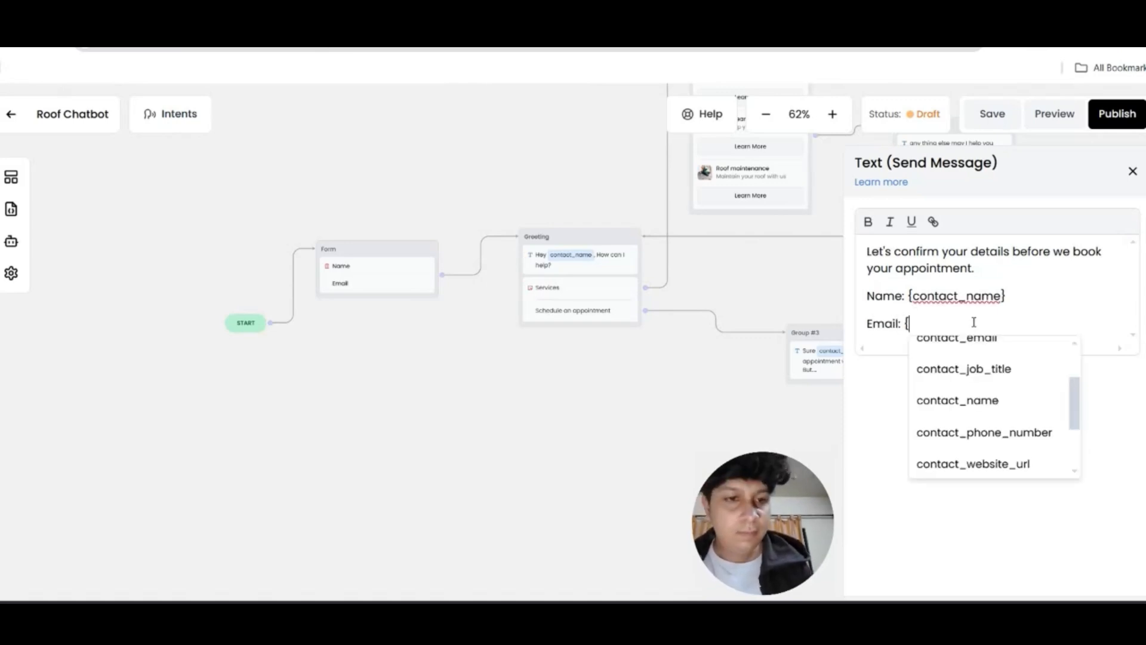
{"action": "scroll", "coordinate": [993, 394], "scroll_direction": "down", "scroll_amount": 2}
{"action": "scroll", "coordinate": [994, 400], "scroll_direction": "up", "scroll_amount": 3}
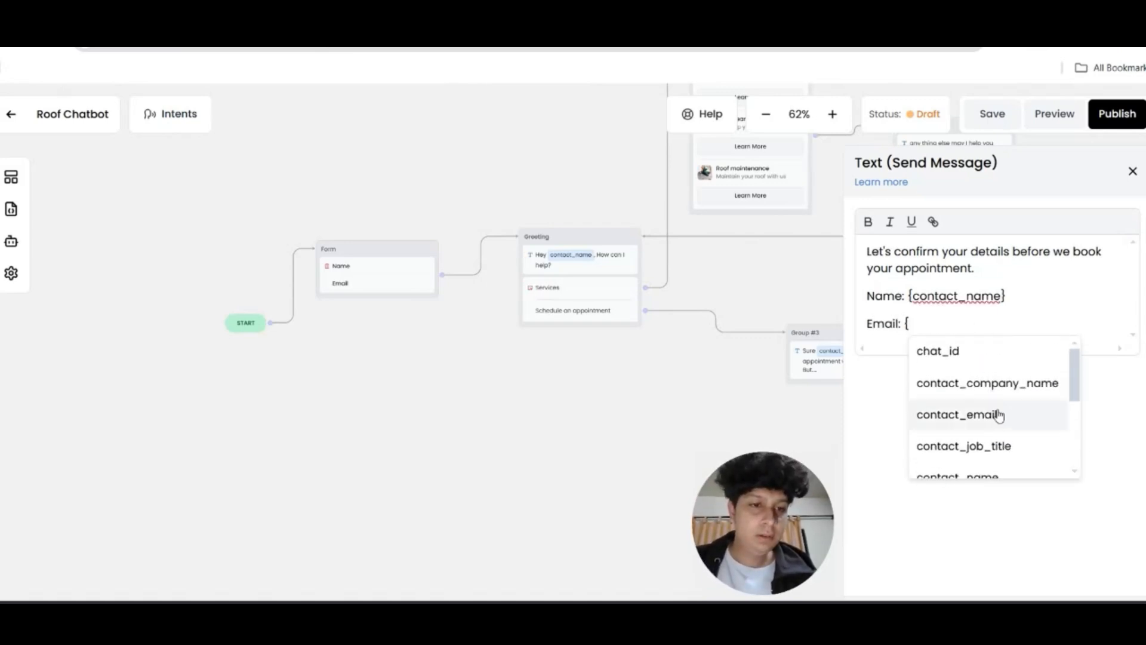
{"action": "left_click", "coordinate": [996, 411]}
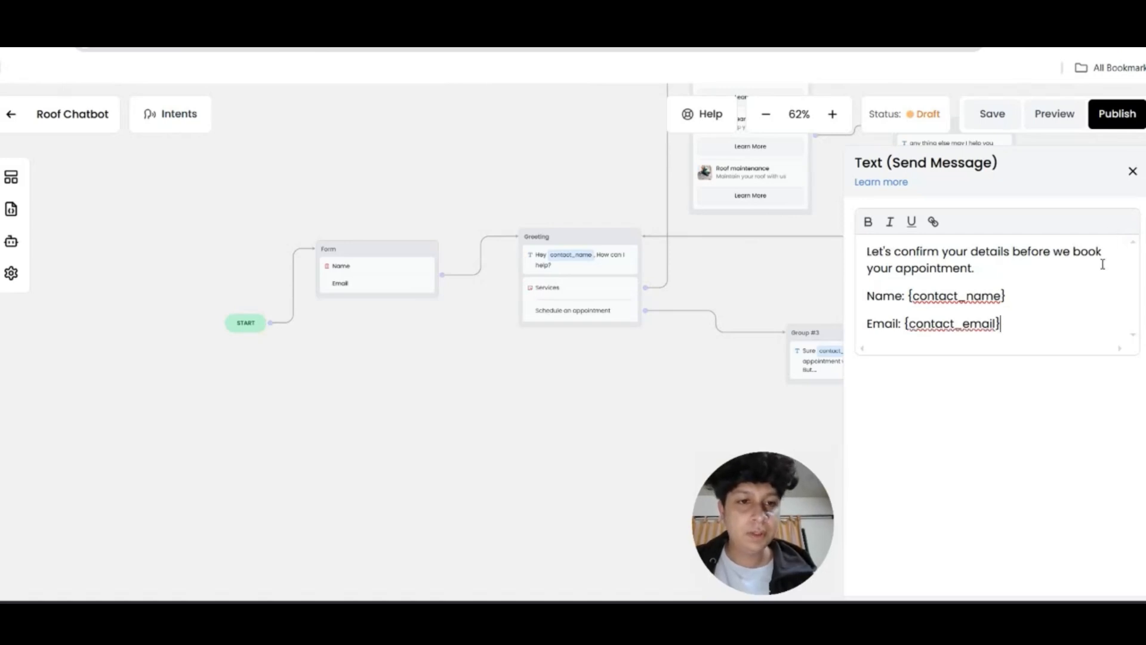
{"action": "key", "text": "Return"}
{"action": "type", "text": "is that correct"}
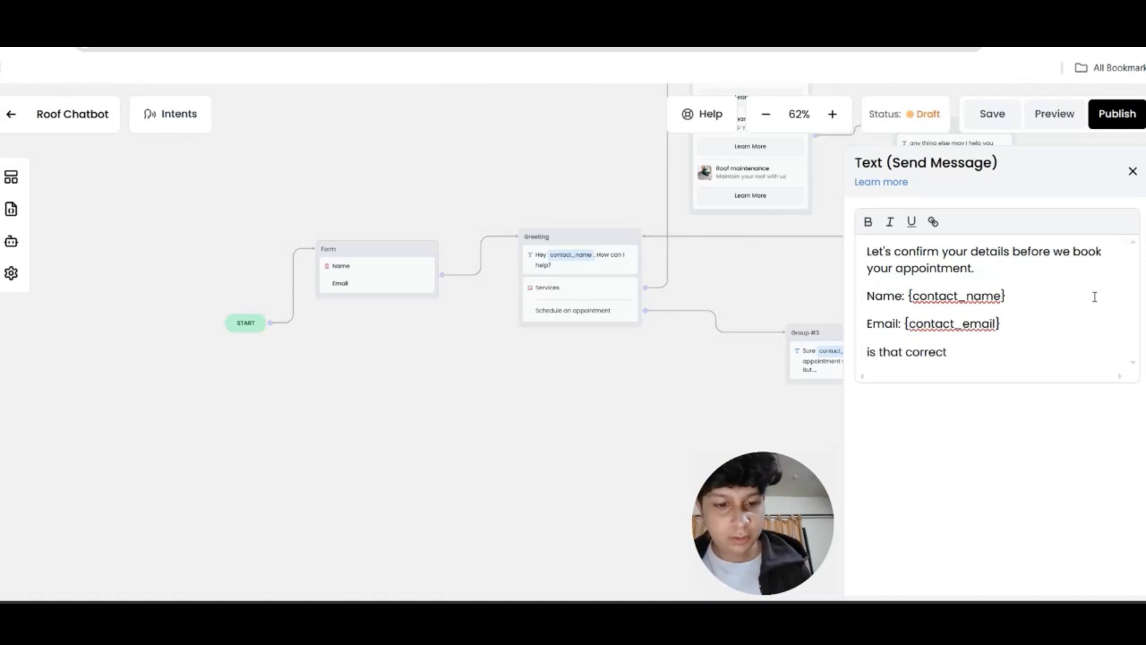
{"action": "type", "text": "?"}
{"action": "left_click", "coordinate": [1132, 171]}
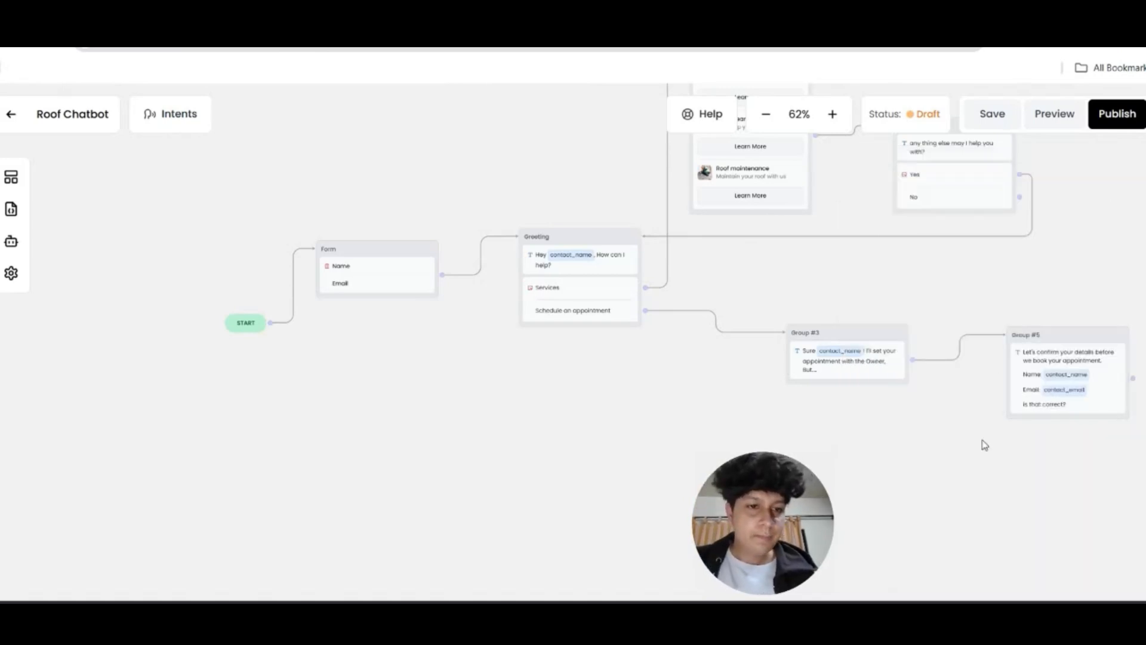
{"action": "left_click_drag", "start_coordinate": [980, 427], "coordinate": [799, 409]}
Give Group #5 Yes and No answer buttons
{"action": "left_click", "coordinate": [11, 177]}
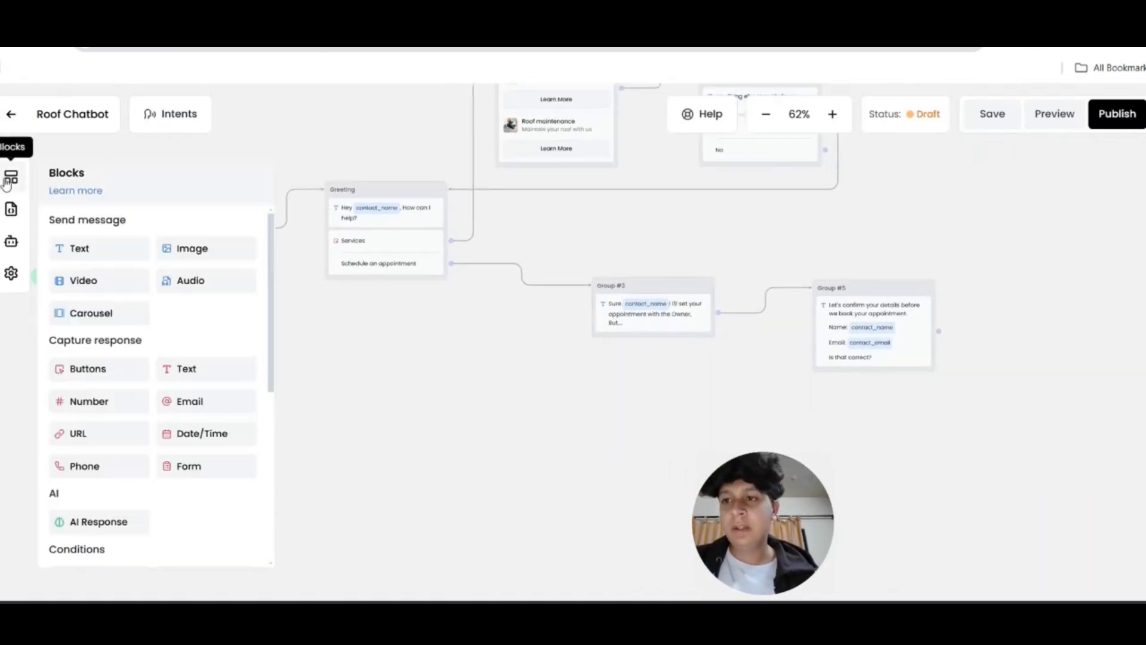
{"action": "left_click_drag", "start_coordinate": [90, 369], "coordinate": [883, 378]}
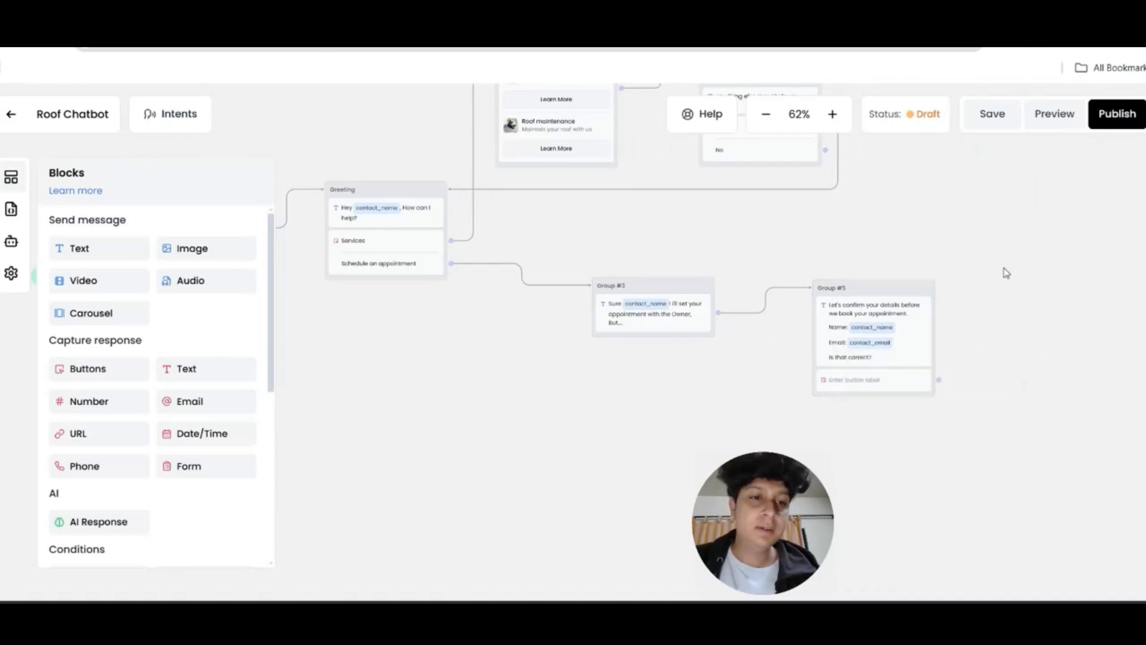
{"action": "left_click", "coordinate": [898, 381]}
{"action": "left_click", "coordinate": [945, 248]}
{"action": "type", "text": "Yes"}
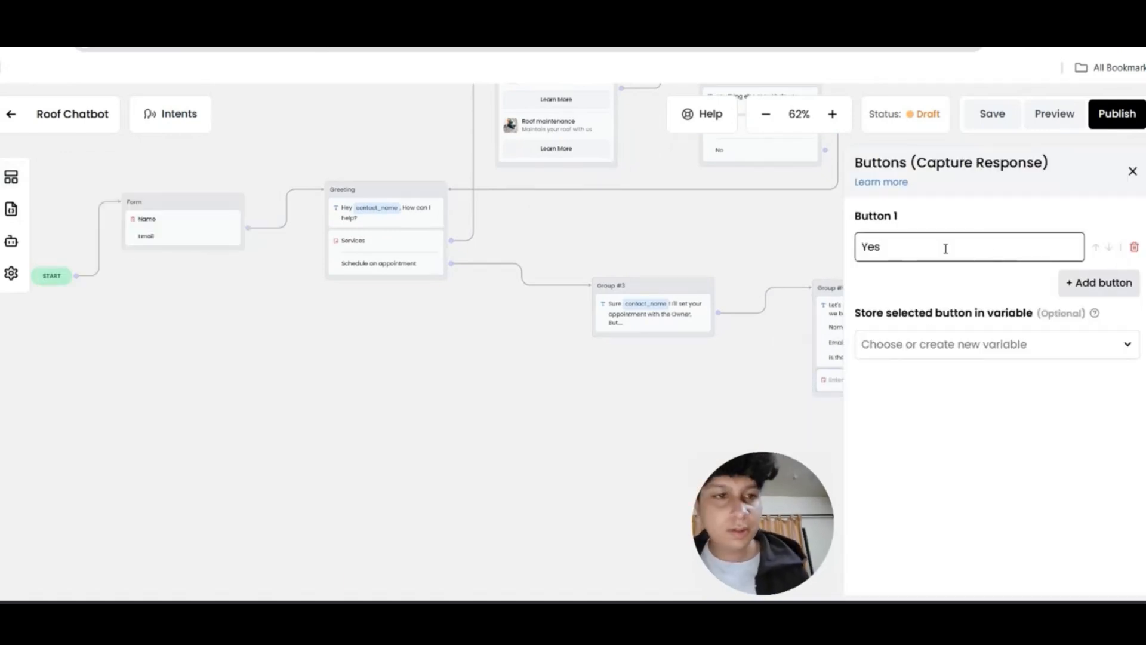
{"action": "left_click", "coordinate": [1079, 287]}
{"action": "left_click", "coordinate": [1058, 320]}
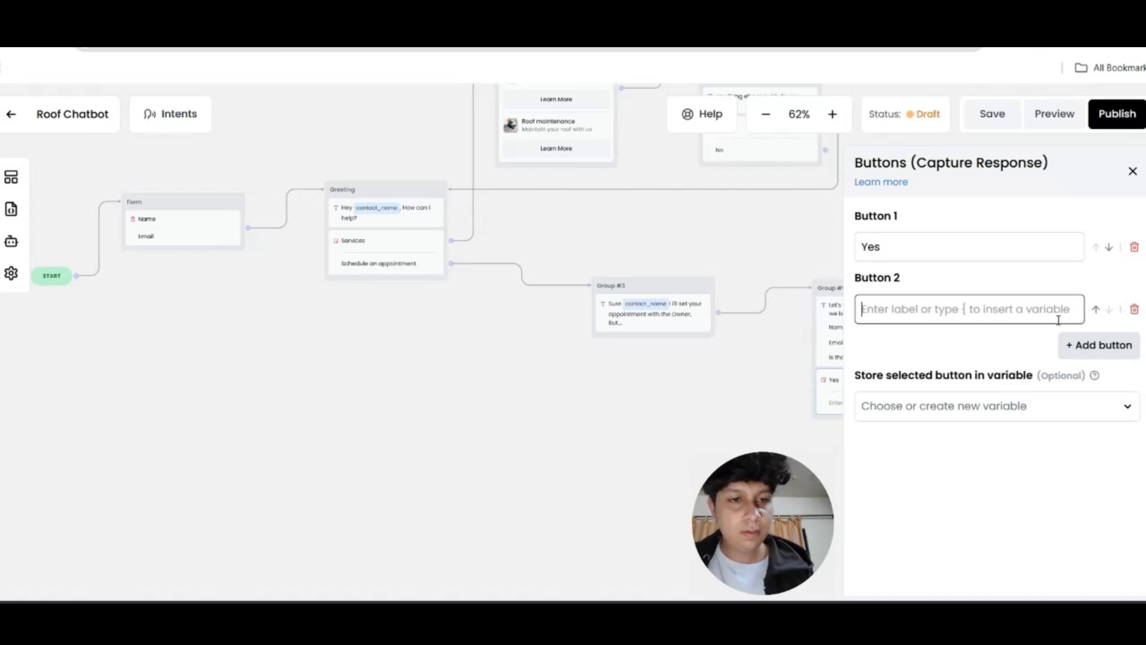
{"action": "type", "text": "No"}
{"action": "left_click", "coordinate": [1133, 173]}
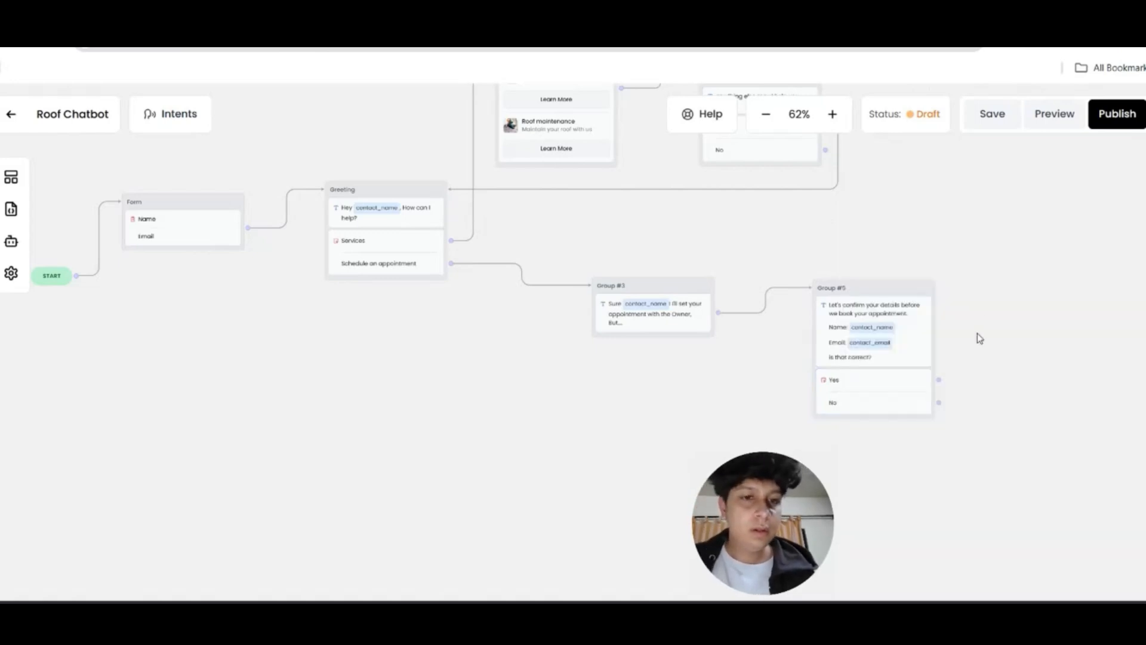
{"action": "left_click_drag", "start_coordinate": [965, 379], "coordinate": [920, 359]}
{"action": "left_click", "coordinate": [894, 361]}
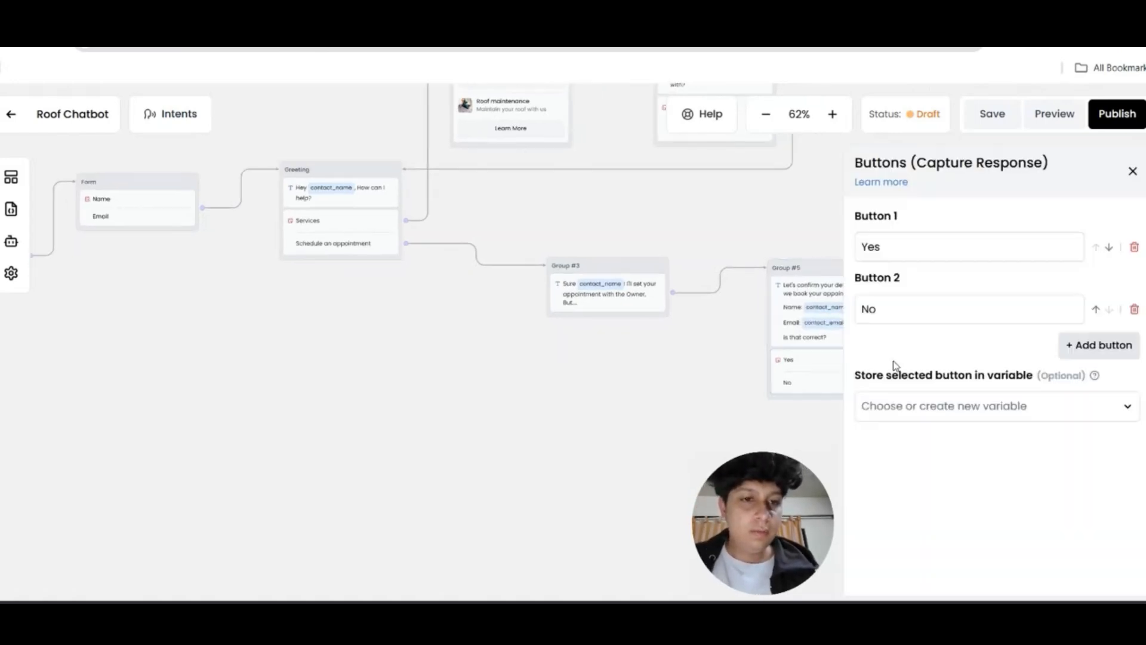
Place a Book Event block on the canvas as Group #4
{"action": "left_click", "coordinate": [18, 177]}
{"action": "scroll", "coordinate": [133, 409], "scroll_direction": "down", "scroll_amount": 5}
{"action": "scroll", "coordinate": [149, 334], "scroll_direction": "down", "scroll_amount": 1}
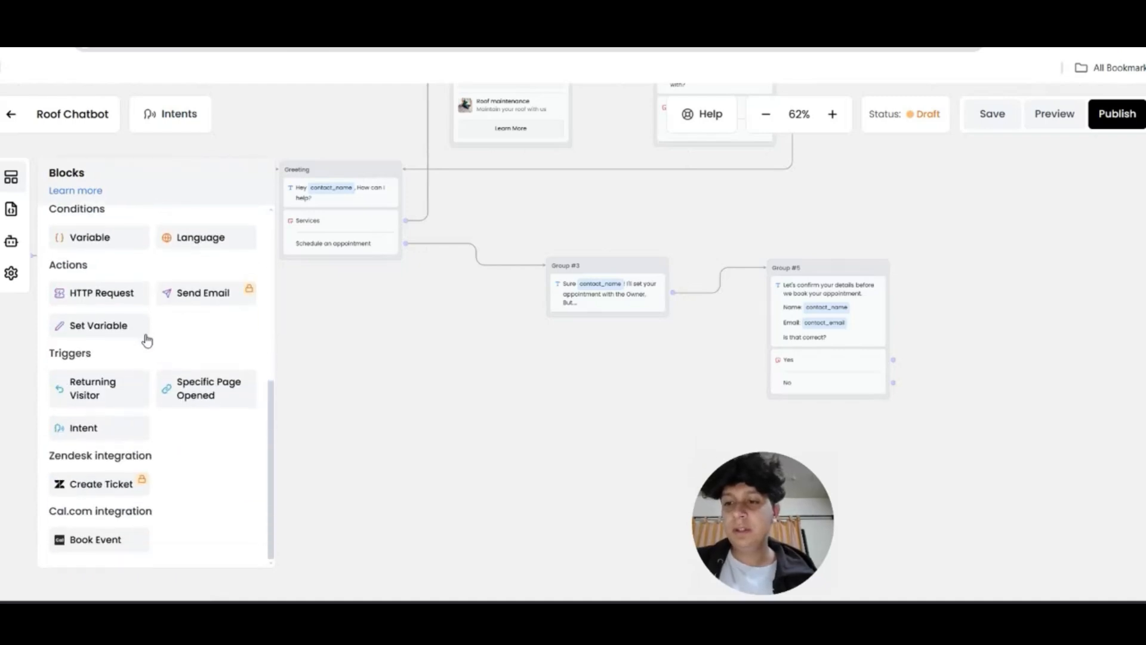
{"action": "left_click_drag", "start_coordinate": [116, 544], "coordinate": [1089, 246]}
Connect Yes to the Book Event step and paste the Cal.com 30 Min Meeting link
{"action": "left_click_drag", "start_coordinate": [928, 314], "coordinate": [921, 314]}
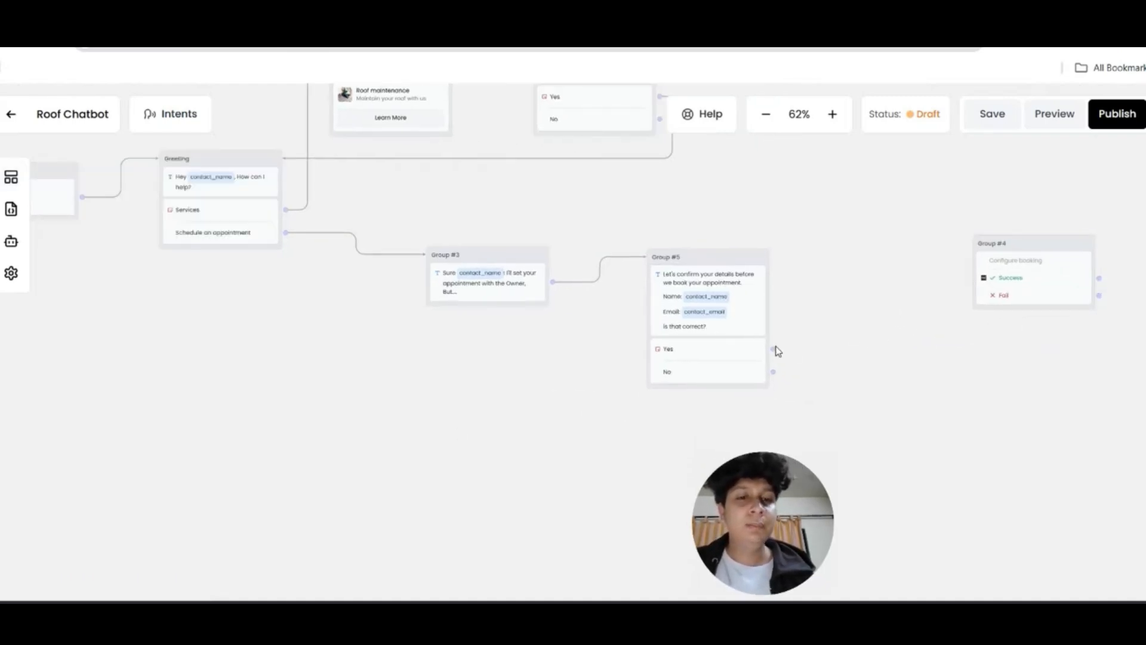
{"action": "left_click_drag", "start_coordinate": [772, 349], "coordinate": [985, 260]}
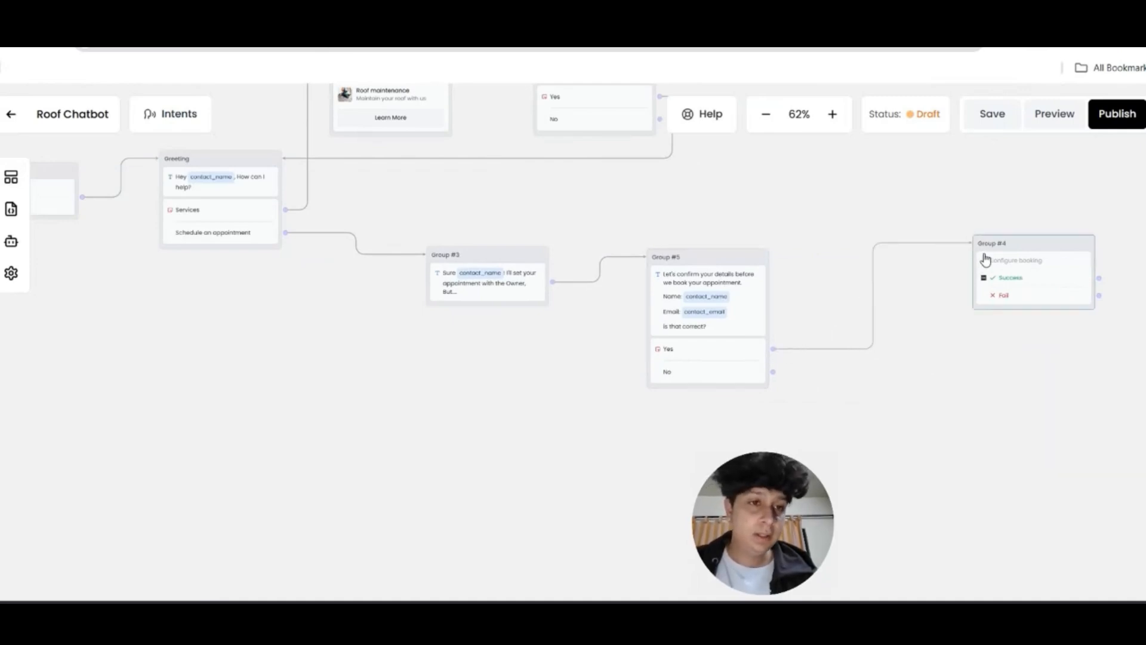
{"action": "left_click", "coordinate": [1016, 261]}
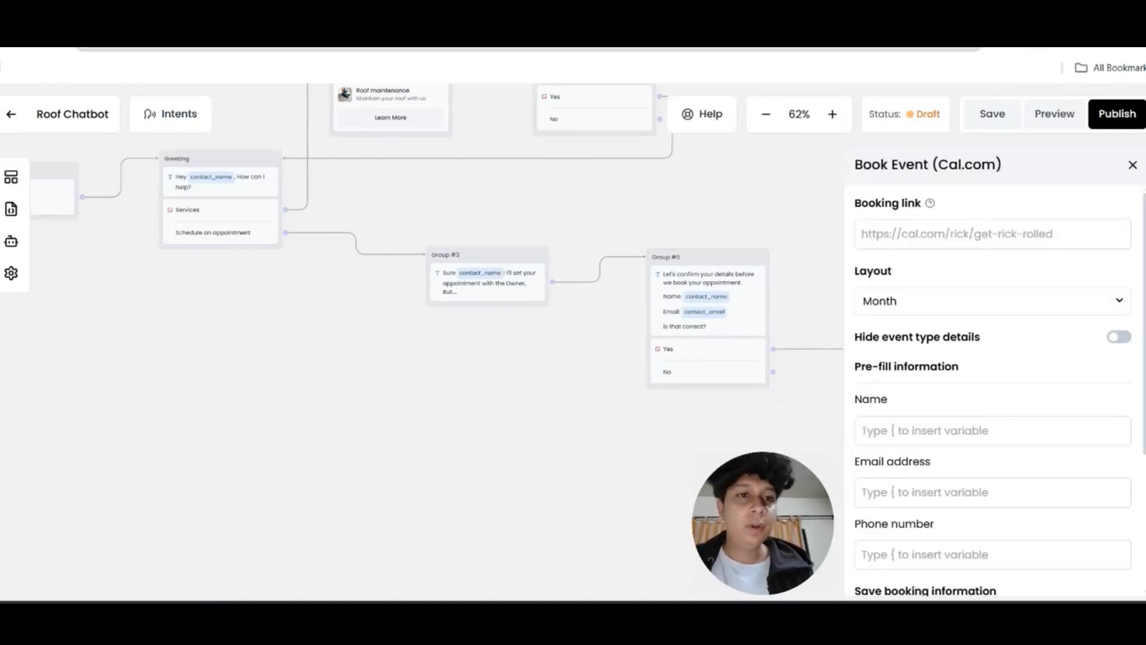
{"action": "key", "text": "ctrl+Tab"}
{"action": "left_click", "coordinate": [1083, 338]}
{"action": "key", "text": "ctrl+shift+Tab"}
{"action": "left_click", "coordinate": [948, 233]}
{"action": "key", "text": "ctrl+v"}
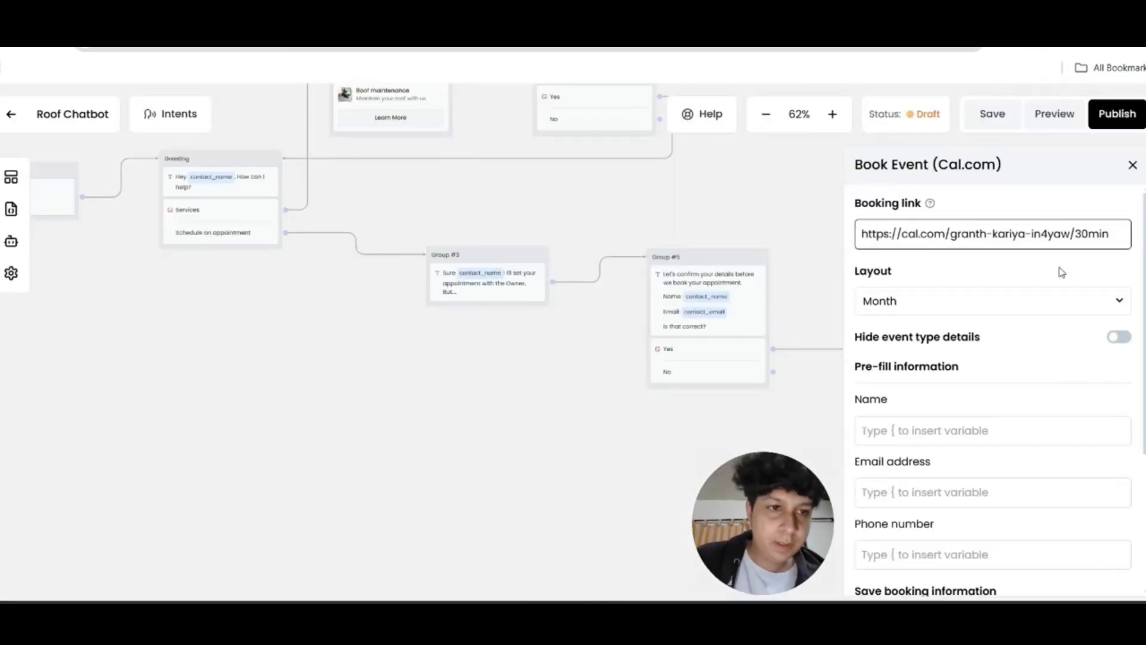
Pre-fill the booking Name with {contact_name} and Email with {contact_email}
{"action": "scroll", "coordinate": [1062, 272], "scroll_direction": "down", "scroll_amount": 1}
{"action": "left_click", "coordinate": [944, 353]}
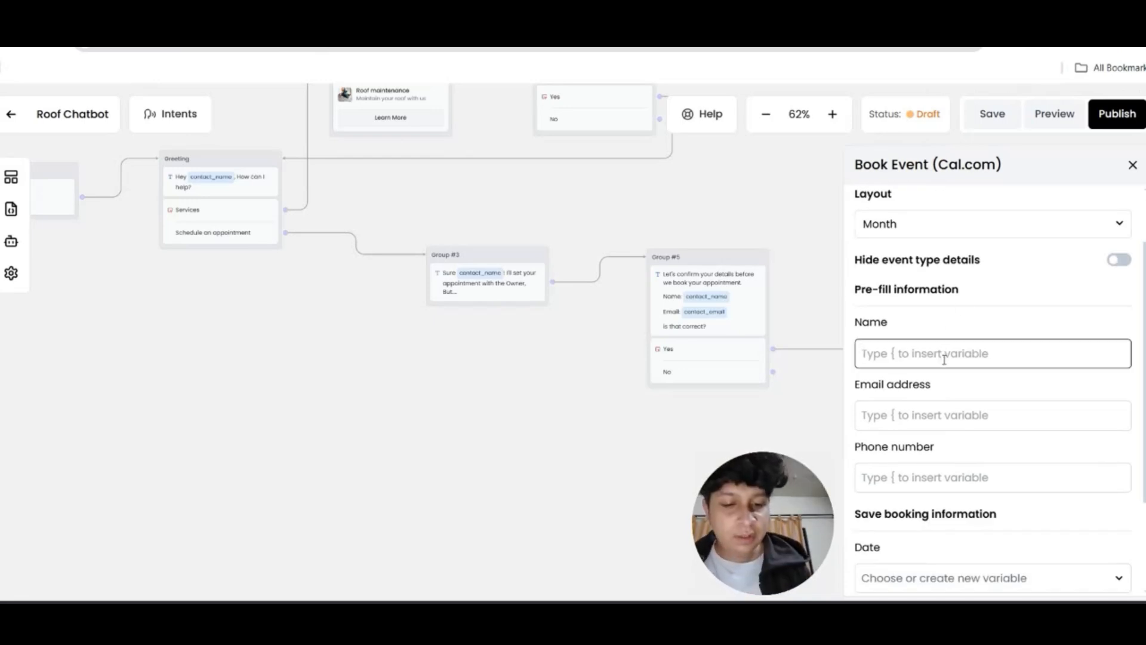
{"action": "type", "text": "{"}
{"action": "scroll", "coordinate": [942, 418], "scroll_direction": "down", "scroll_amount": 2}
{"action": "left_click", "coordinate": [941, 437]}
{"action": "left_click", "coordinate": [957, 418]}
{"action": "type", "text": "{"}
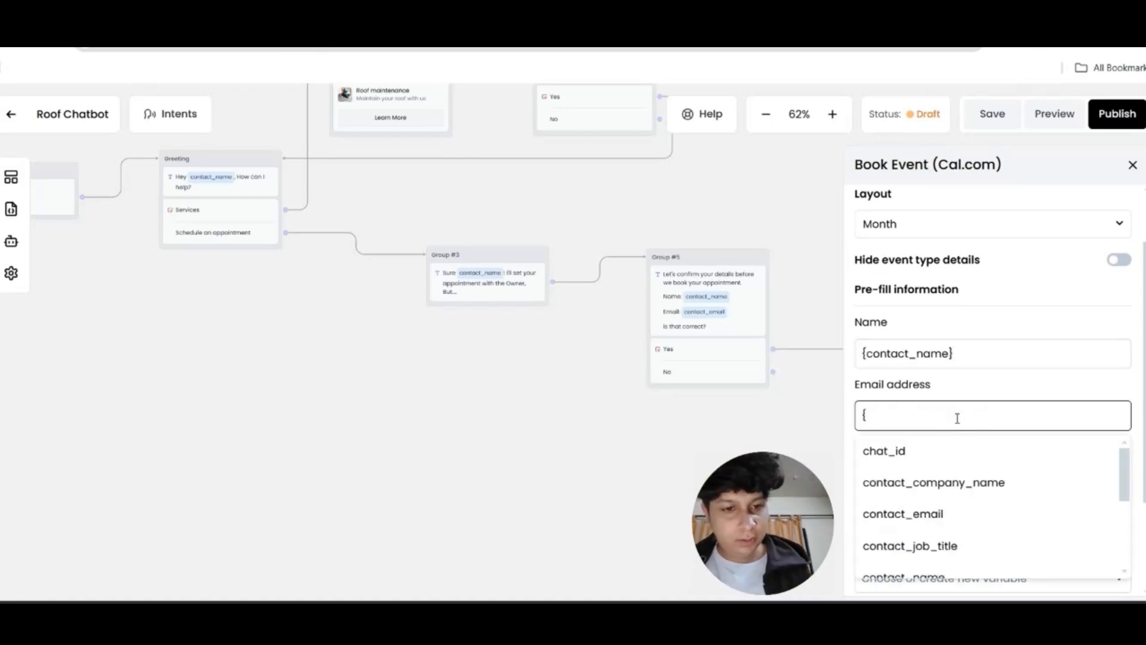
{"action": "left_click", "coordinate": [934, 513]}
{"action": "left_click", "coordinate": [1131, 166]}
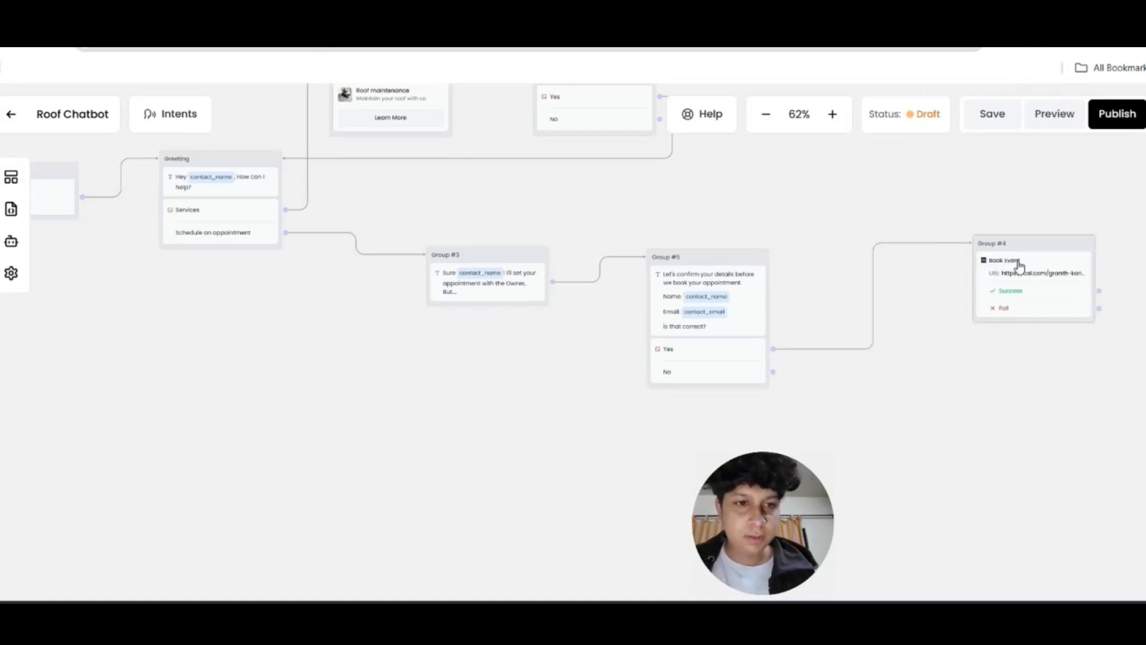
{"action": "left_click_drag", "start_coordinate": [861, 332], "coordinate": [926, 314]}
After booking Success, add a message saying the meeting is booked and asking if anything else is needed
{"action": "left_click", "coordinate": [6, 181]}
{"action": "mouse_move", "coordinate": [96, 255]}
{"action": "left_mouse_down"}
{"action": "mouse_move", "coordinate": [953, 283]}
{"action": "mouse_move", "coordinate": [969, 299]}
{"action": "left_mouse_up"}
{"action": "left_click_drag", "start_coordinate": [862, 331], "coordinate": [975, 311]}
{"action": "left_click", "coordinate": [1018, 324]}
{"action": "left_click", "coordinate": [997, 270]}
{"action": "type", "text": "Y"}
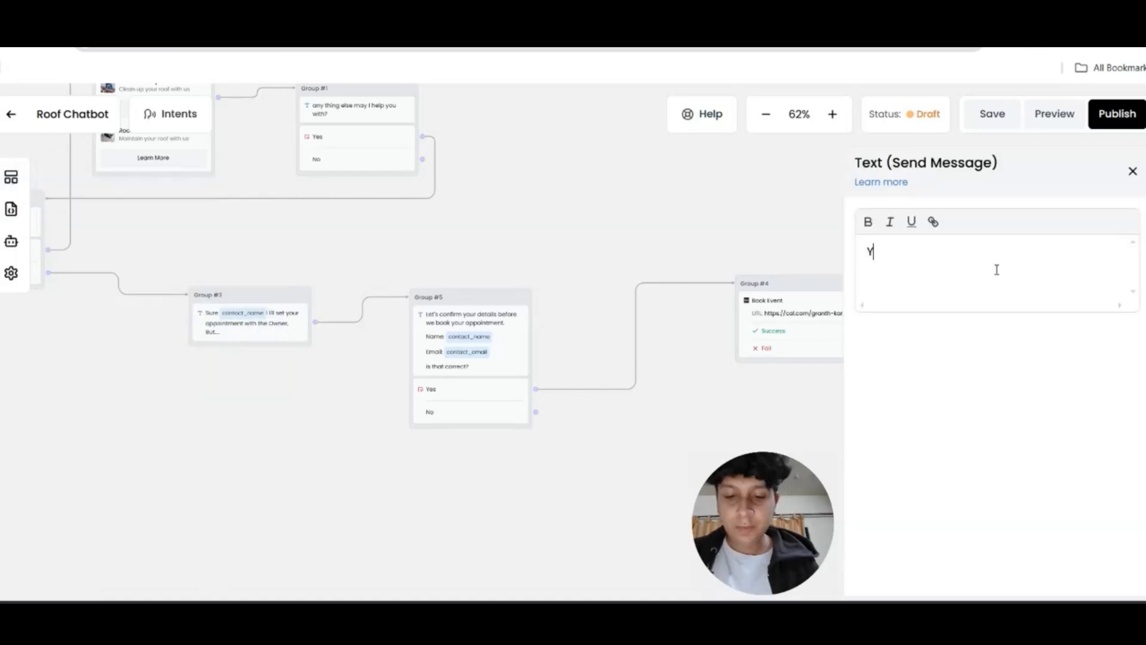
{"action": "type", "text": "our meeting"}
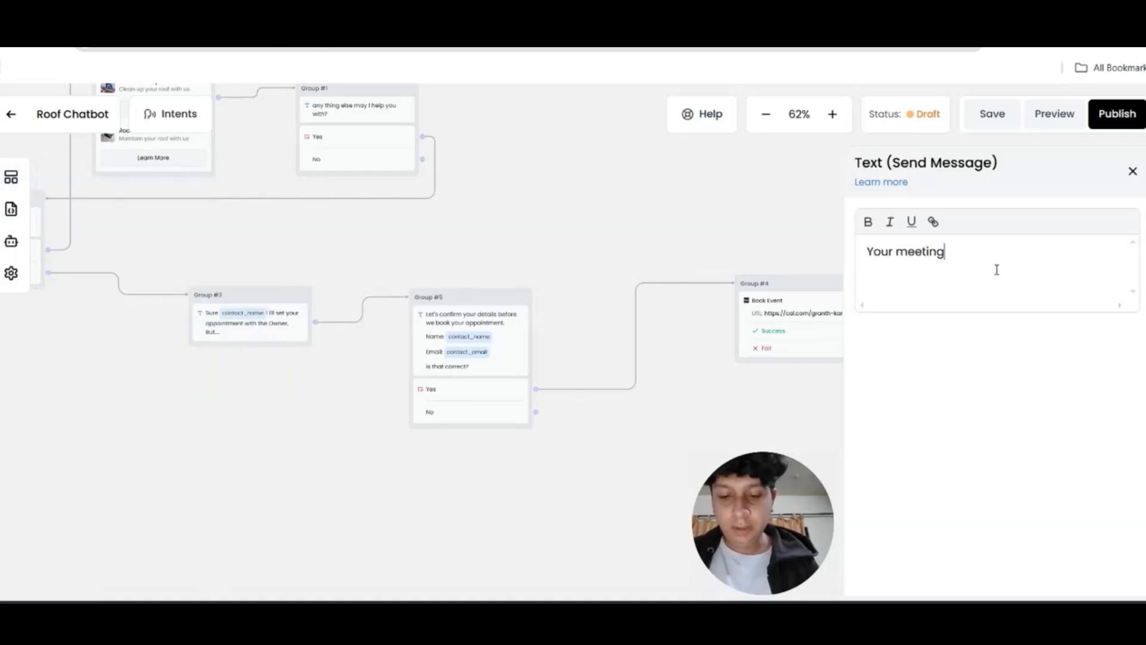
{"action": "type", "text": " has been booked wi"}
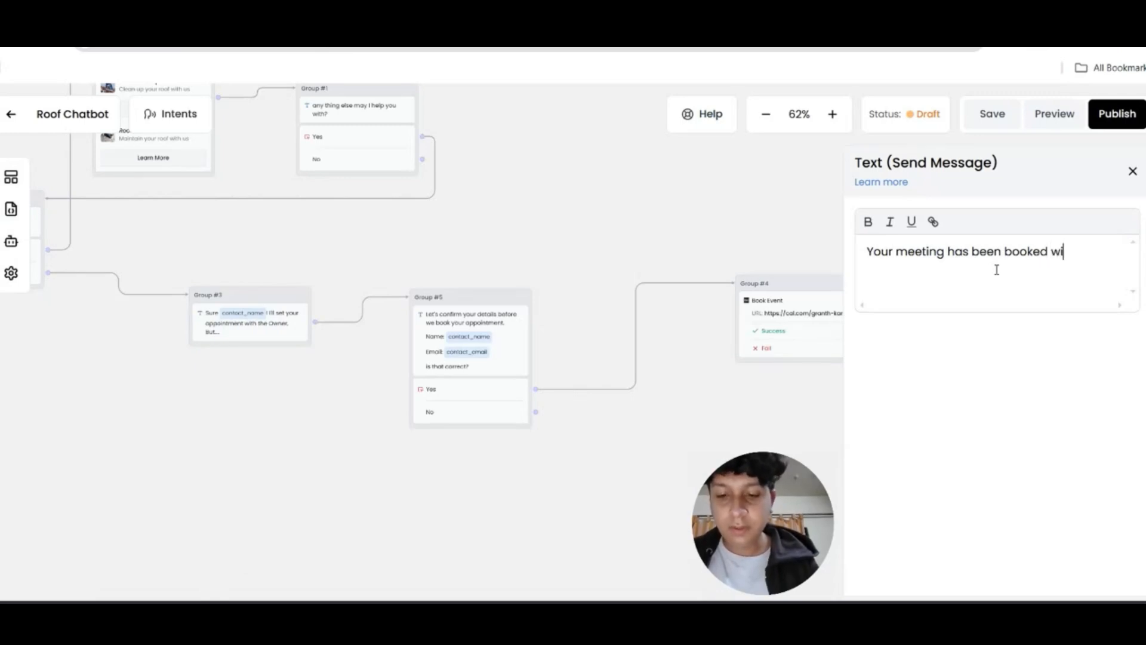
{"action": "type", "text": "th our owner. is there anyt"}
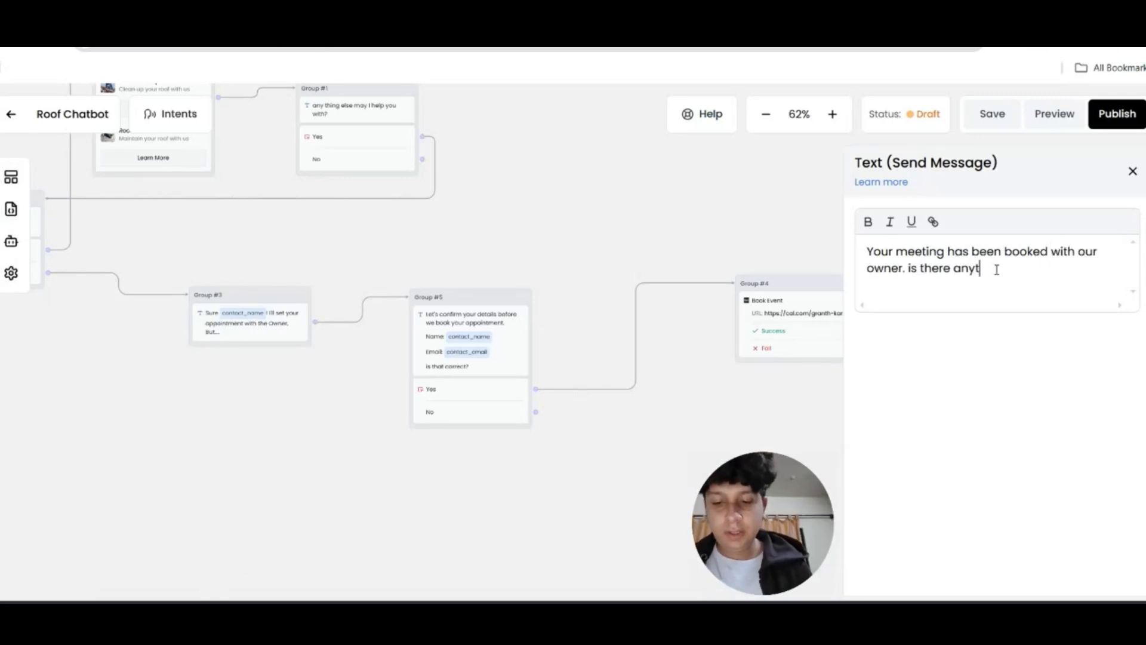
{"action": "type", "text": "hing els"}
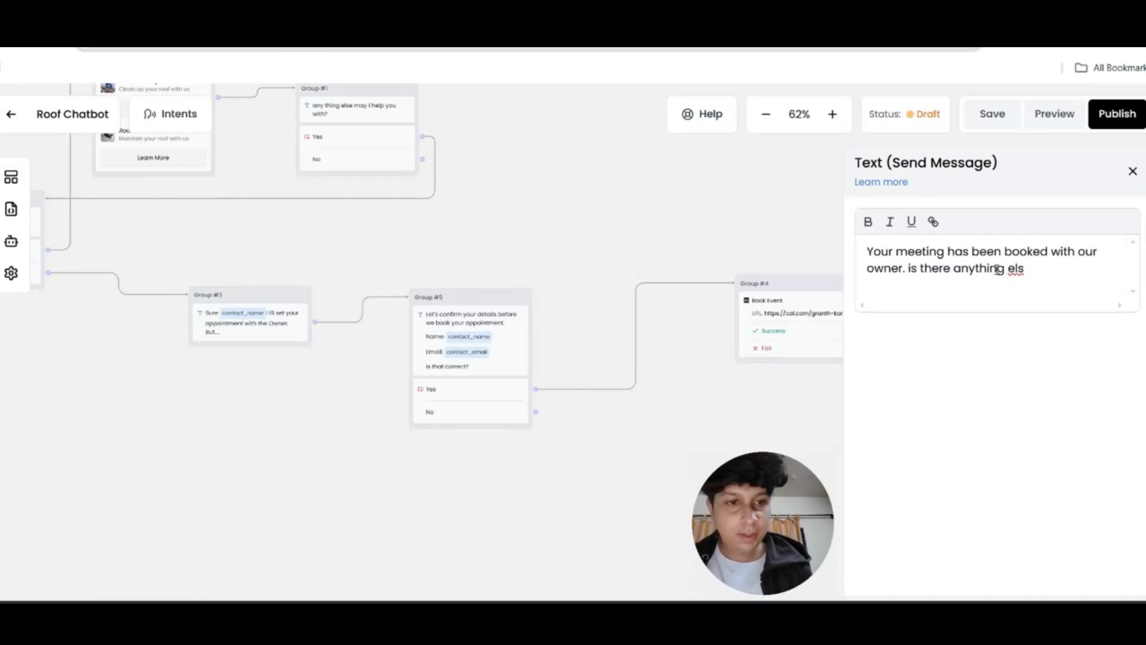
{"action": "type", "text": "e you wna"}
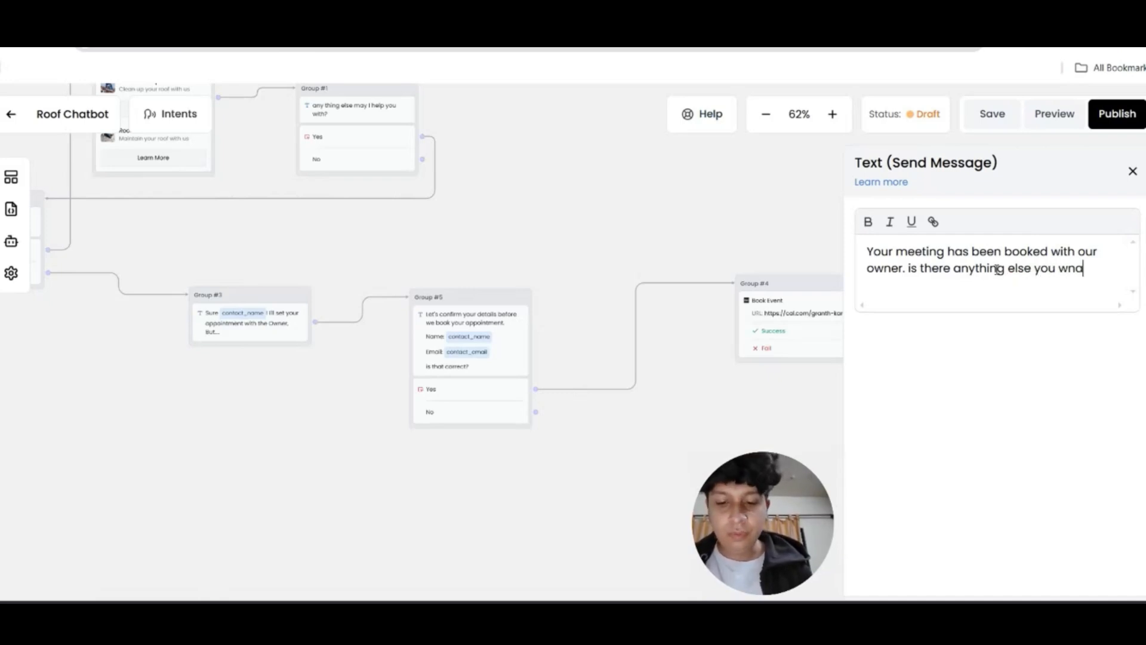
{"action": "key", "text": "BackSpace"}
{"action": "key", "text": "BackSpace"}
{"action": "type", "text": "ant me to help"}
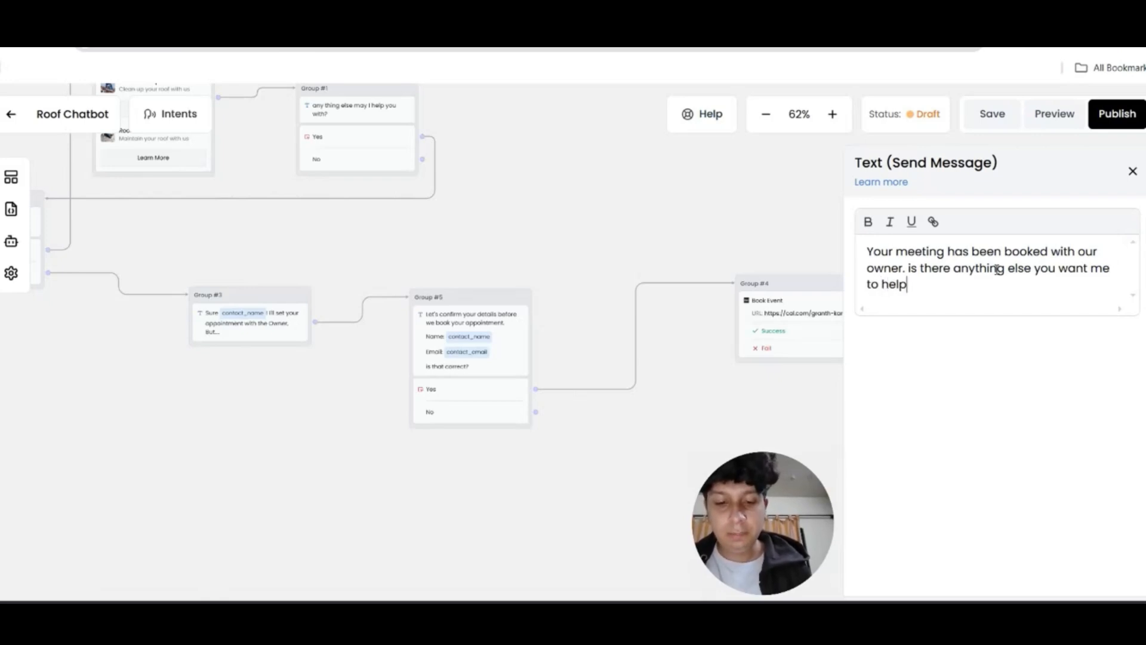
{"action": "type", "text": " you with?"}
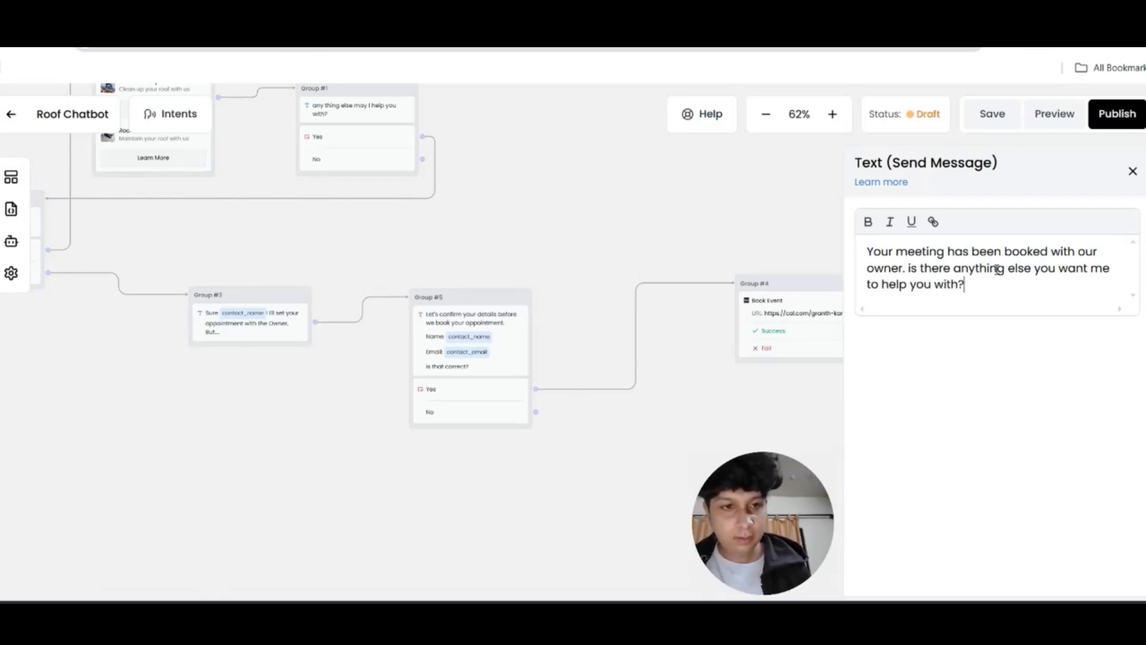
{"action": "left_click", "coordinate": [1132, 172]}
Add Yes and No answer buttons under the confirmation message
{"action": "left_click", "coordinate": [10, 177]}
{"action": "left_click_drag", "start_coordinate": [87, 368], "coordinate": [1005, 377]}
{"action": "left_click", "coordinate": [967, 249]}
{"action": "type", "text": "Yes"}
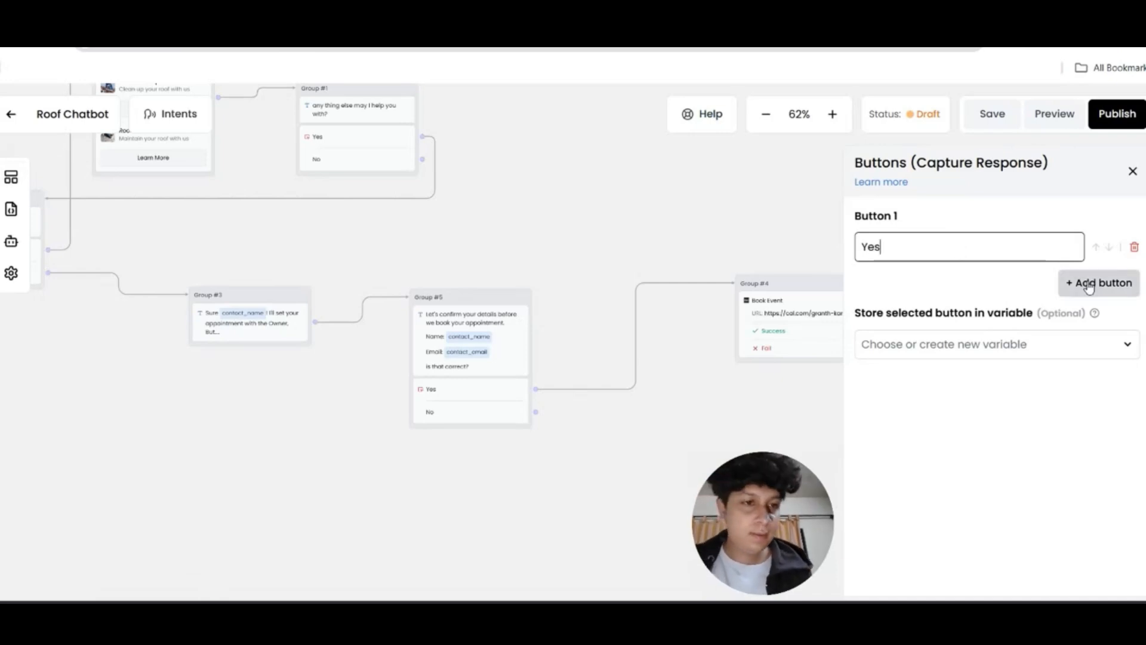
{"action": "left_click", "coordinate": [1089, 286]}
{"action": "left_click", "coordinate": [962, 309]}
{"action": "type", "text": "No"}
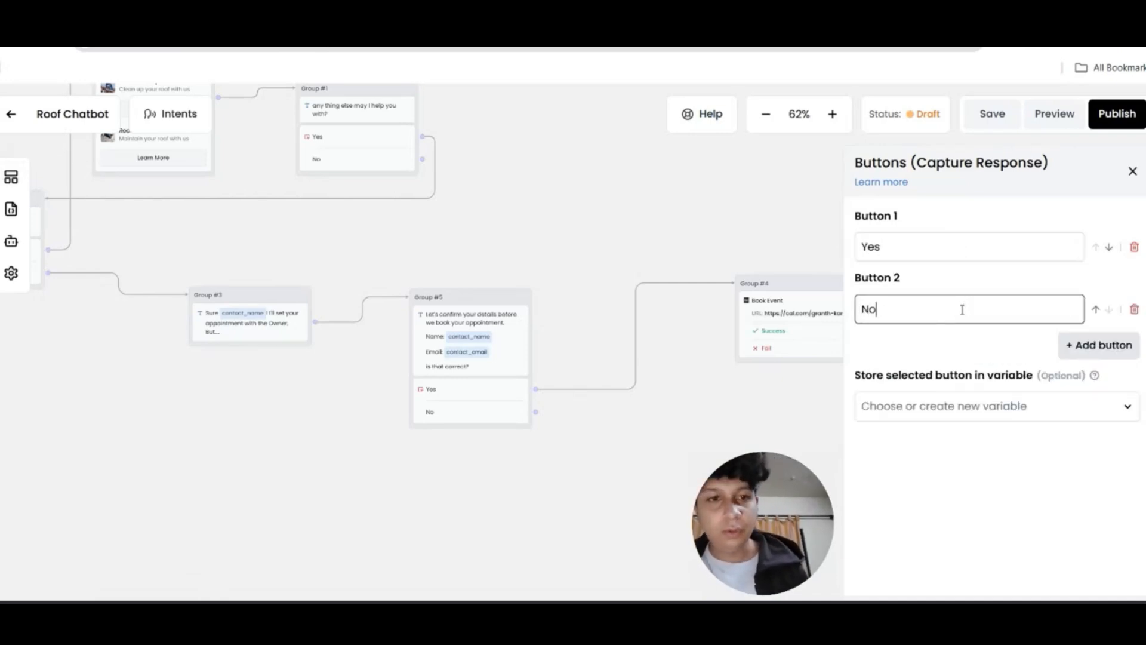
{"action": "left_click", "coordinate": [1130, 171]}
{"action": "scroll", "coordinate": [943, 298], "scroll_direction": "right", "scroll_amount": 5}
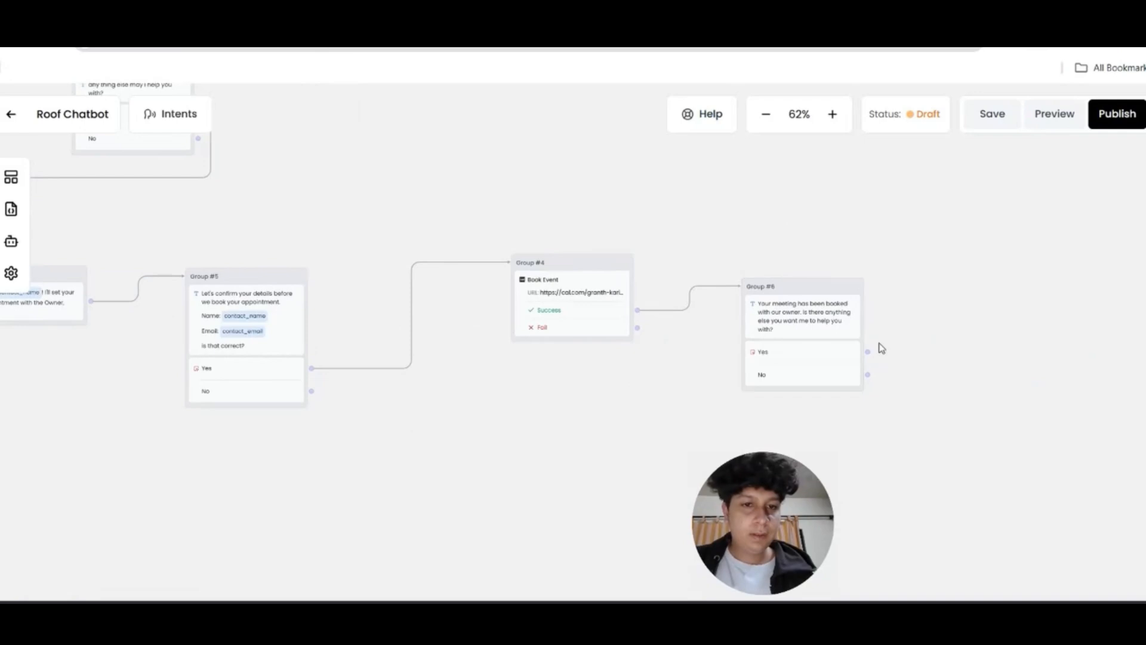
Loop Group #6's Yes answer back to the Greeting
{"action": "left_click_drag", "start_coordinate": [297, 373], "coordinate": [114, 245]}
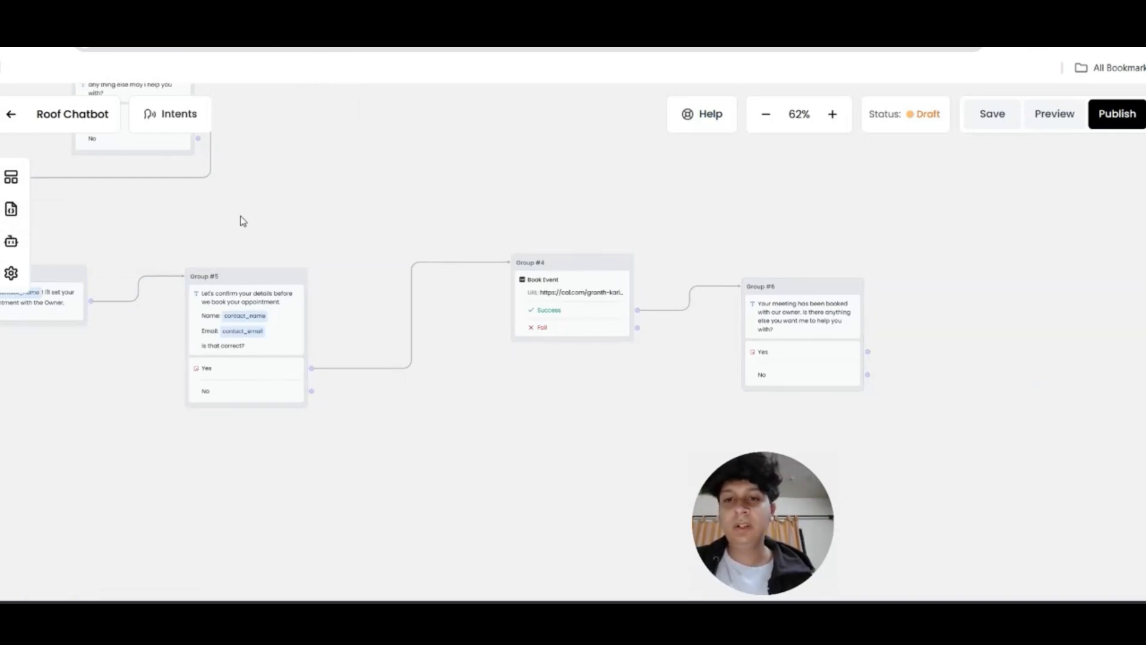
{"action": "scroll", "coordinate": [240, 220], "scroll_direction": "down", "scroll_amount": 3}
{"action": "left_click_drag", "start_coordinate": [240, 219], "coordinate": [616, 213]}
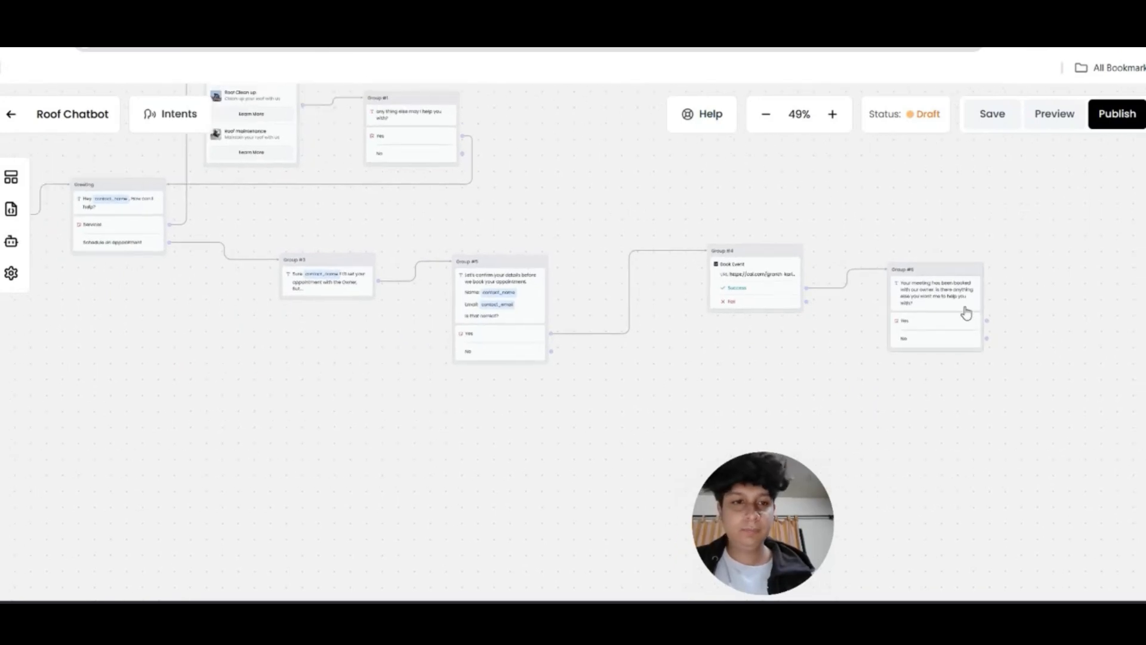
{"action": "left_click_drag", "start_coordinate": [987, 320], "coordinate": [86, 199]}
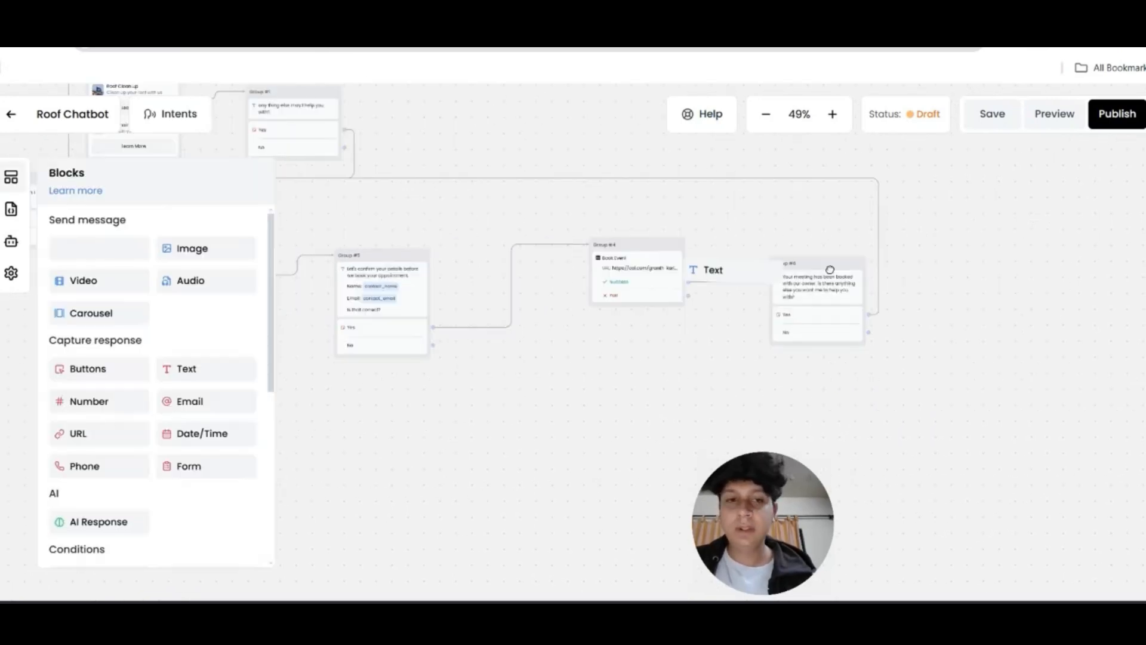
Add a 'Have a great day ahead! Bye' message and link Group #6's and Group #1's No answers to it
{"action": "left_click_drag", "start_coordinate": [829, 271], "coordinate": [983, 327]}
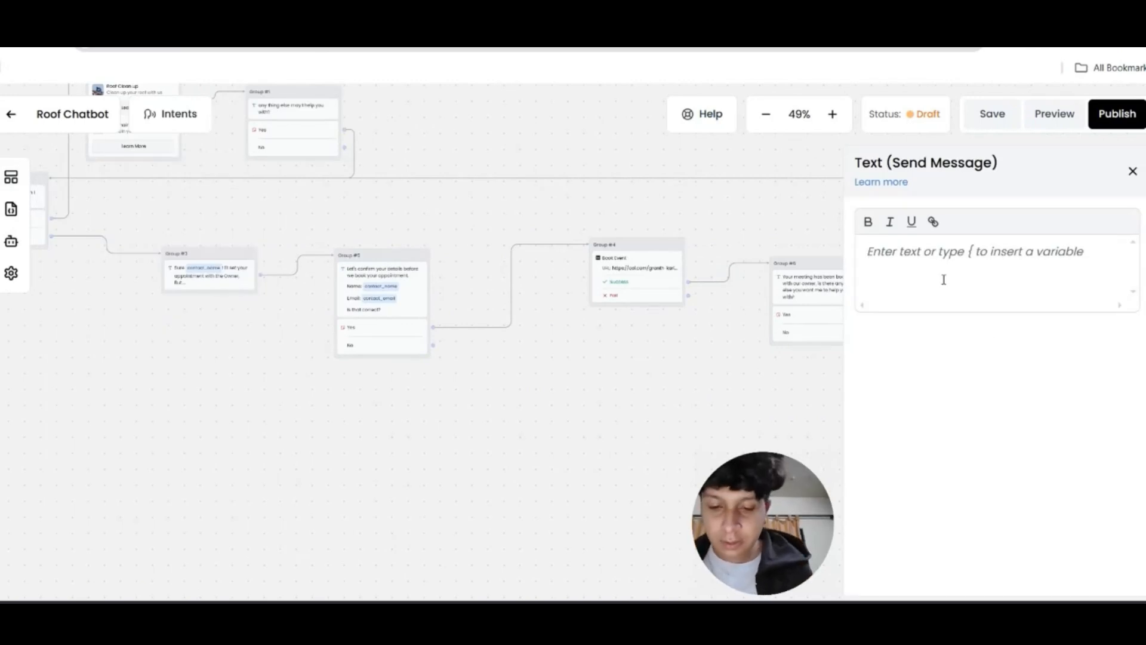
{"action": "type", "text": "Have a great day ahead"}
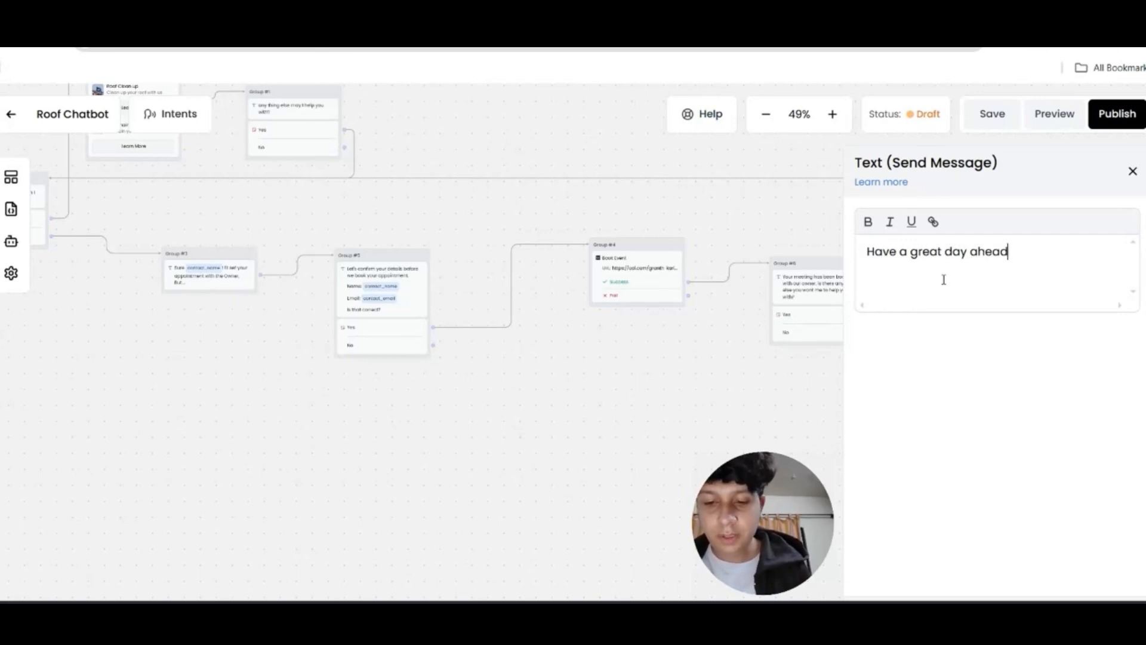
{"action": "type", "text": "! Bye!"}
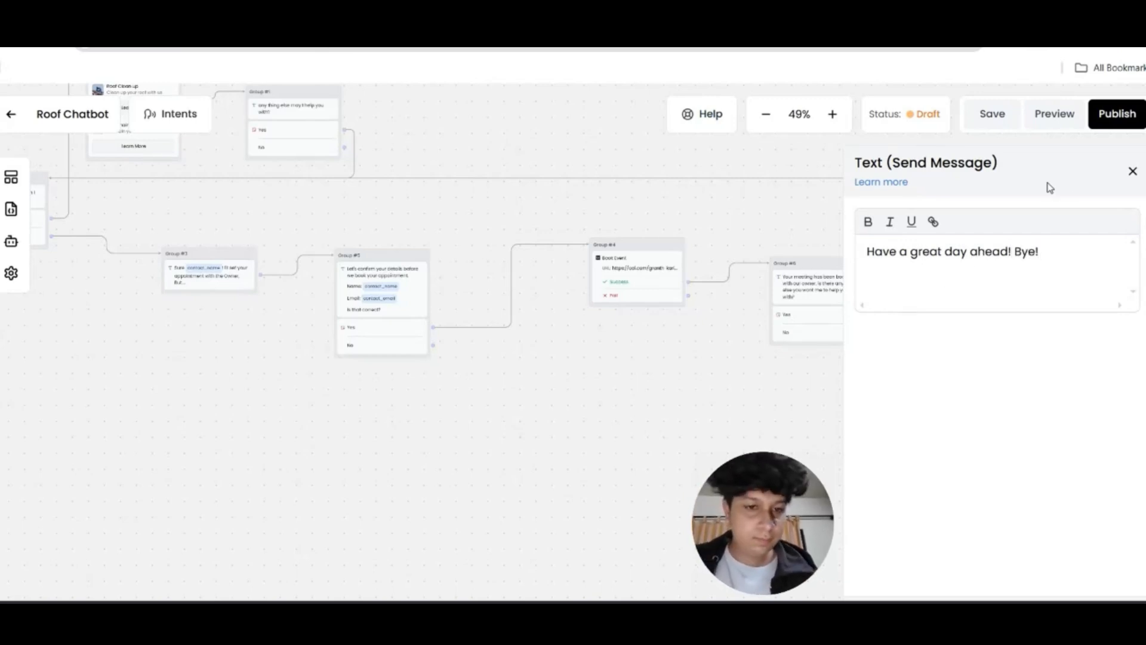
{"action": "left_click", "coordinate": [1132, 172]}
{"action": "left_click_drag", "start_coordinate": [868, 332], "coordinate": [993, 314]}
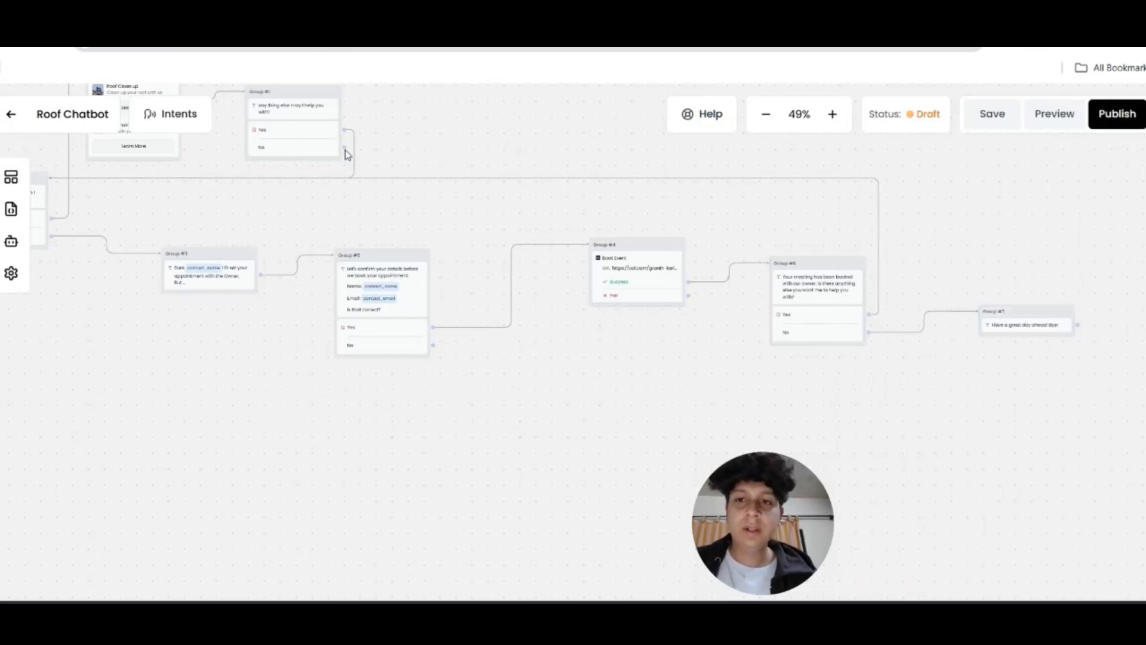
{"action": "left_click_drag", "start_coordinate": [344, 148], "coordinate": [1024, 322]}
{"action": "left_click_drag", "start_coordinate": [751, 235], "coordinate": [1022, 220]}
Place a Form block below Group #5 with a Name field stored in new_name
{"action": "left_click_drag", "start_coordinate": [988, 323], "coordinate": [950, 324]}
{"action": "left_click", "coordinate": [11, 177]}
{"action": "left_click_drag", "start_coordinate": [189, 466], "coordinate": [796, 366]}
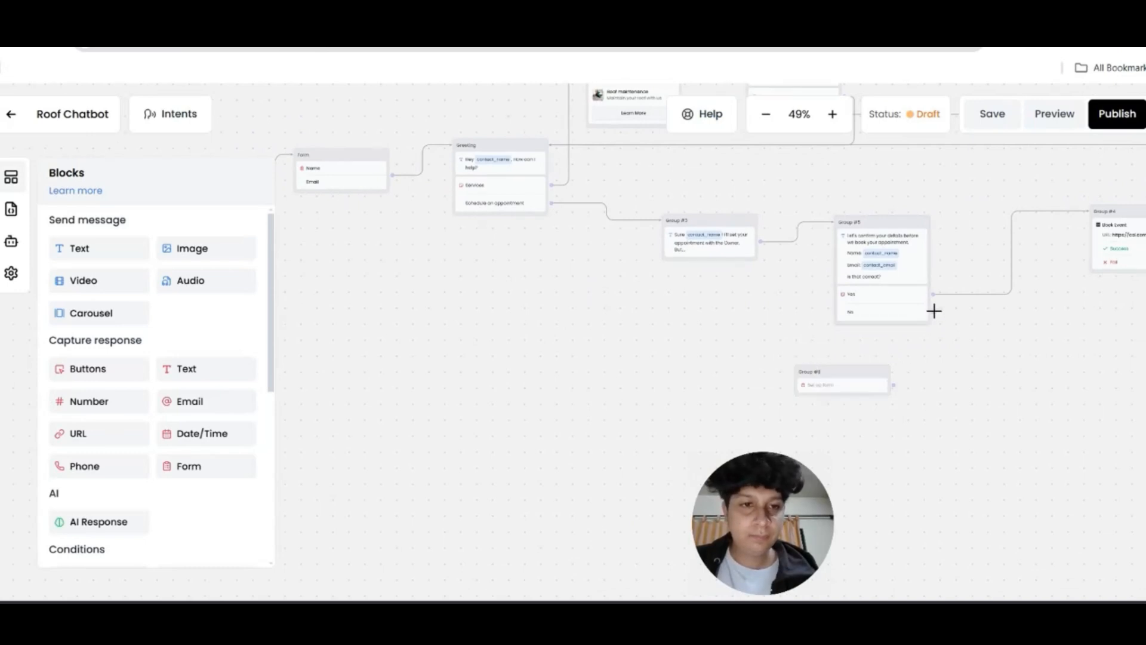
{"action": "left_click", "coordinate": [842, 387]}
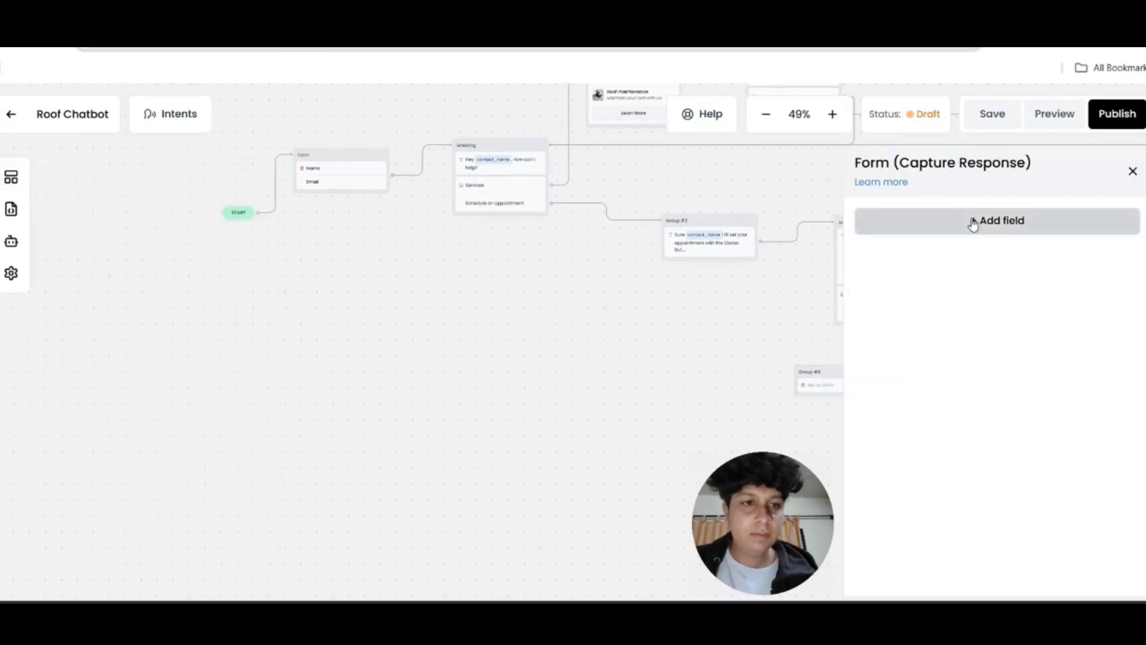
{"action": "left_click", "coordinate": [974, 220]}
{"action": "left_click", "coordinate": [966, 256]}
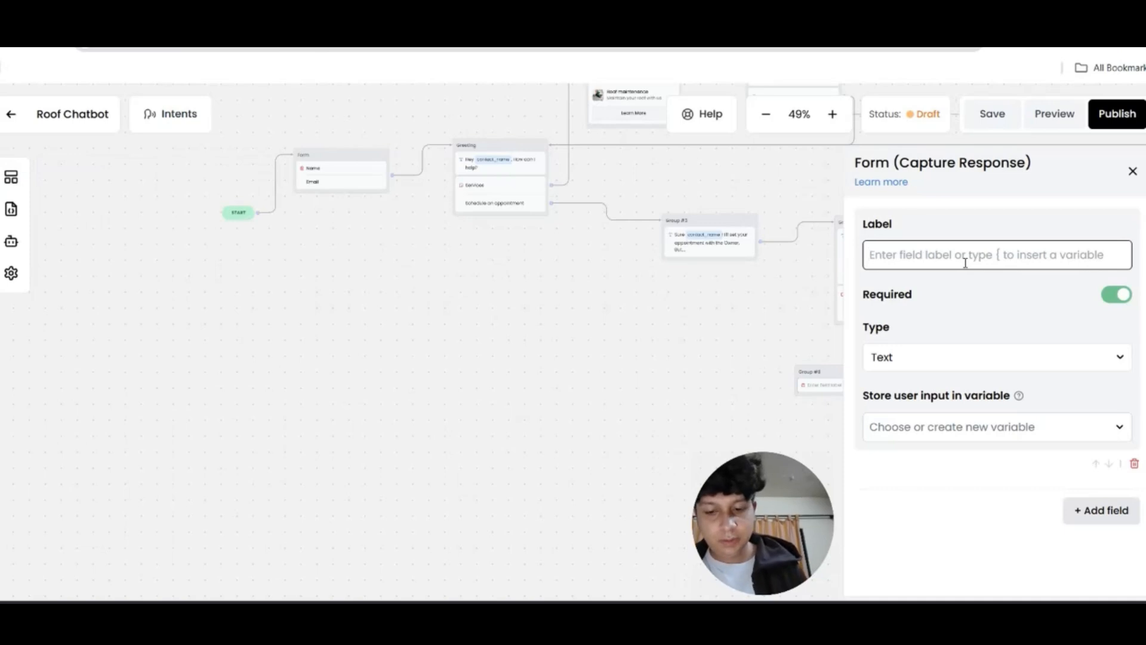
{"action": "type", "text": "Name"}
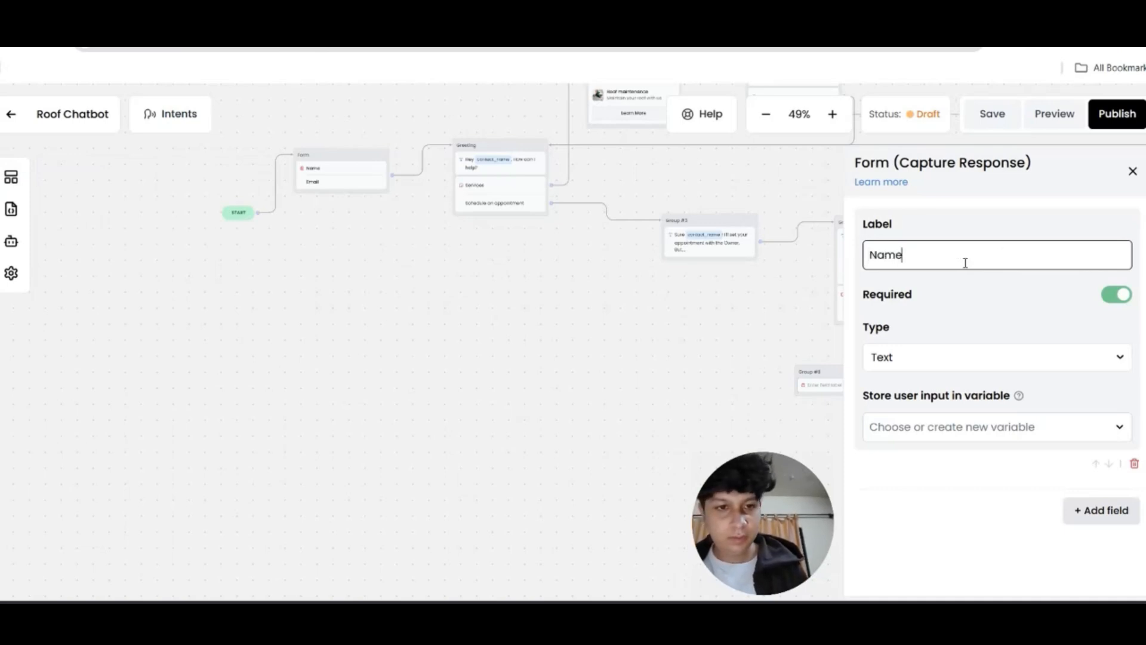
{"action": "left_click", "coordinate": [972, 433]}
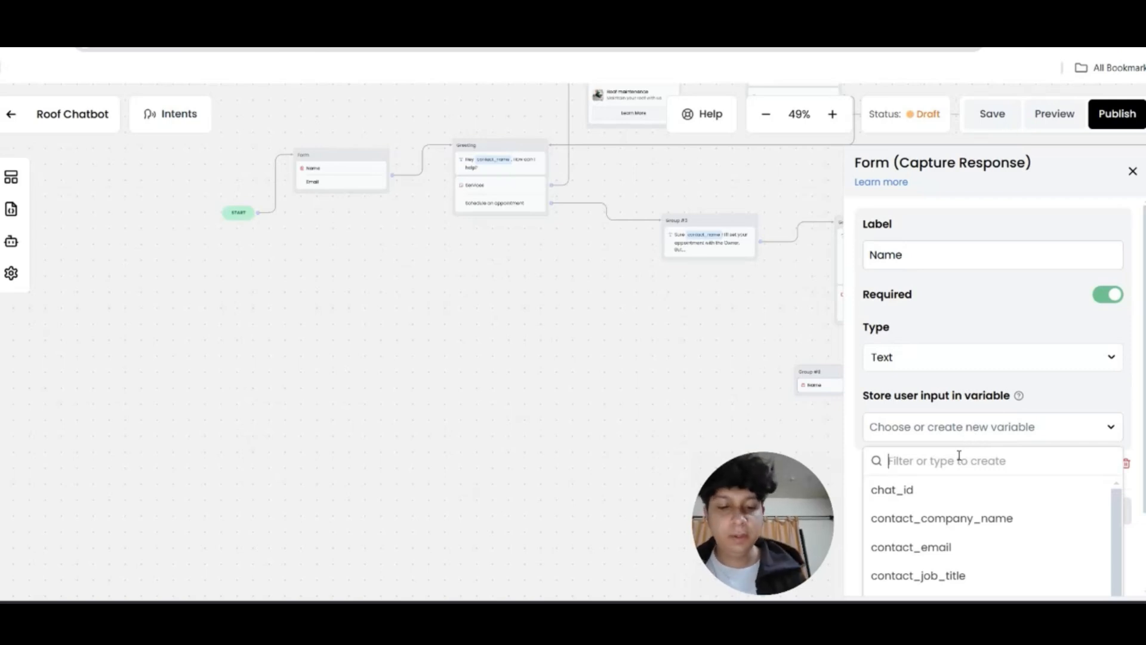
{"action": "type", "text": "new_name"}
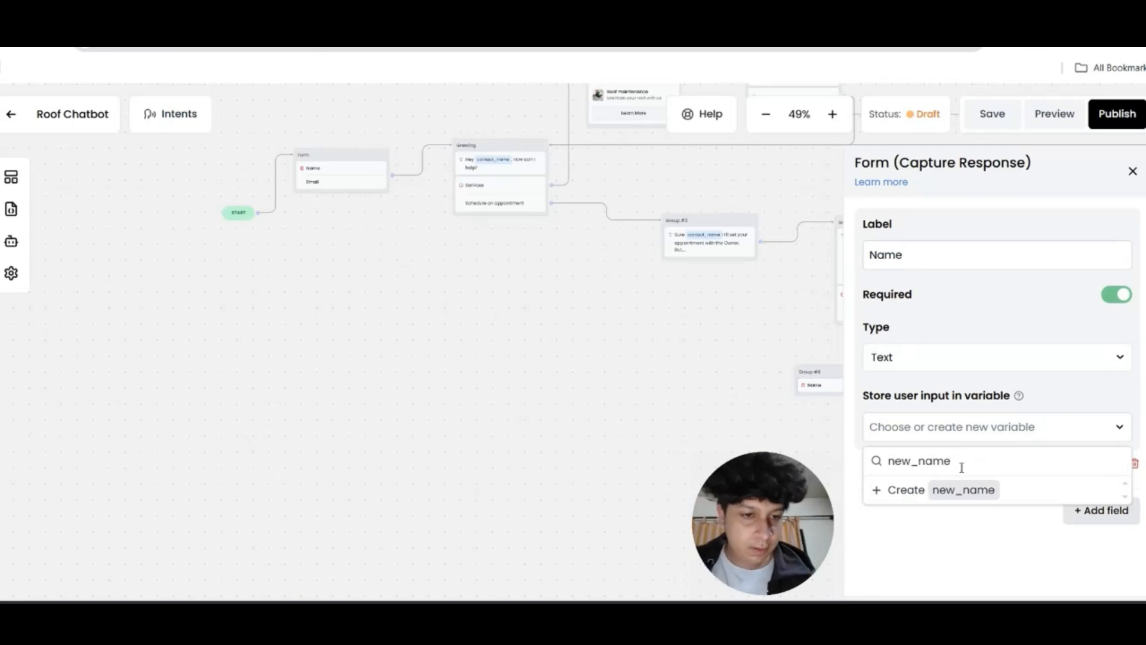
{"action": "left_click", "coordinate": [974, 490]}
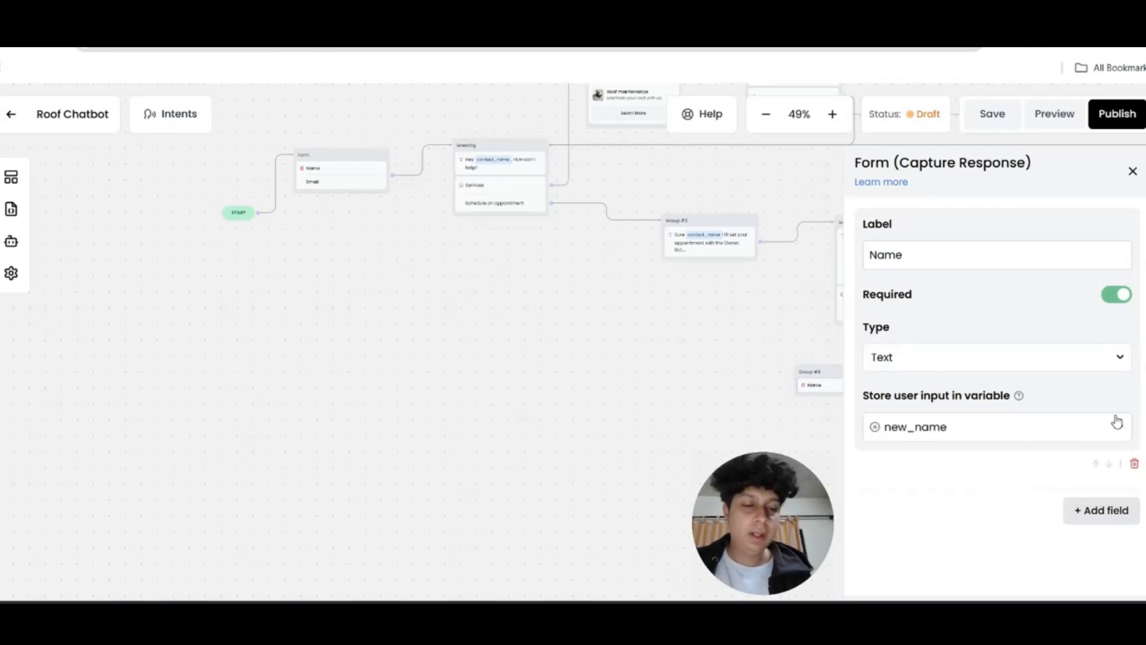
{"action": "left_click", "coordinate": [1132, 173]}
Add a second form field and label the fields New Name and New Email
{"action": "left_click", "coordinate": [824, 385]}
{"action": "left_click", "coordinate": [1102, 510]}
{"action": "left_click", "coordinate": [968, 518]}
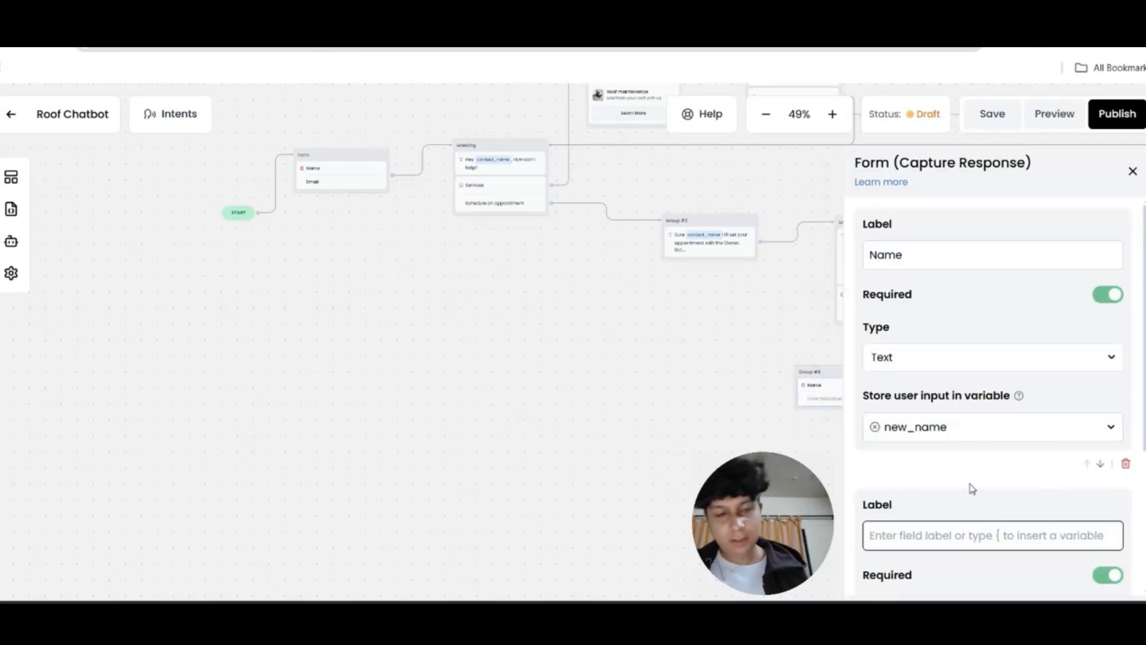
{"action": "type", "text": "Ema"}
{"action": "key", "text": "BackSpace"}
{"action": "key", "text": "BackSpace"}
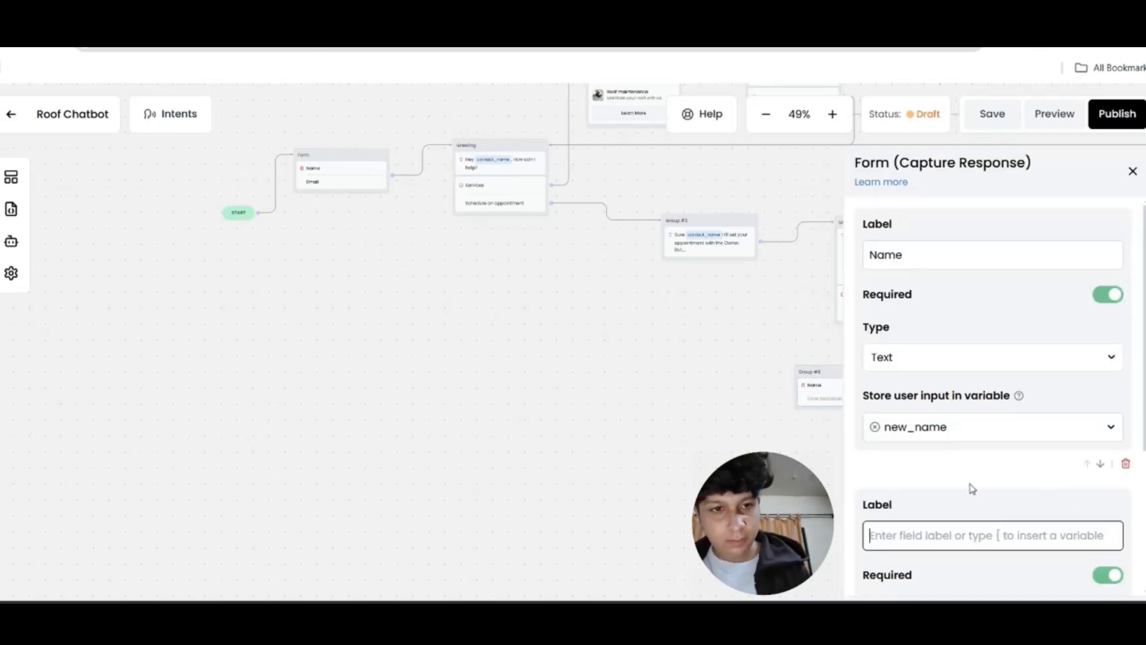
{"action": "left_click", "coordinate": [871, 254]}
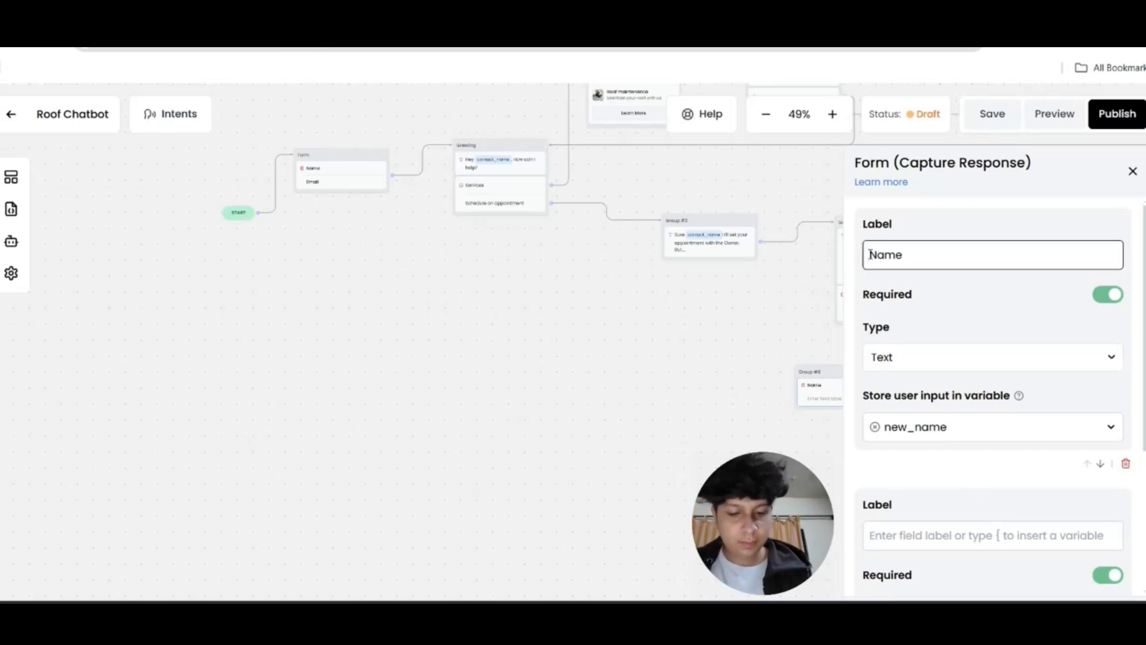
{"action": "type", "text": "New"}
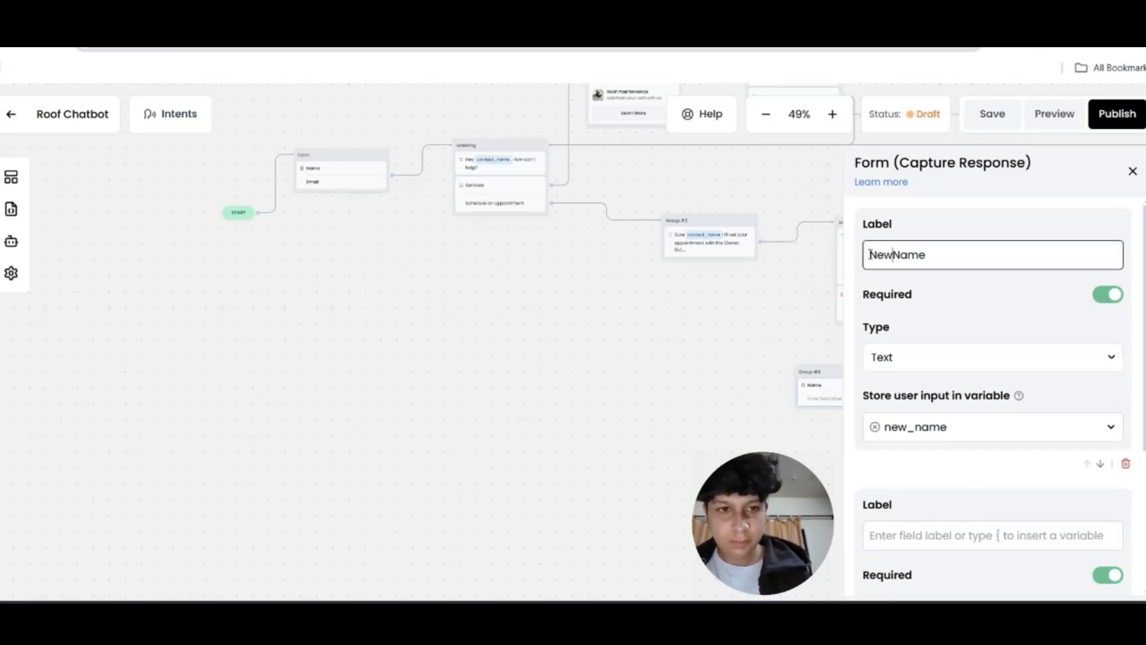
{"action": "left_click", "coordinate": [941, 534]}
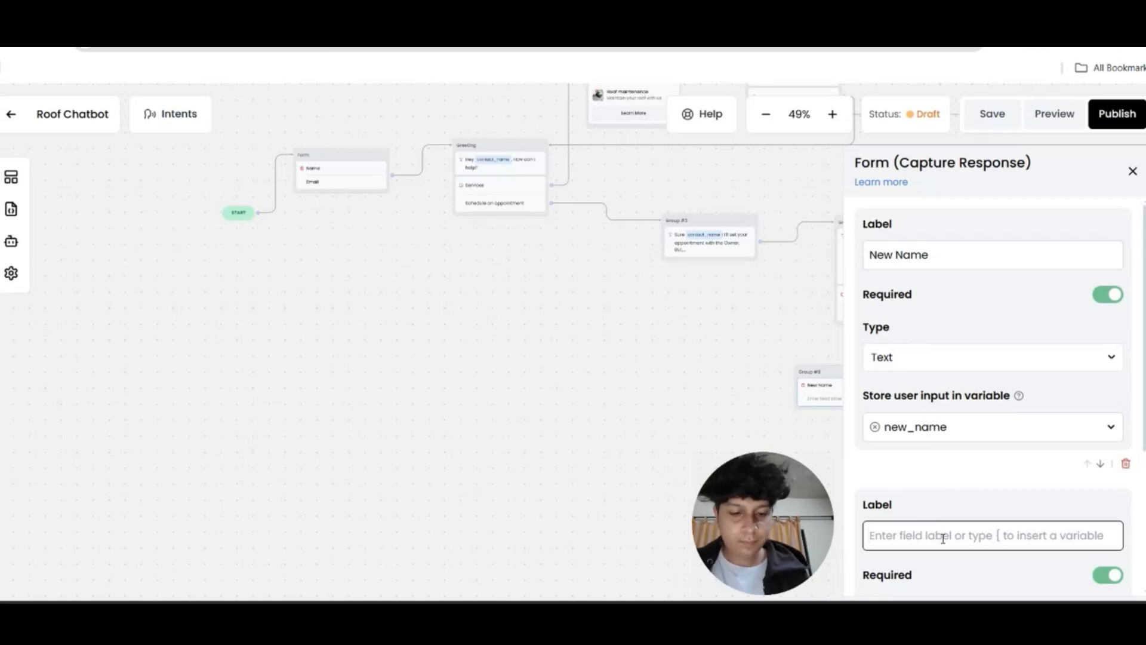
{"action": "type", "text": "New Email"}
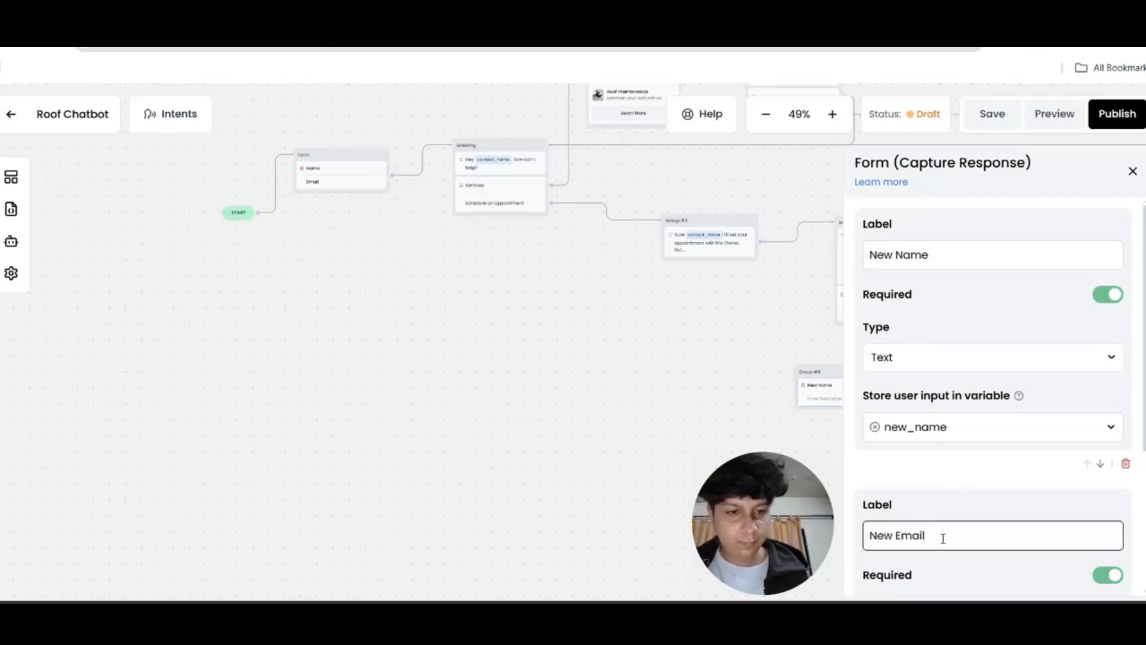
Make the New Email field an Email type stored in a new new_email variable
{"action": "scroll", "coordinate": [943, 537], "scroll_direction": "down", "scroll_amount": 3}
{"action": "left_click", "coordinate": [959, 428]}
{"action": "left_click", "coordinate": [940, 482]}
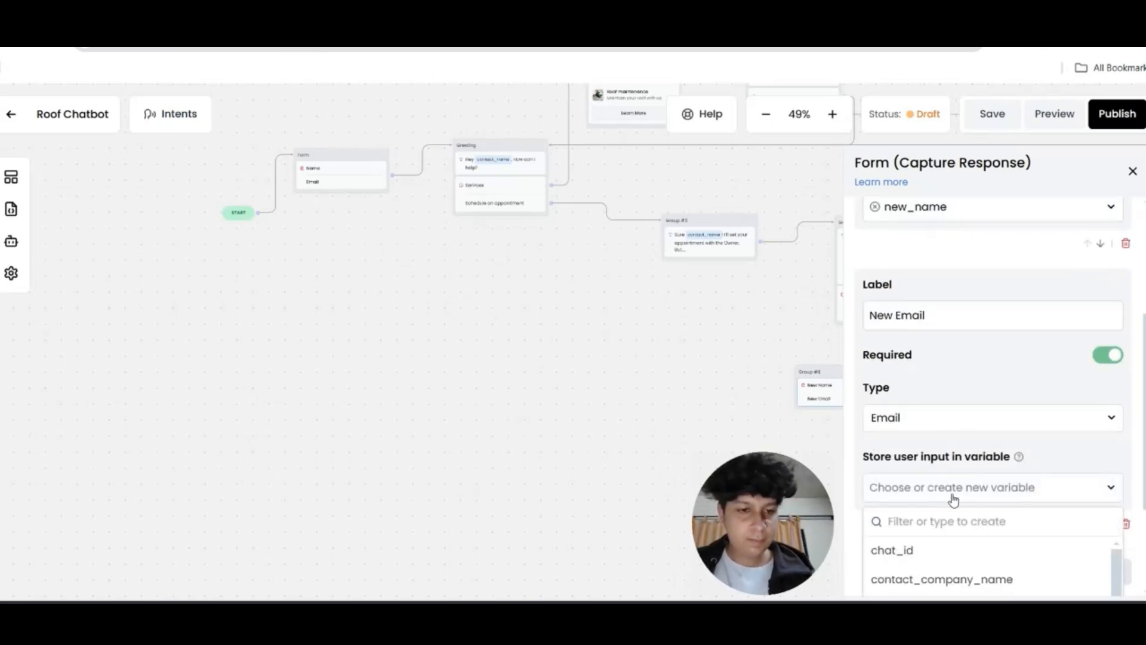
{"action": "left_click", "coordinate": [951, 488]}
{"action": "left_click", "coordinate": [952, 345]}
{"action": "left_click", "coordinate": [942, 492]}
{"action": "type", "text": "ne"}
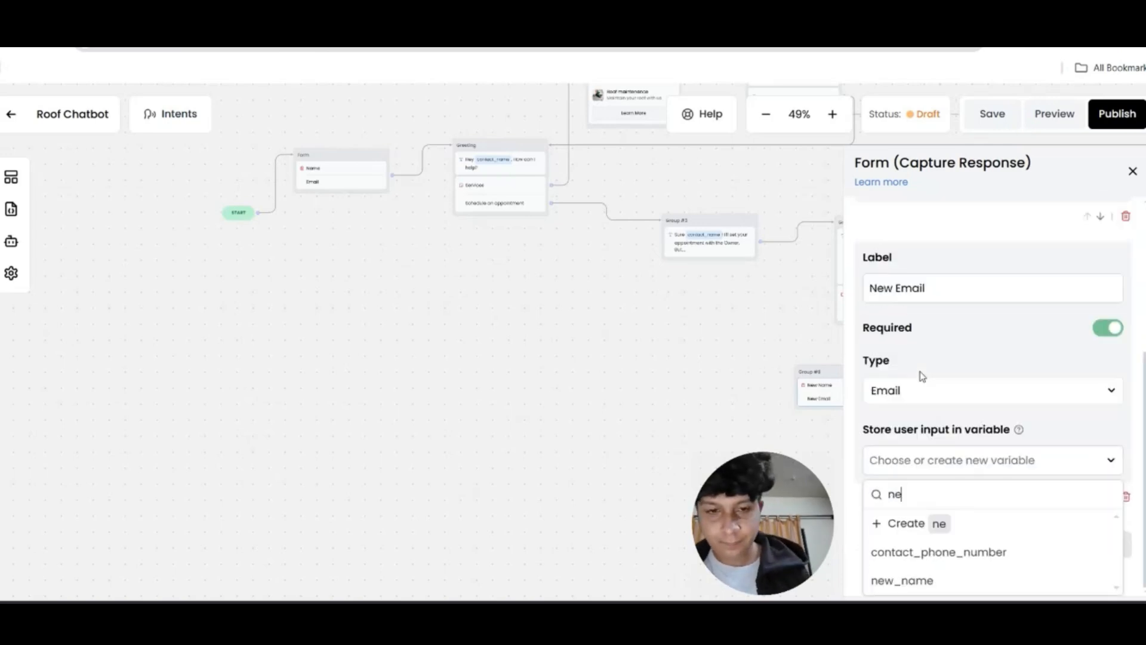
{"action": "type", "text": "w_email"}
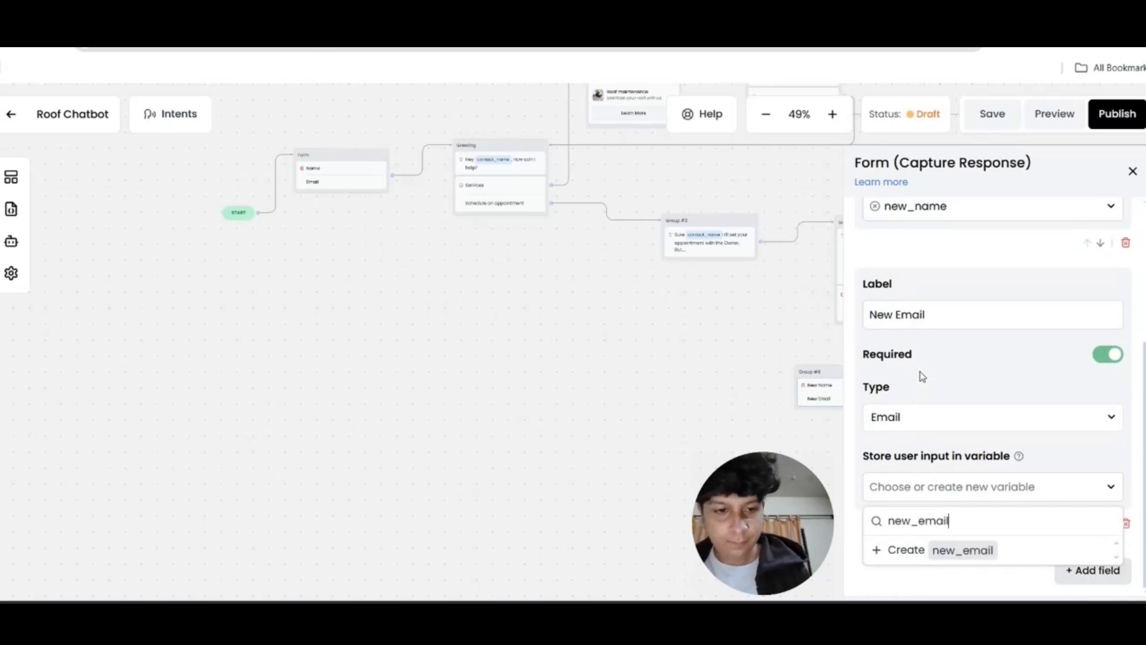
{"action": "left_click", "coordinate": [958, 552]}
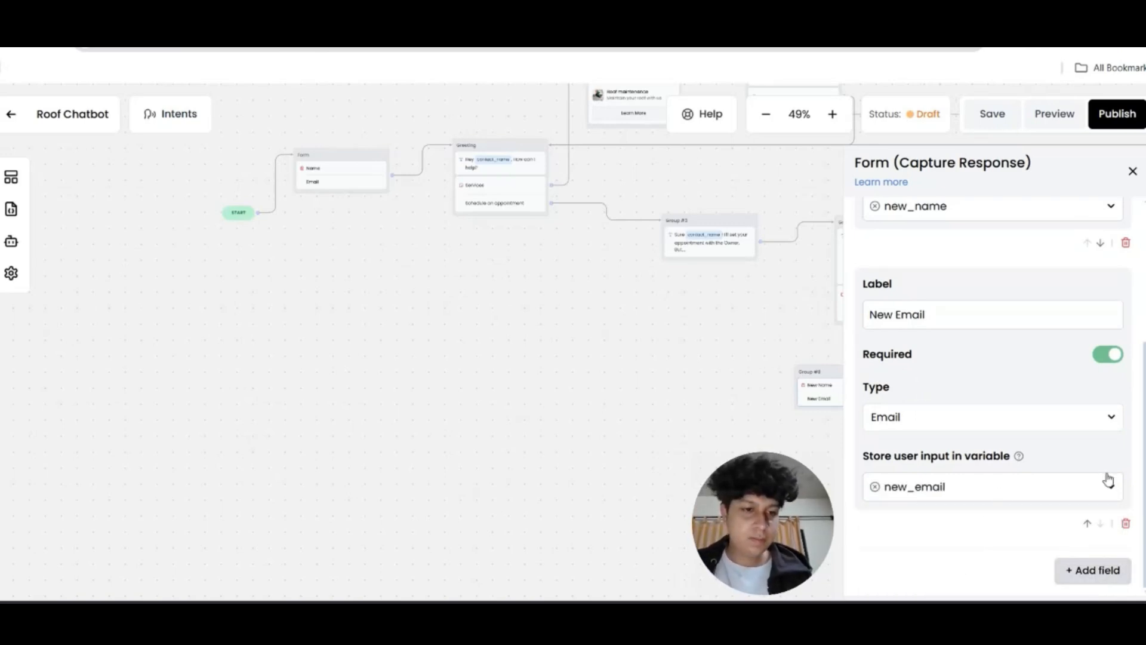
{"action": "left_click", "coordinate": [1132, 171]}
Connect Group #5's No answer to the form and place a new Text block beside it
{"action": "scroll", "coordinate": [857, 356], "scroll_direction": "right", "scroll_amount": 2}
{"action": "left_click_drag", "start_coordinate": [870, 317], "coordinate": [741, 375]}
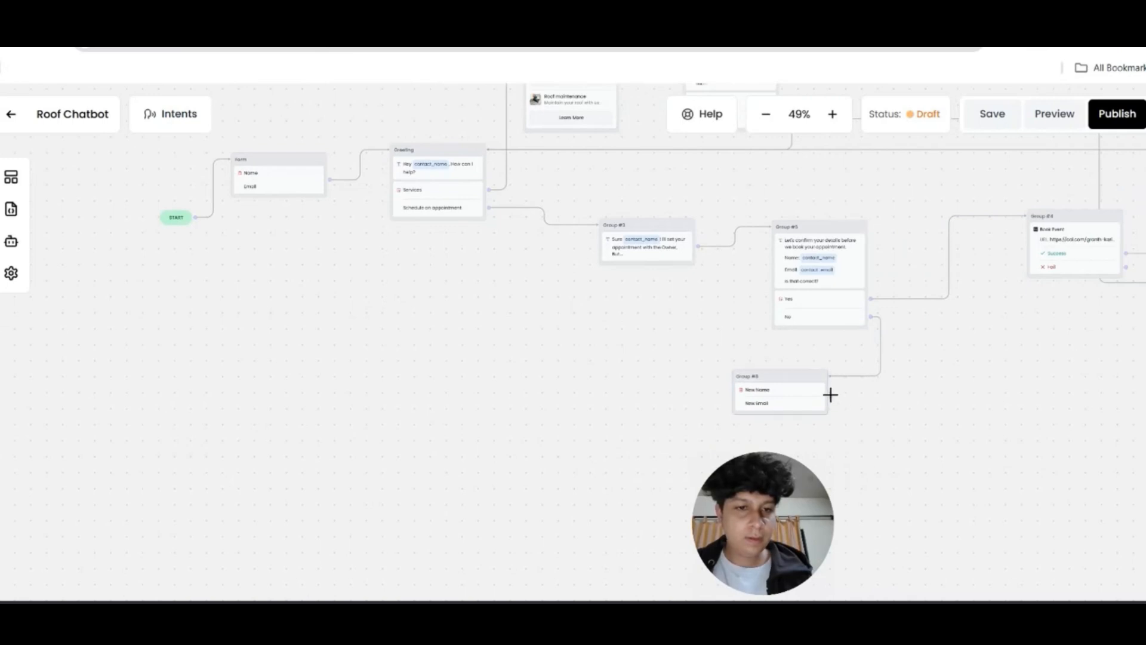
{"action": "left_click_drag", "start_coordinate": [830, 395], "coordinate": [955, 409]}
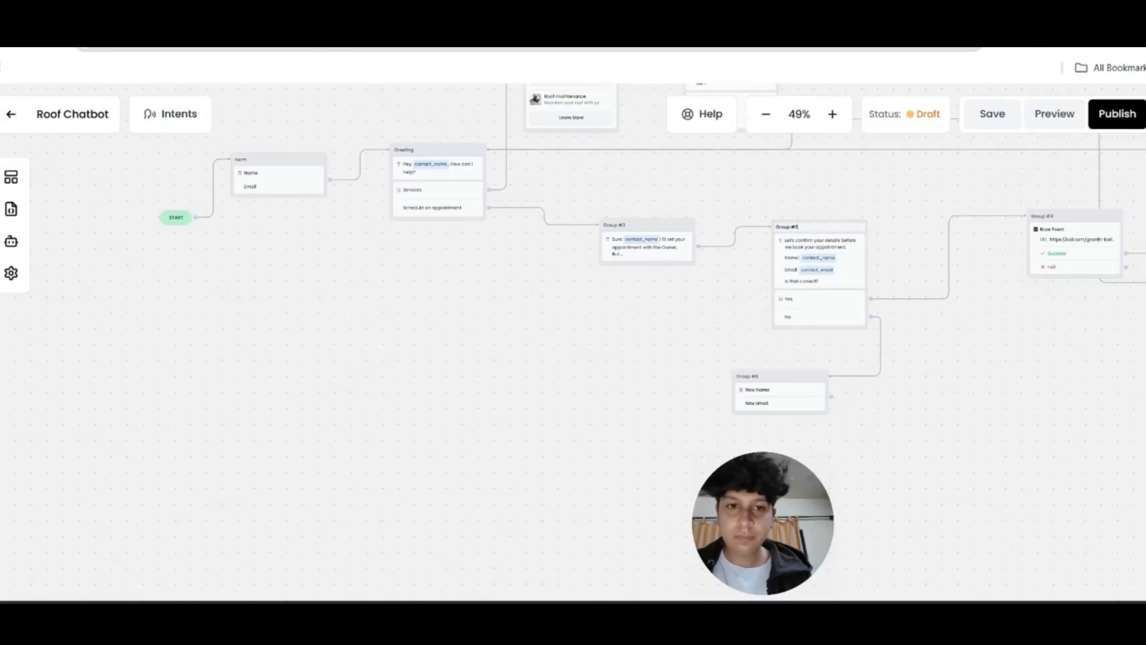
{"action": "left_click", "coordinate": [11, 177]}
{"action": "left_click_drag", "start_coordinate": [75, 249], "coordinate": [959, 343]}
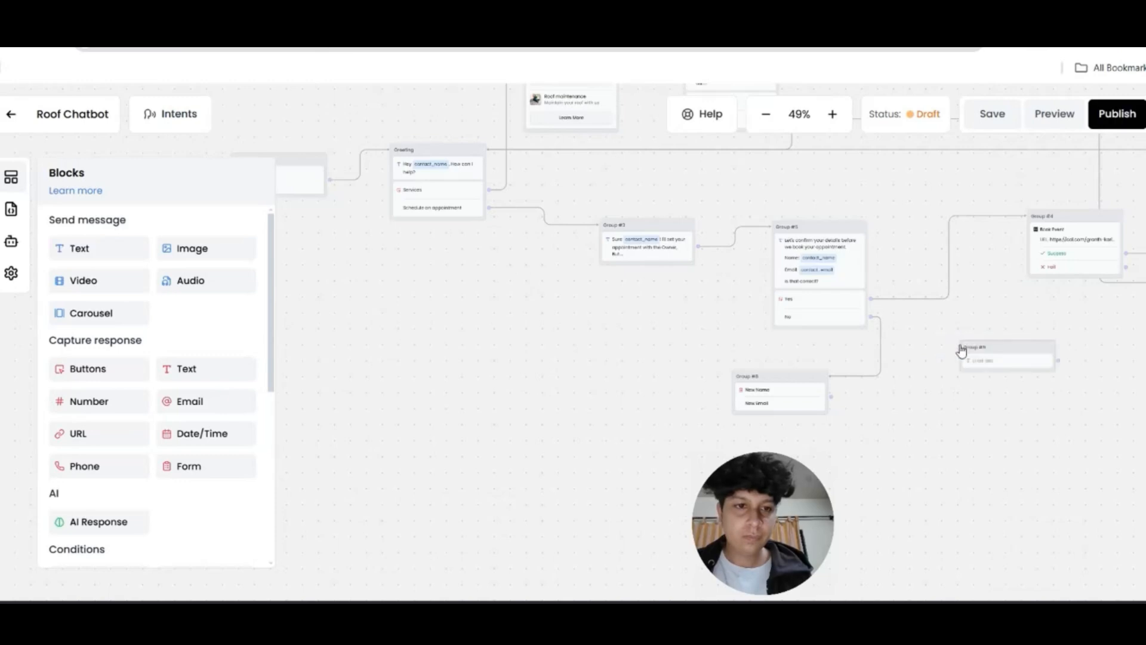
Copy Group #5's confirmation message into the new text block
{"action": "left_click", "coordinate": [973, 361]}
{"action": "left_click", "coordinate": [807, 258]}
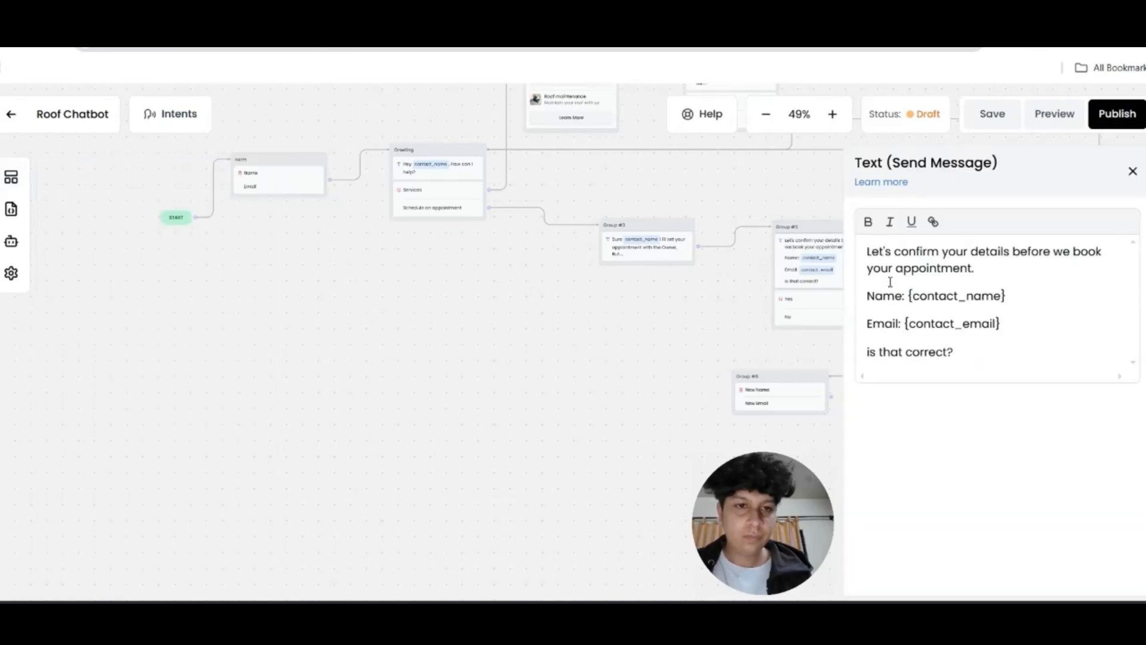
{"action": "left_click_drag", "start_coordinate": [962, 359], "coordinate": [830, 244]}
{"action": "key", "text": "ctrl+c"}
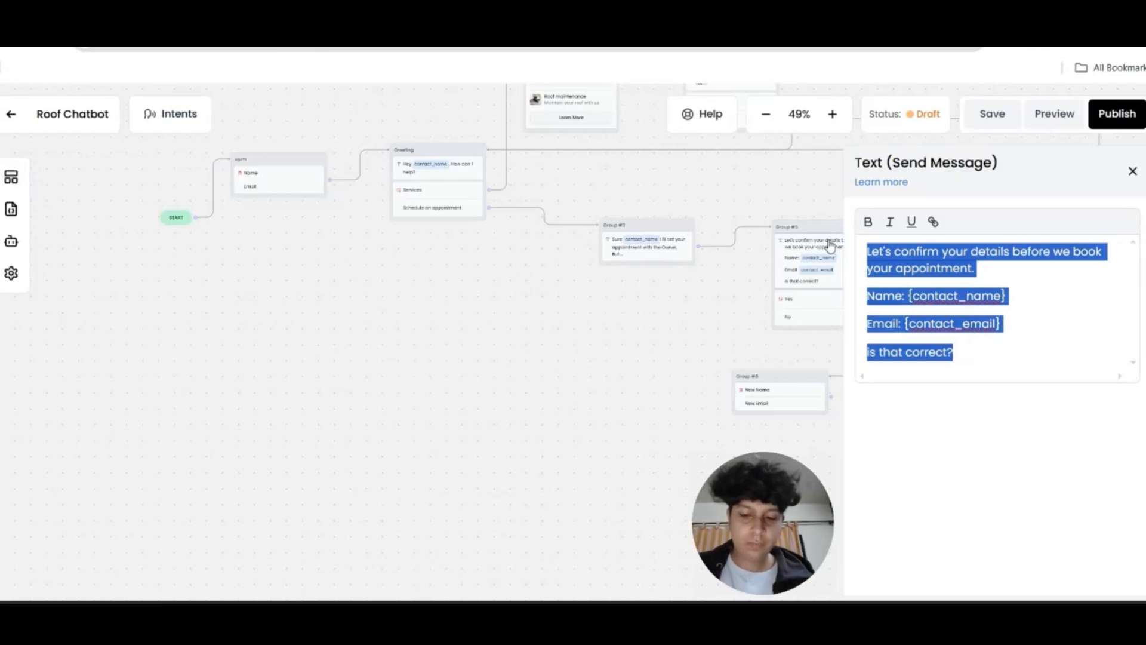
{"action": "left_click", "coordinate": [1133, 172]}
{"action": "left_click", "coordinate": [997, 371]}
{"action": "key", "text": "ctrl+v"}
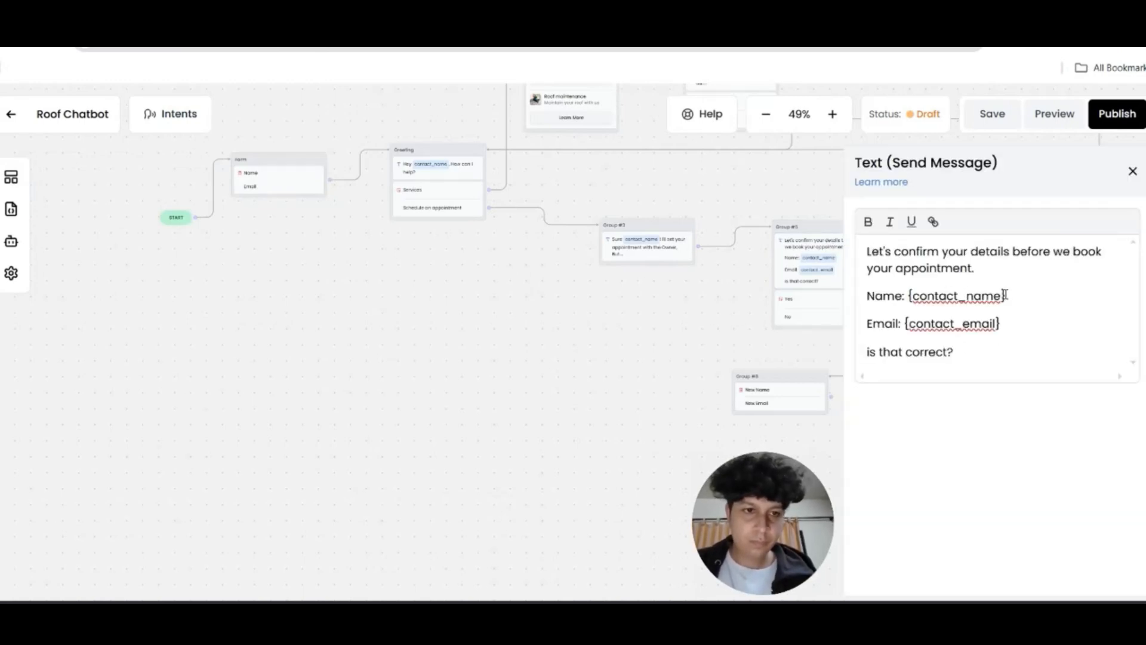
Replace {contact_name} and {contact_email} with {new_name} and {new_email} in the copied message
{"action": "left_click_drag", "start_coordinate": [1006, 295], "coordinate": [908, 297]}
{"action": "key", "text": "BackSpace"}
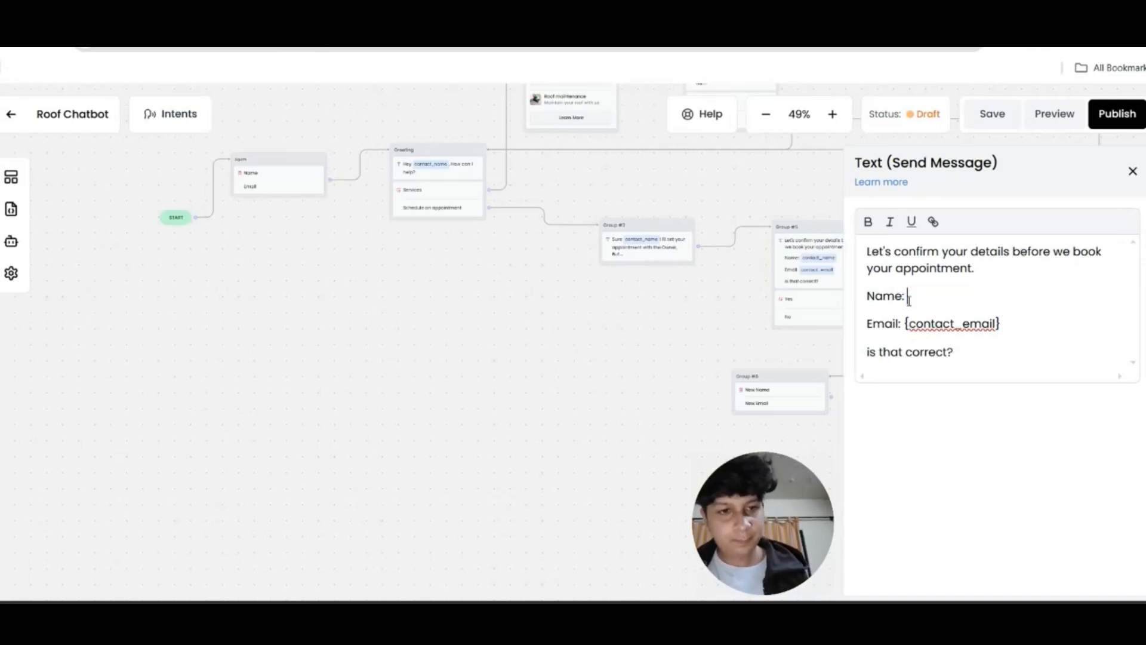
{"action": "type", "text": "{"}
{"action": "scroll", "coordinate": [974, 370], "scroll_direction": "down", "scroll_amount": 5}
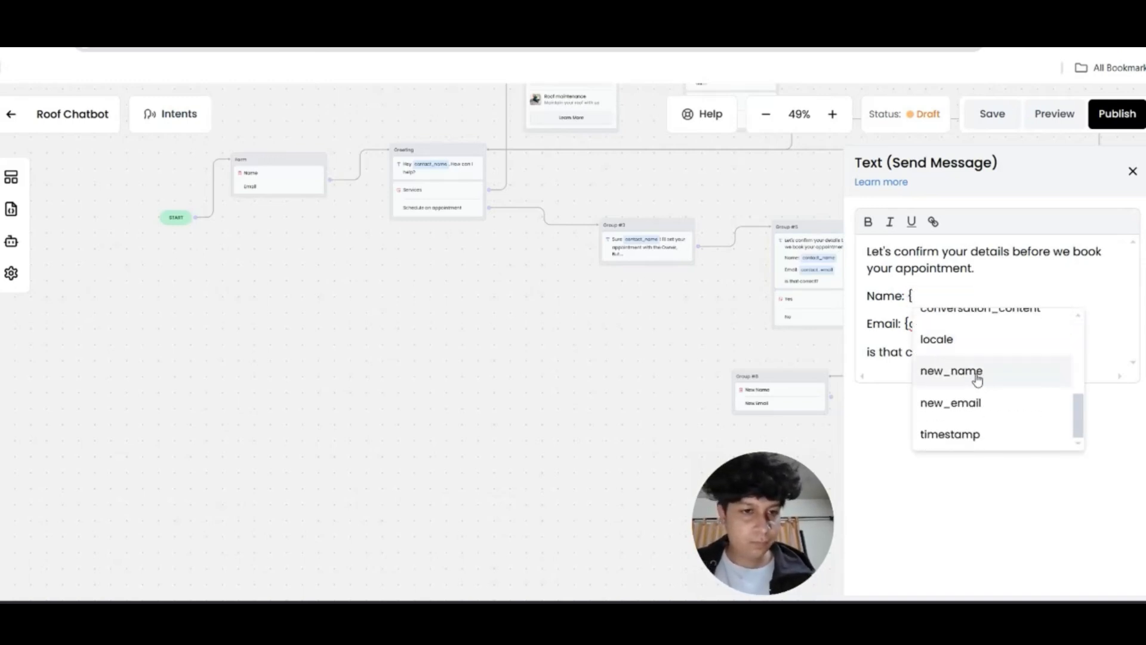
{"action": "left_click", "coordinate": [974, 371]}
{"action": "left_click_drag", "start_coordinate": [1006, 323], "coordinate": [913, 326]}
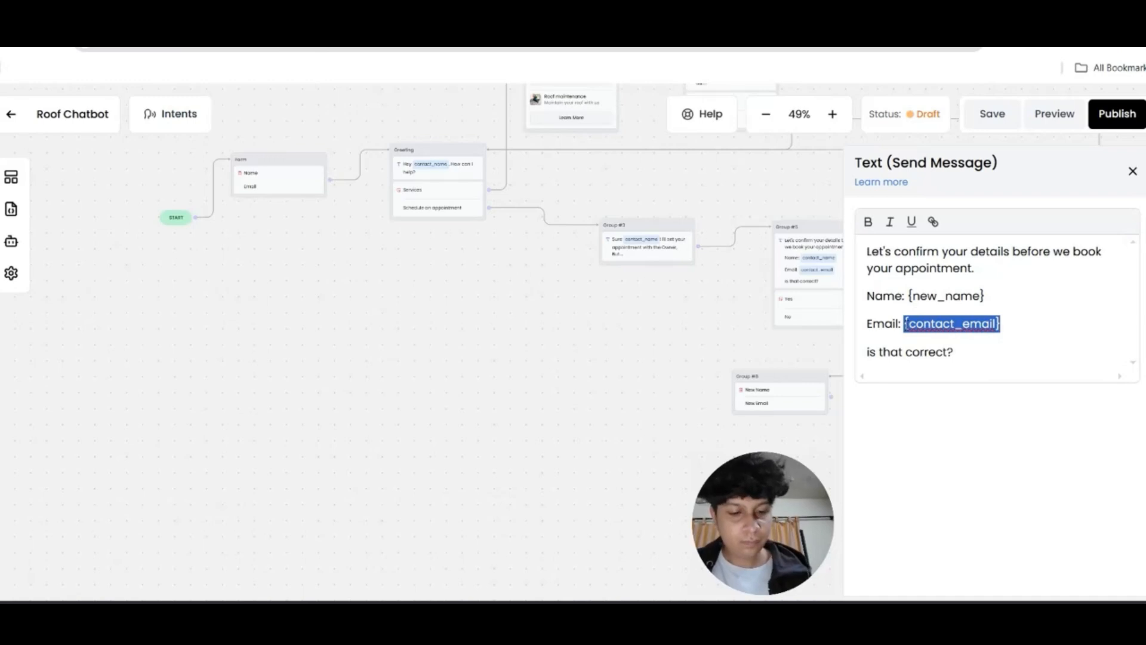
{"action": "key", "text": "BackSpace"}
{"action": "type", "text": "{"}
{"action": "left_click", "coordinate": [929, 430]}
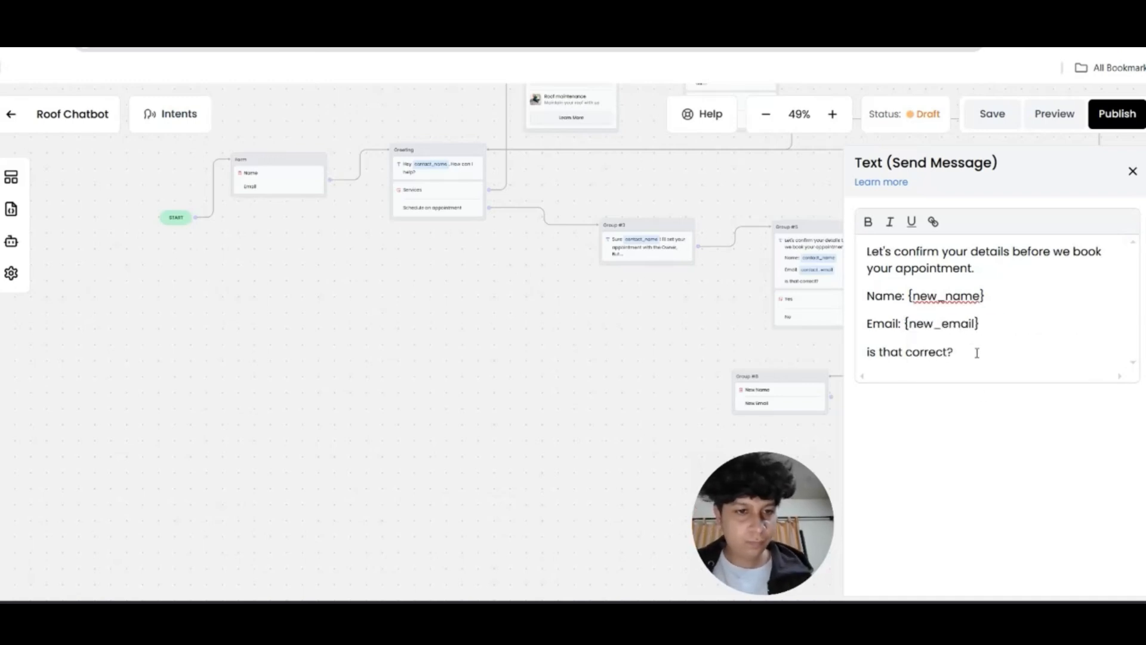
{"action": "left_click", "coordinate": [1133, 173]}
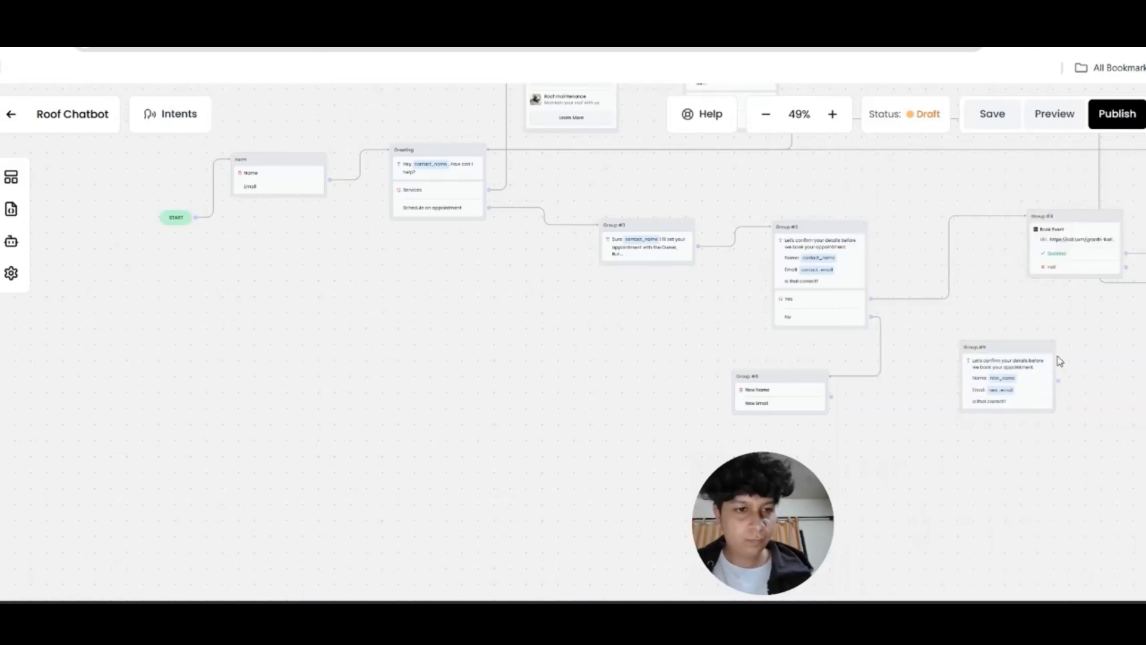
Move the re-confirm group beside the form and connect the form to it
{"action": "left_click_drag", "start_coordinate": [962, 359], "coordinate": [917, 377]}
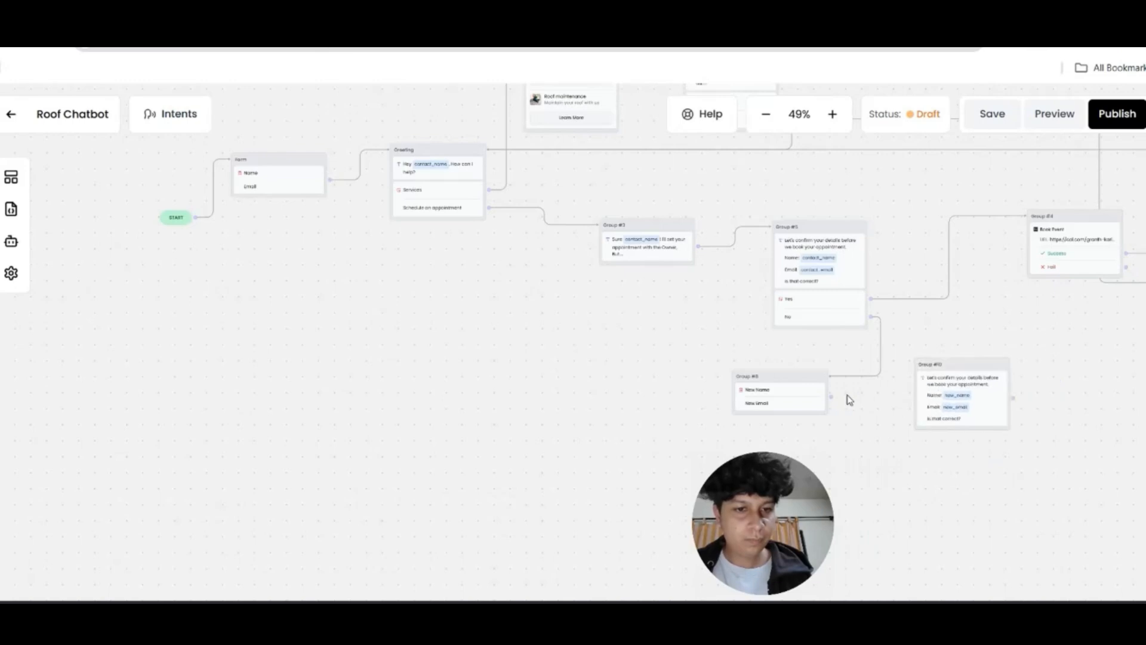
{"action": "left_click_drag", "start_coordinate": [832, 397], "coordinate": [922, 371]}
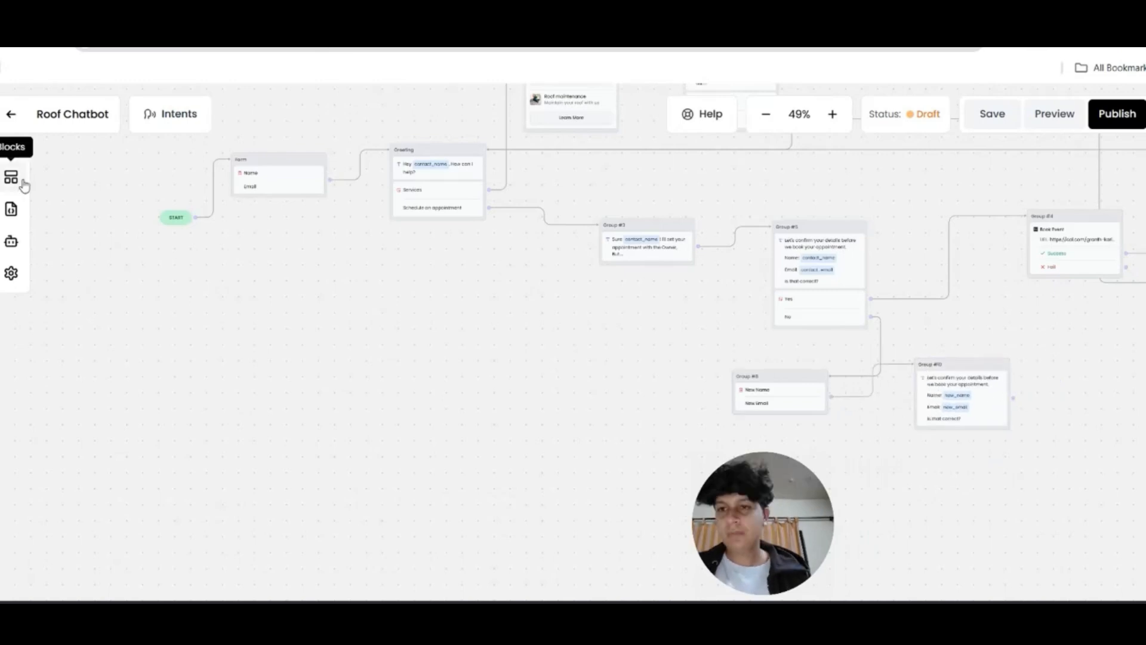
{"action": "left_click", "coordinate": [24, 185]}
Add a buttons block with Yes and No answers to Group #10
{"action": "left_click_drag", "start_coordinate": [104, 373], "coordinate": [977, 438]}
{"action": "left_click", "coordinate": [948, 253]}
{"action": "type", "text": "Yes"}
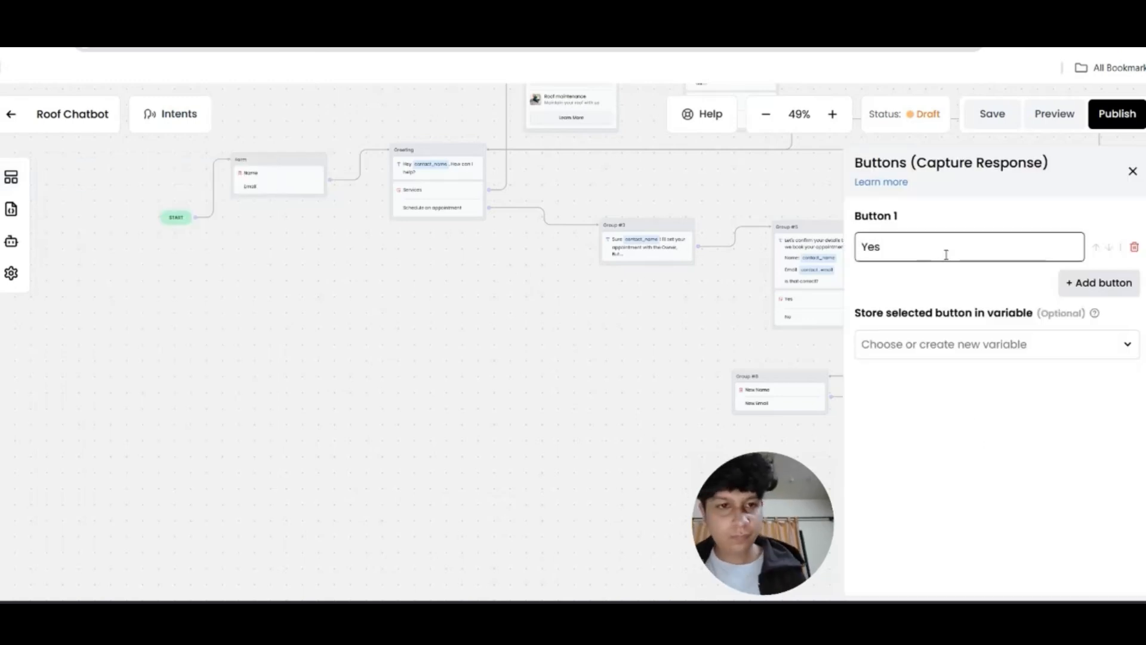
{"action": "key", "text": "Return"}
{"action": "type", "text": "No"}
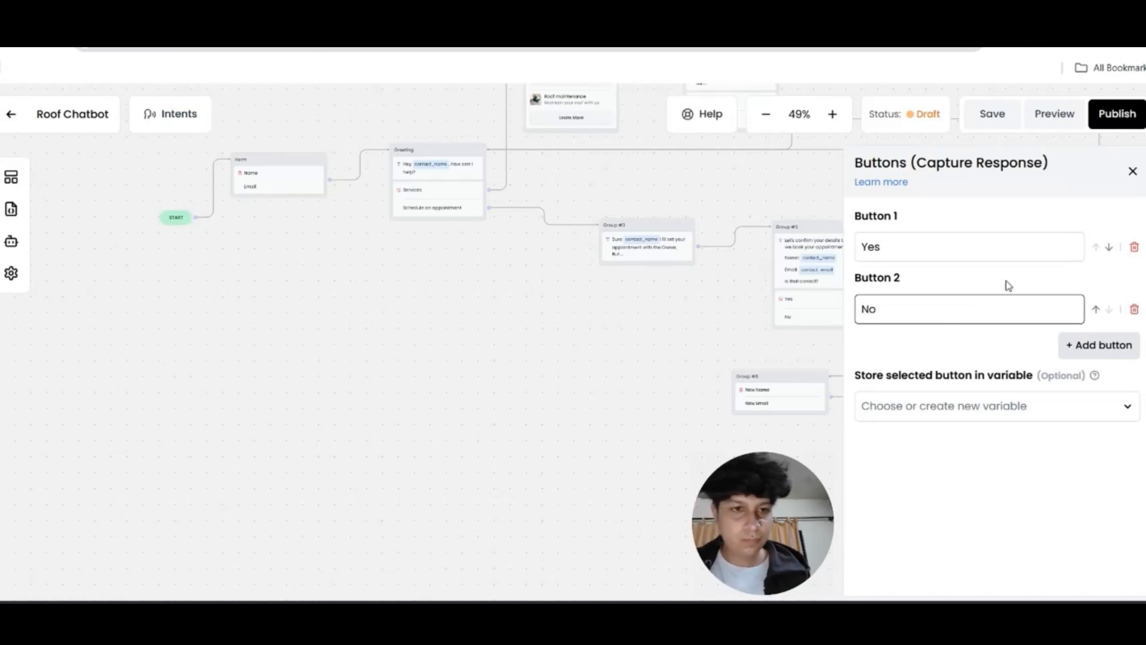
{"action": "left_click", "coordinate": [1132, 172]}
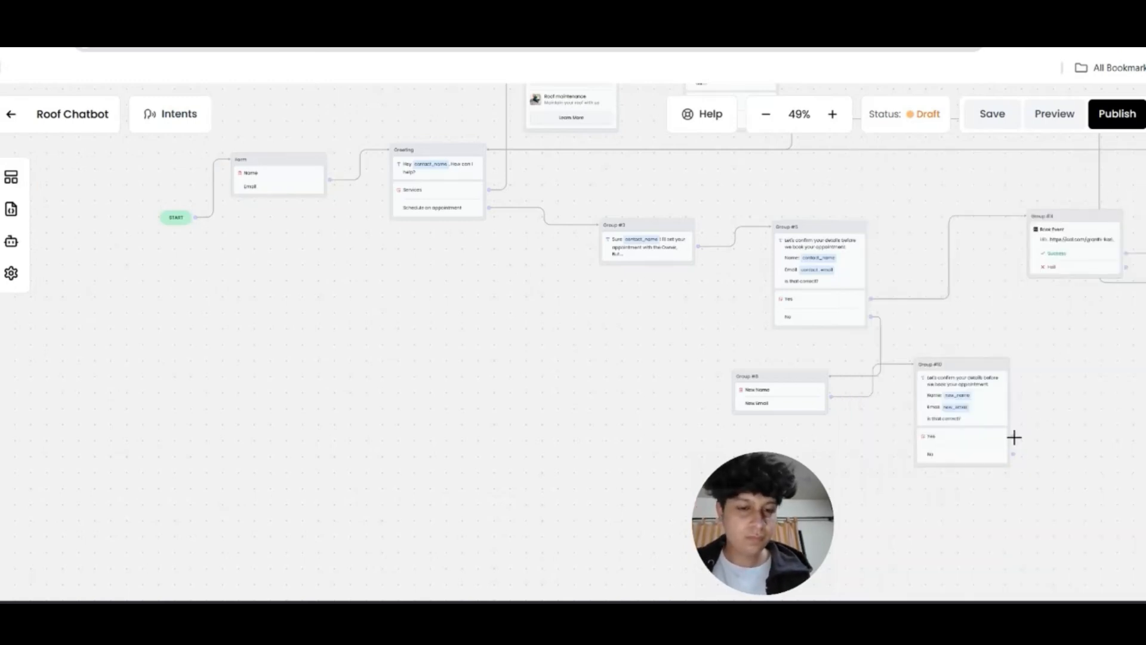
Connect Yes to the booking group and No back to the Group #8 form
{"action": "left_click_drag", "start_coordinate": [1012, 435], "coordinate": [1026, 215]}
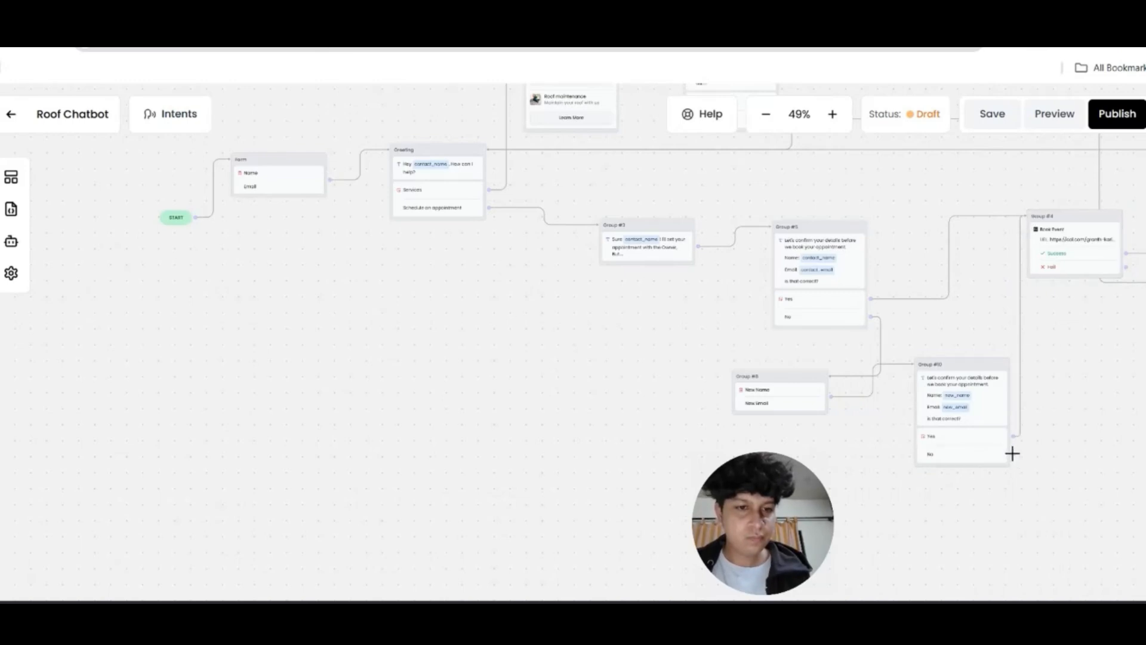
{"action": "left_click_drag", "start_coordinate": [1012, 453], "coordinate": [783, 411]}
{"action": "left_click_drag", "start_coordinate": [1092, 344], "coordinate": [1145, 323]}
{"action": "left_click_drag", "start_coordinate": [677, 318], "coordinate": [738, 331]}
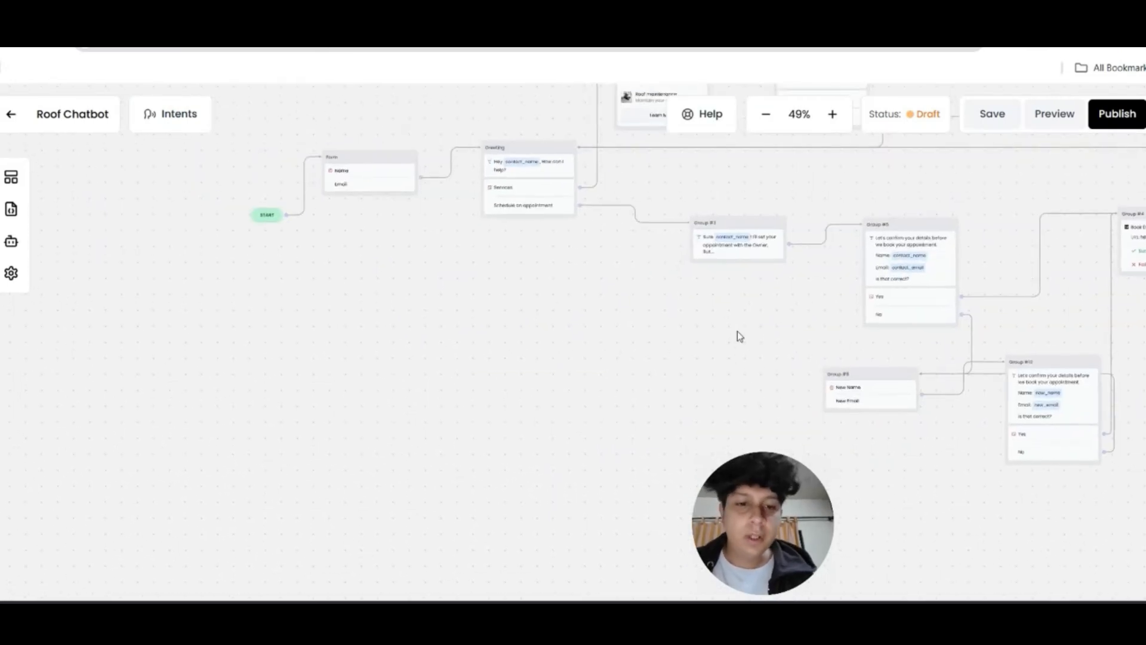
{"action": "left_click", "coordinate": [1055, 114]}
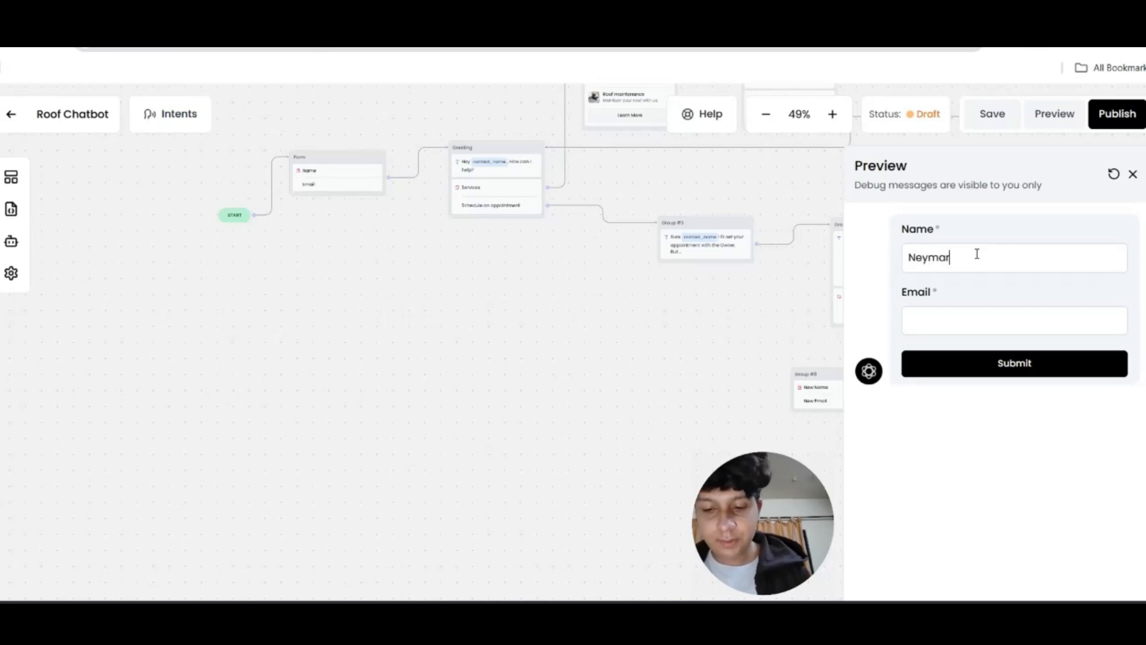
Enter a test email address and submit the preview's name and email form
{"action": "left_click", "coordinate": [984, 312]}
{"action": "type", "text": "Ney@email.com"}
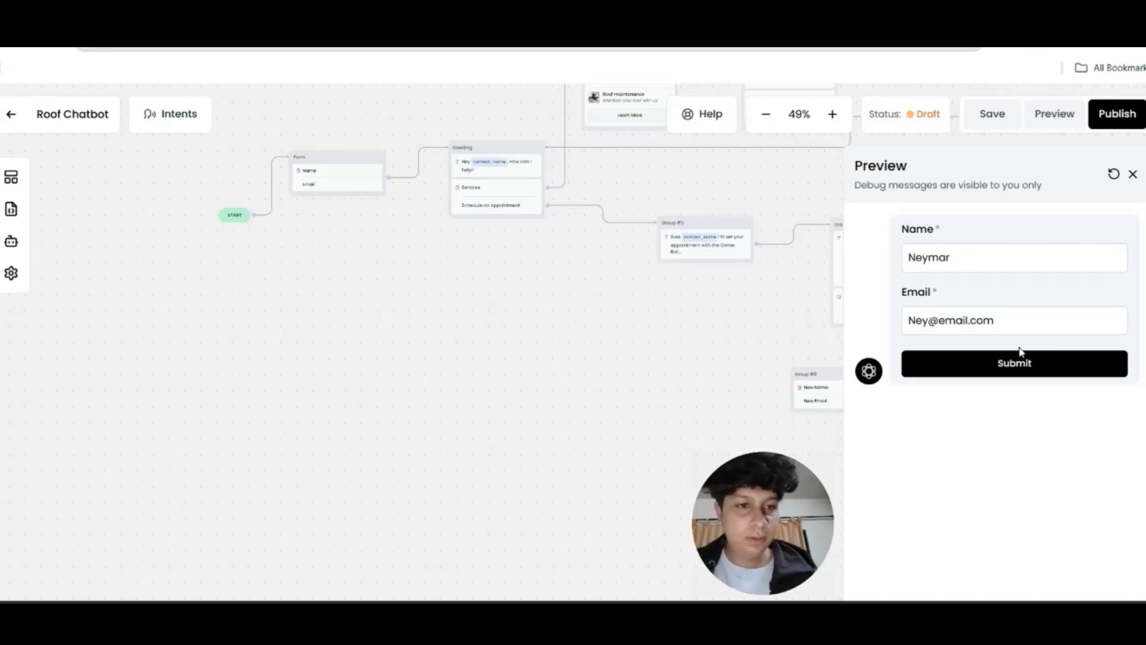
{"action": "left_click", "coordinate": [1020, 354]}
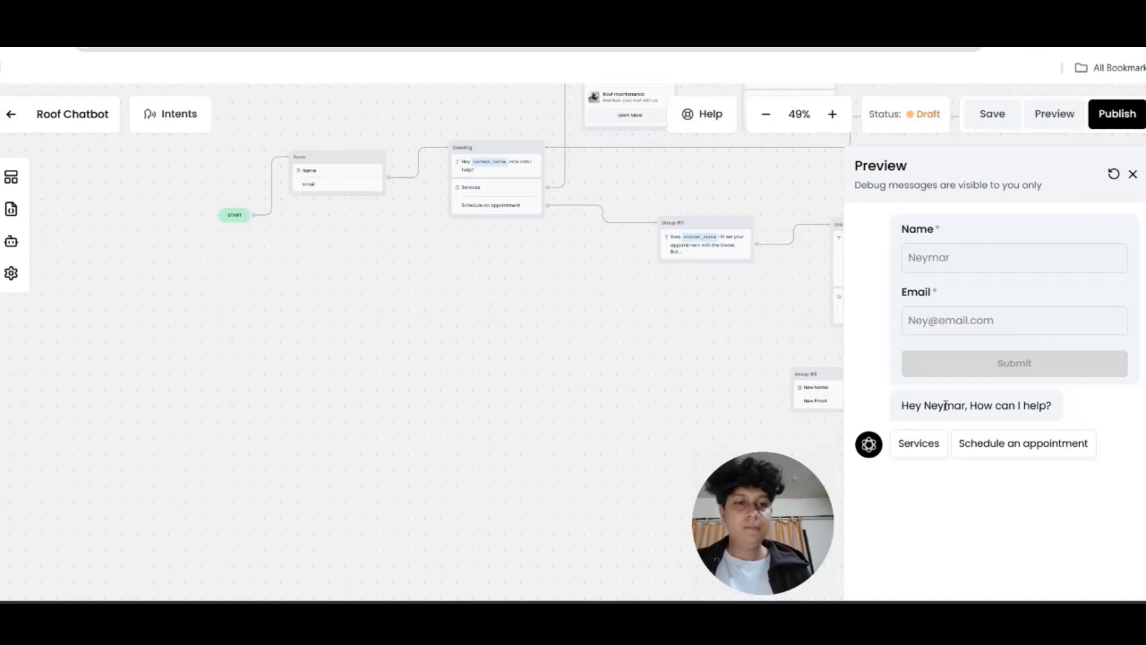
Browse Services cards to Roof maintenance's Learn More, then answer Yes and choose to schedule an appointment
{"action": "left_click", "coordinate": [924, 449]}
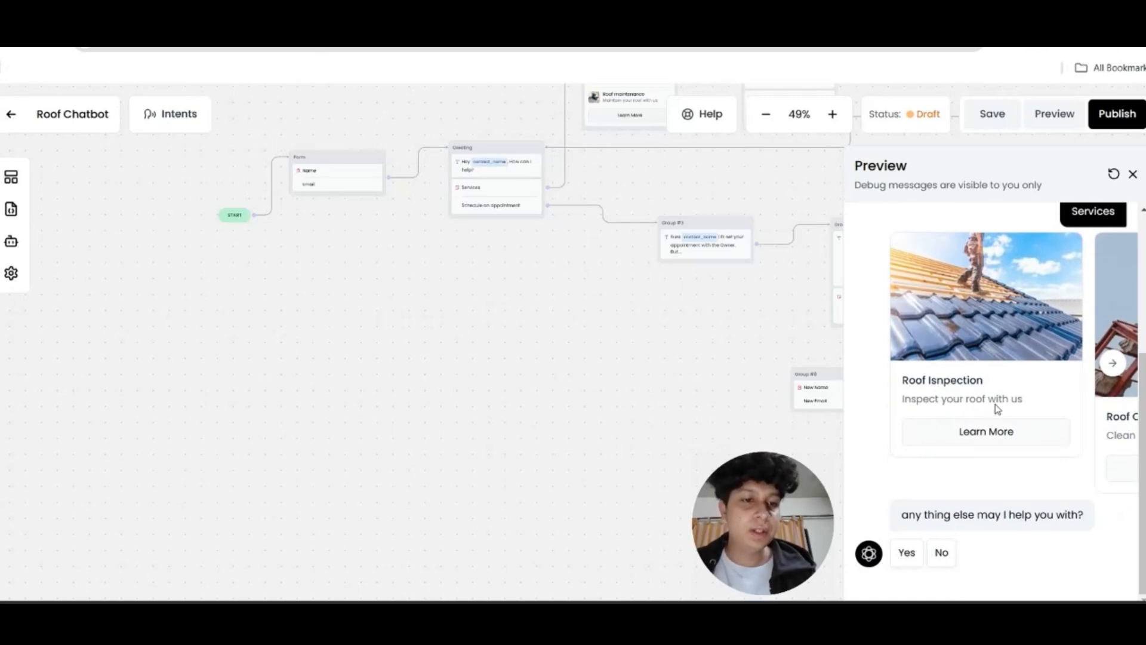
{"action": "left_click", "coordinate": [1113, 362]}
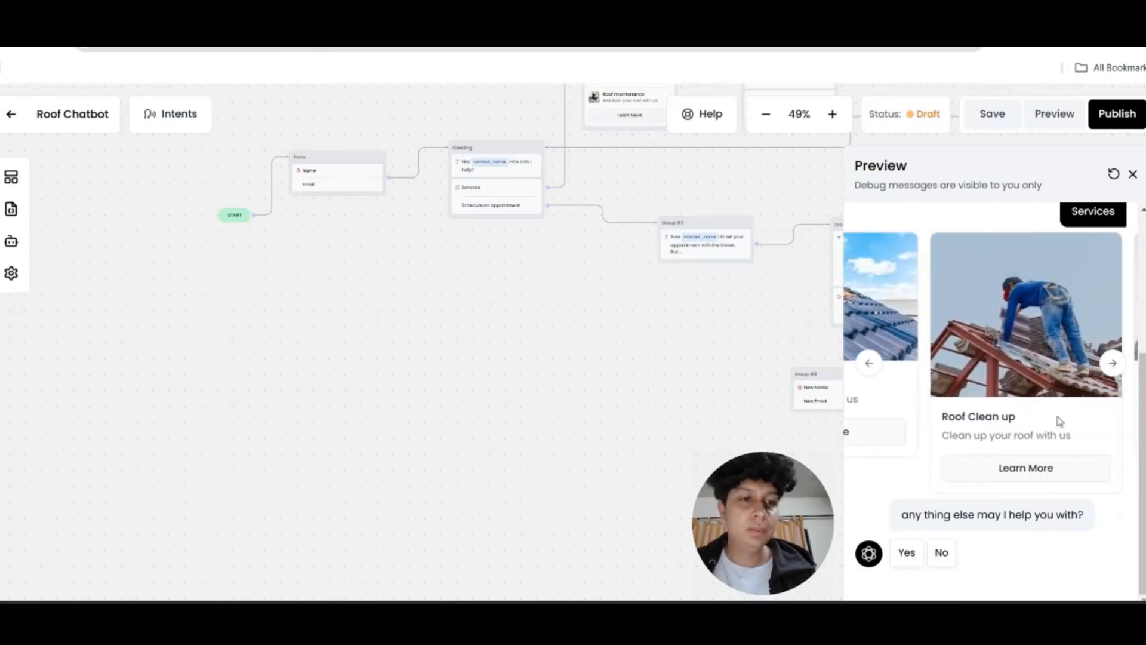
{"action": "left_click", "coordinate": [1112, 365]}
{"action": "left_click", "coordinate": [986, 434]}
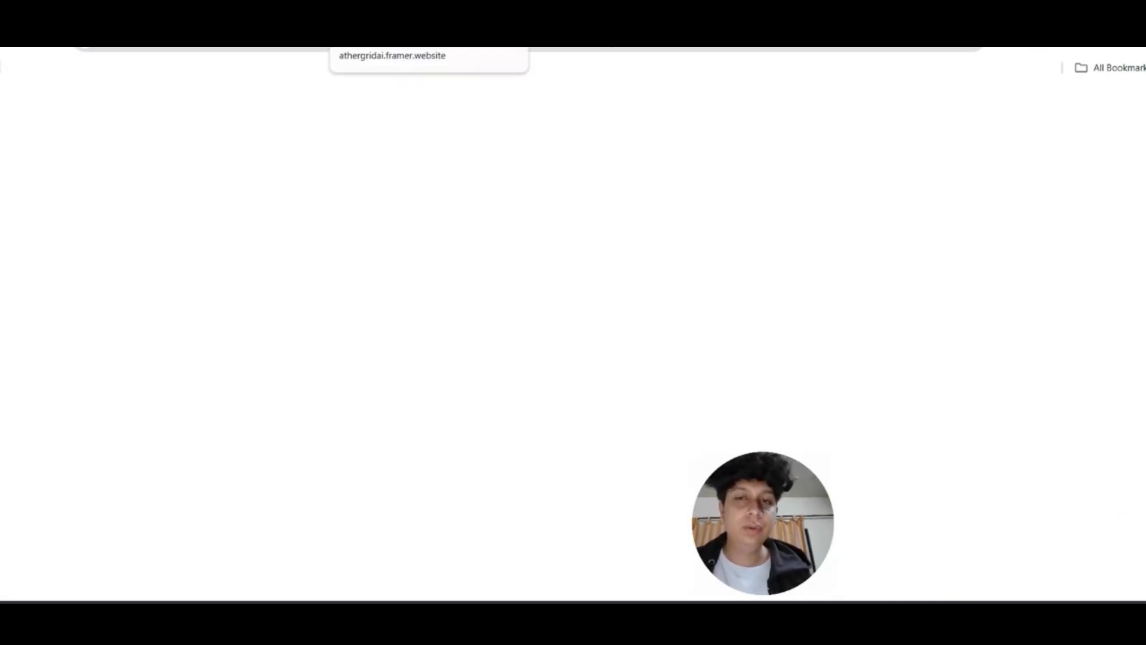
{"action": "key", "text": "ctrl+w"}
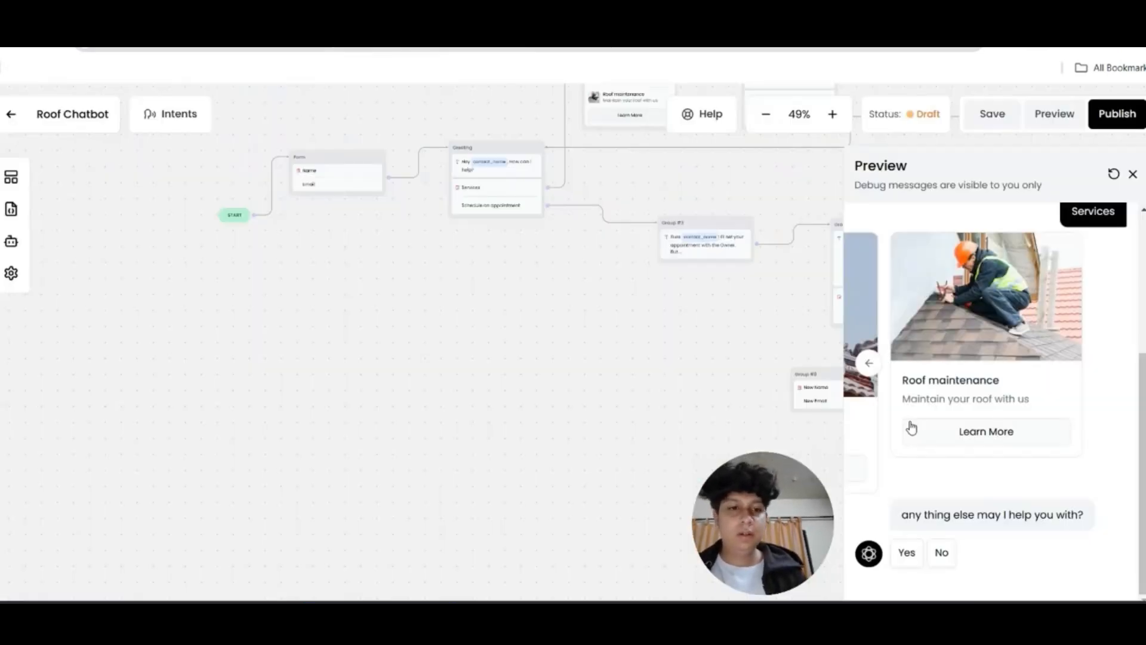
{"action": "left_click", "coordinate": [907, 552]}
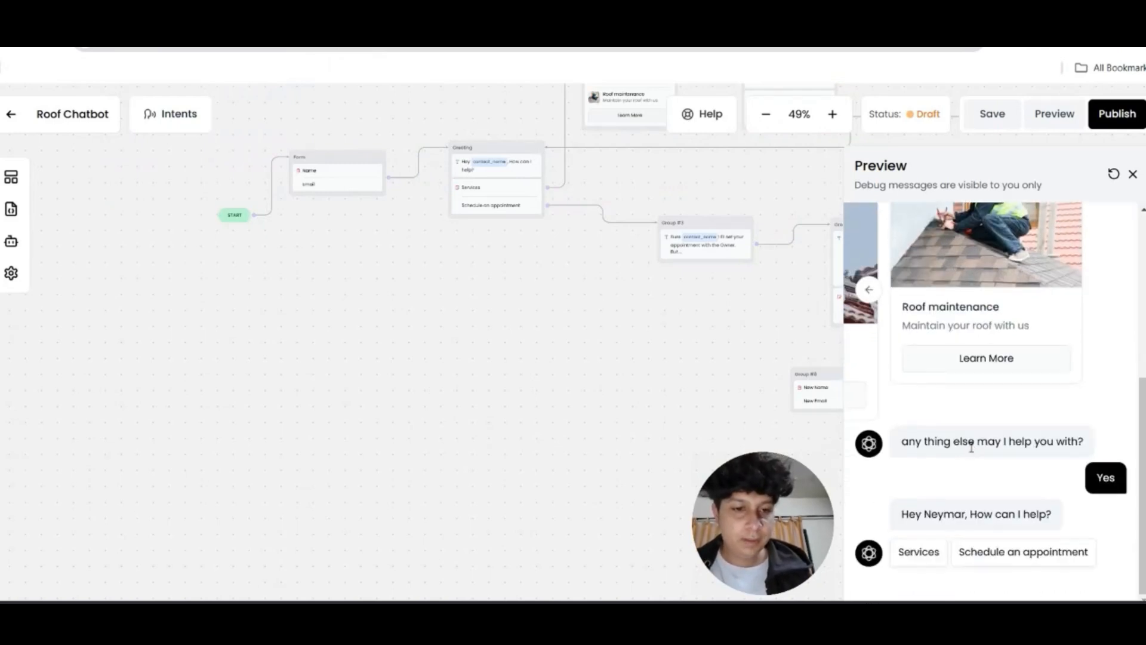
{"action": "left_click", "coordinate": [984, 564]}
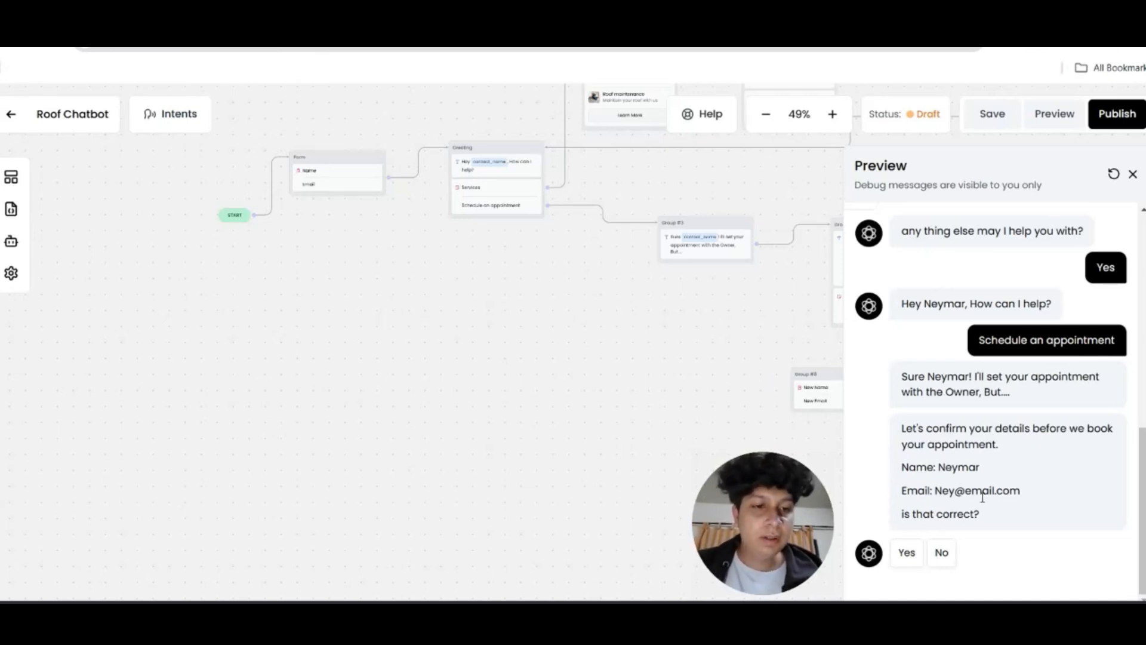
Confirm the details and book the 1:30pm slot on Wed 11
{"action": "left_click", "coordinate": [907, 552]}
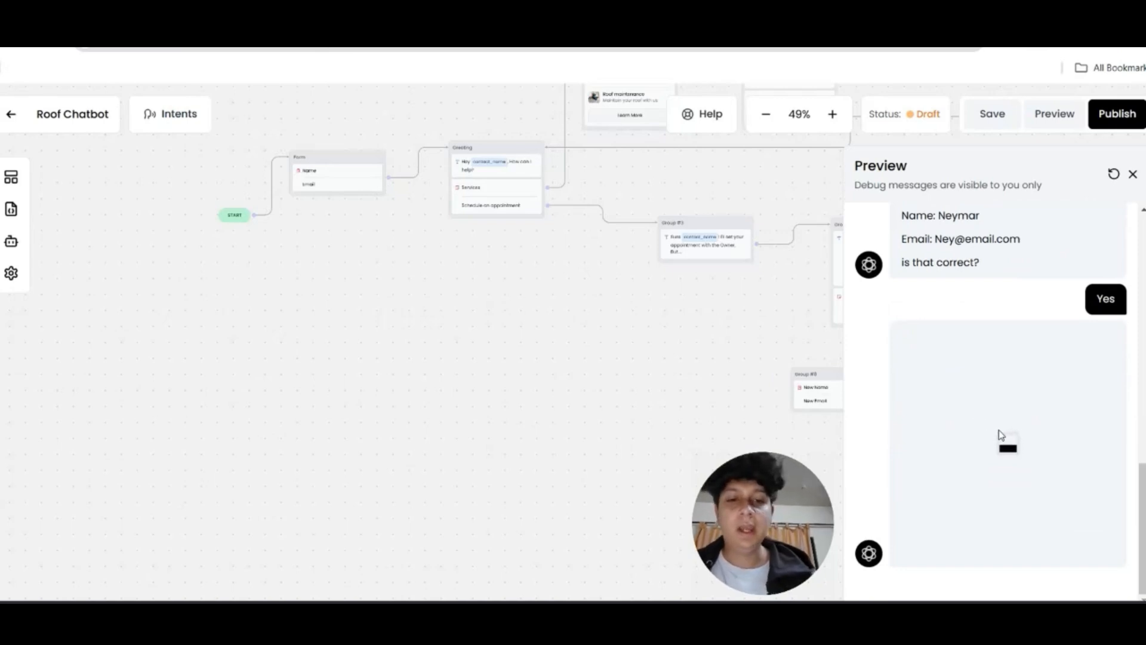
{"action": "scroll", "coordinate": [999, 433], "scroll_direction": "down", "scroll_amount": 4}
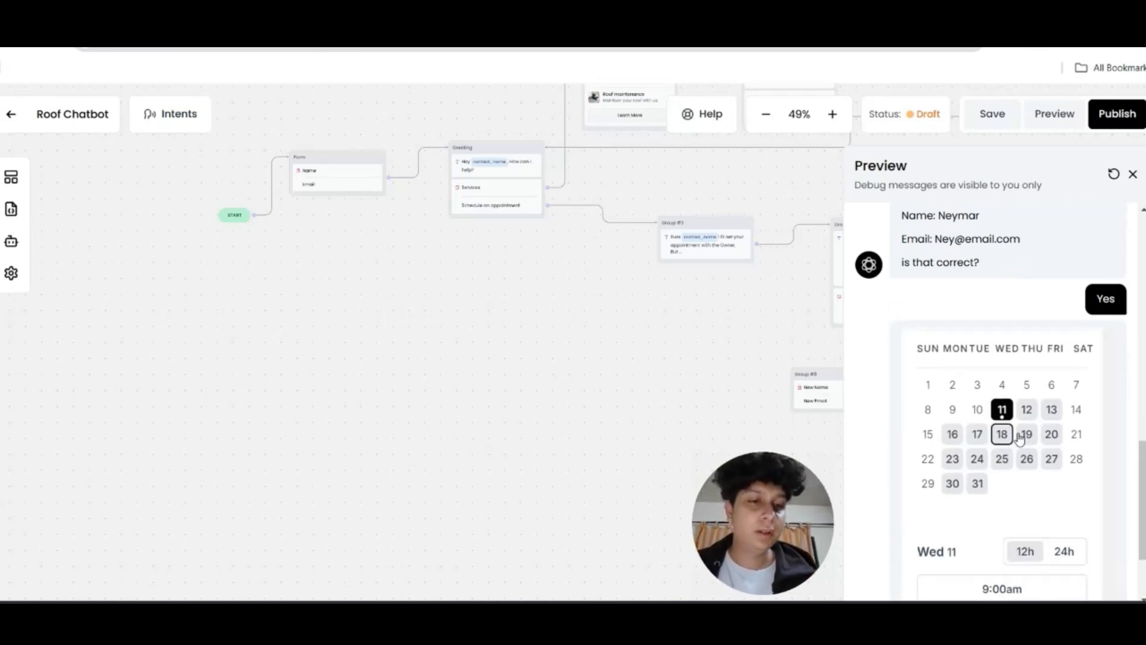
{"action": "scroll", "coordinate": [1005, 440], "scroll_direction": "down", "scroll_amount": 8}
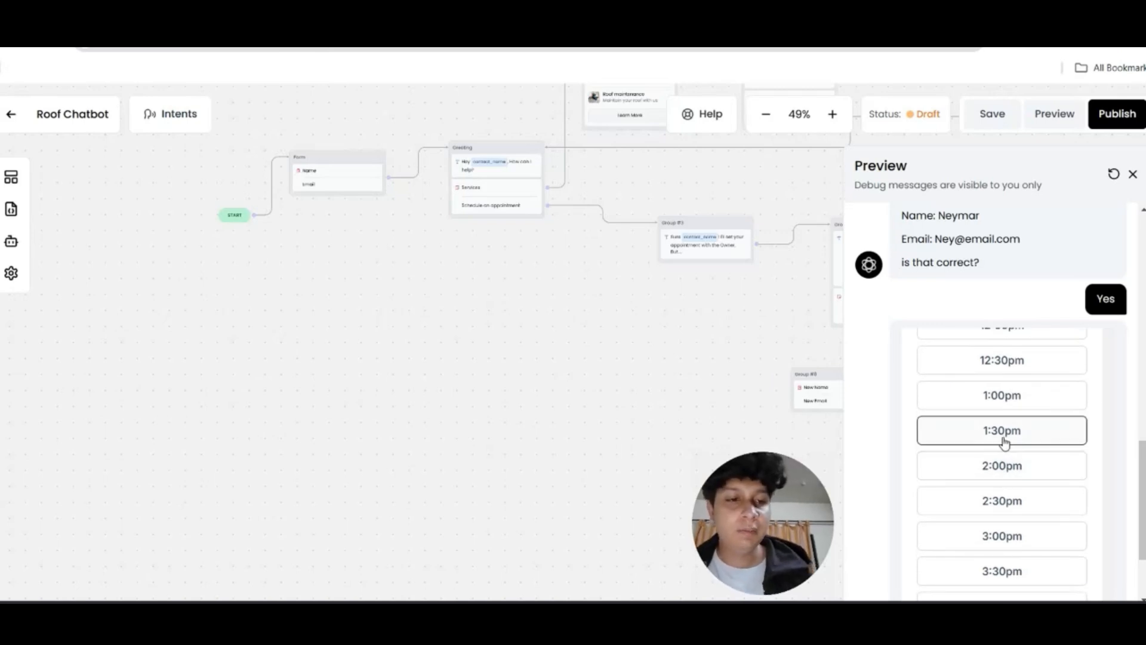
{"action": "left_click", "coordinate": [1005, 442]}
{"action": "scroll", "coordinate": [1001, 453], "scroll_direction": "down", "scroll_amount": 5}
{"action": "left_click", "coordinate": [1058, 530]}
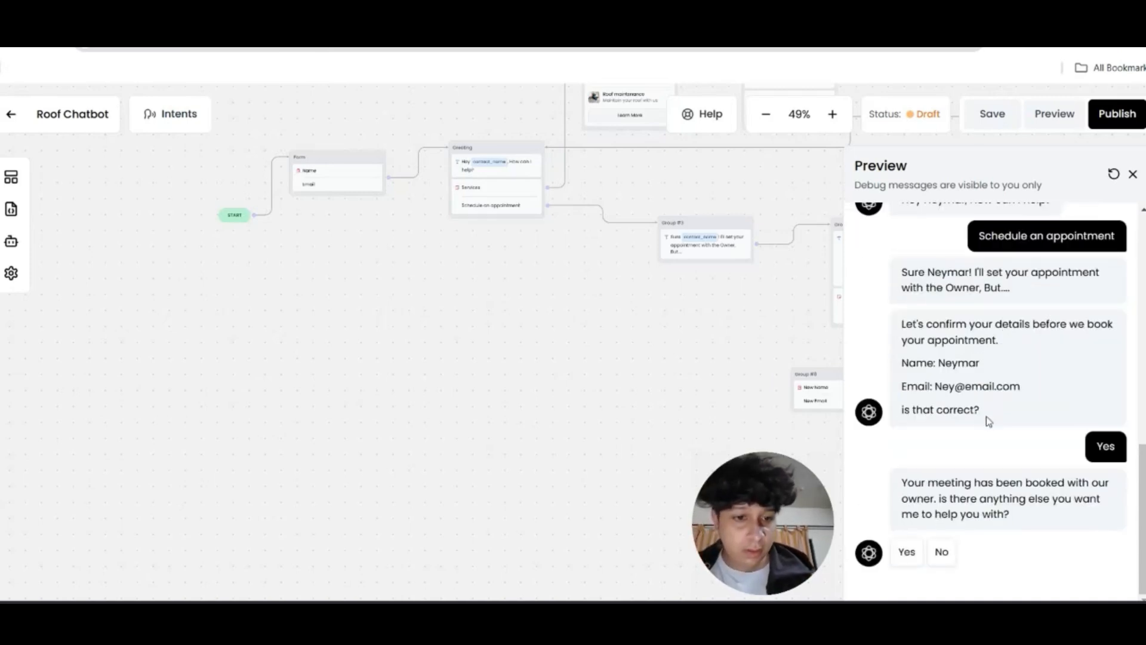
Decline further help to end the chat, then view Cal.com's bookings list
{"action": "left_click", "coordinate": [940, 554]}
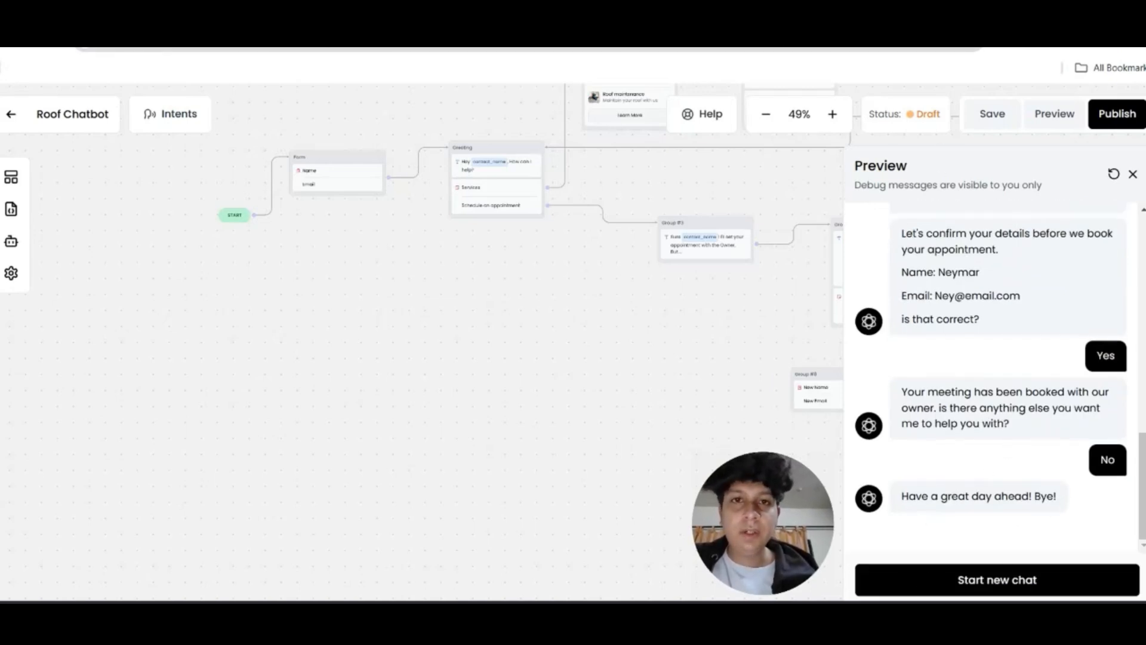
{"action": "left_click", "coordinate": [526, 18]}
{"action": "left_click", "coordinate": [96, 172]}
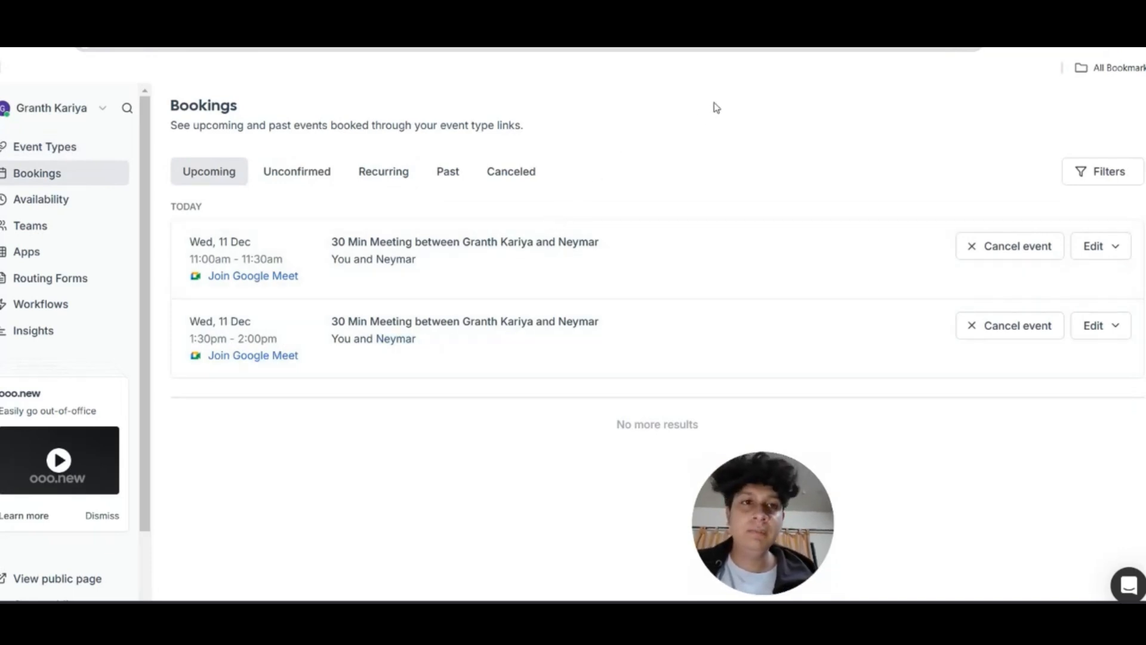
Check the 1:30pm meeting in Google Calendar on 11 December, then return to the Chatling flow editor
{"action": "key", "text": "ctrl+Tab"}
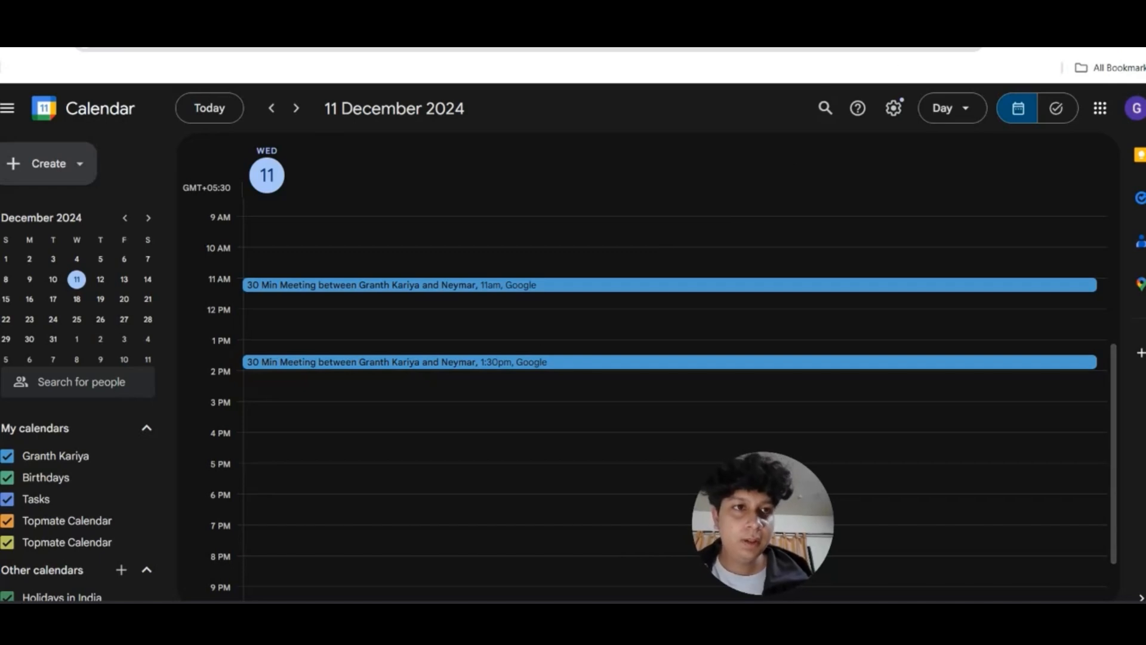
{"action": "key", "text": "ctrl+Tab"}
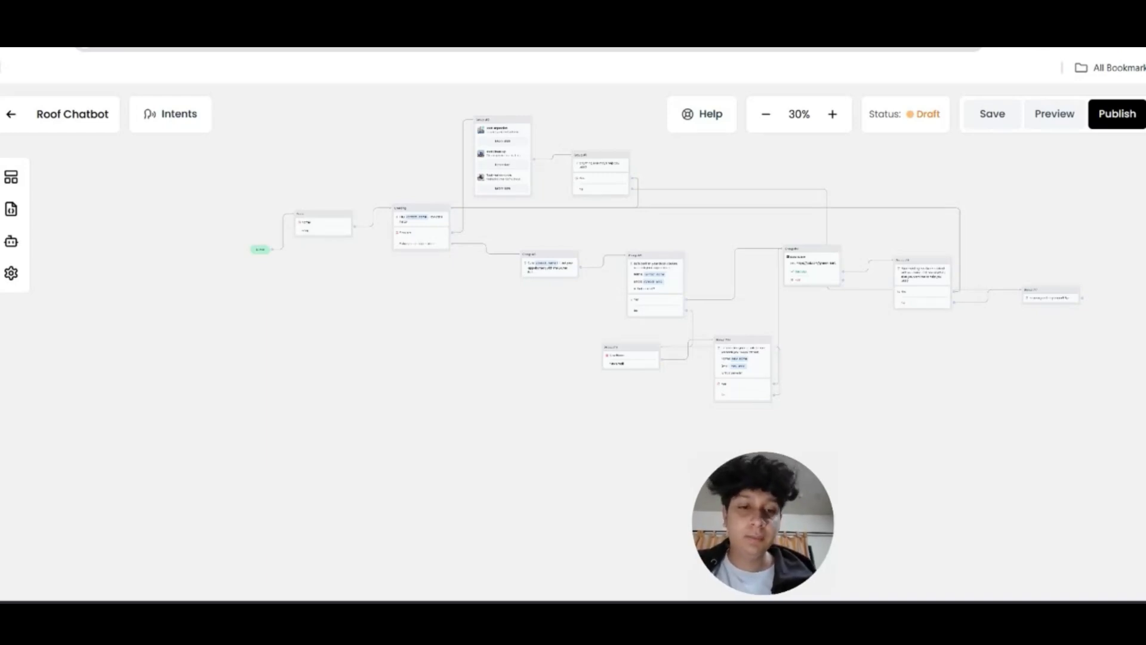
{"action": "left_click_drag", "start_coordinate": [1062, 155], "coordinate": [1021, 192]}
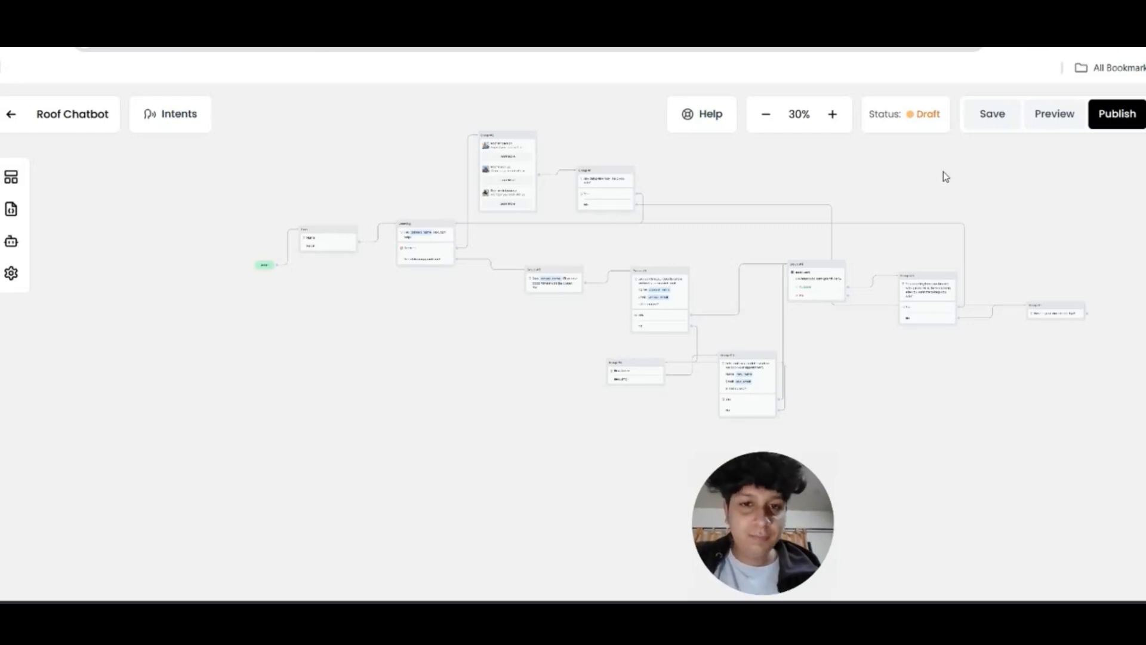
{"action": "left_click_drag", "start_coordinate": [933, 176], "coordinate": [943, 185]}
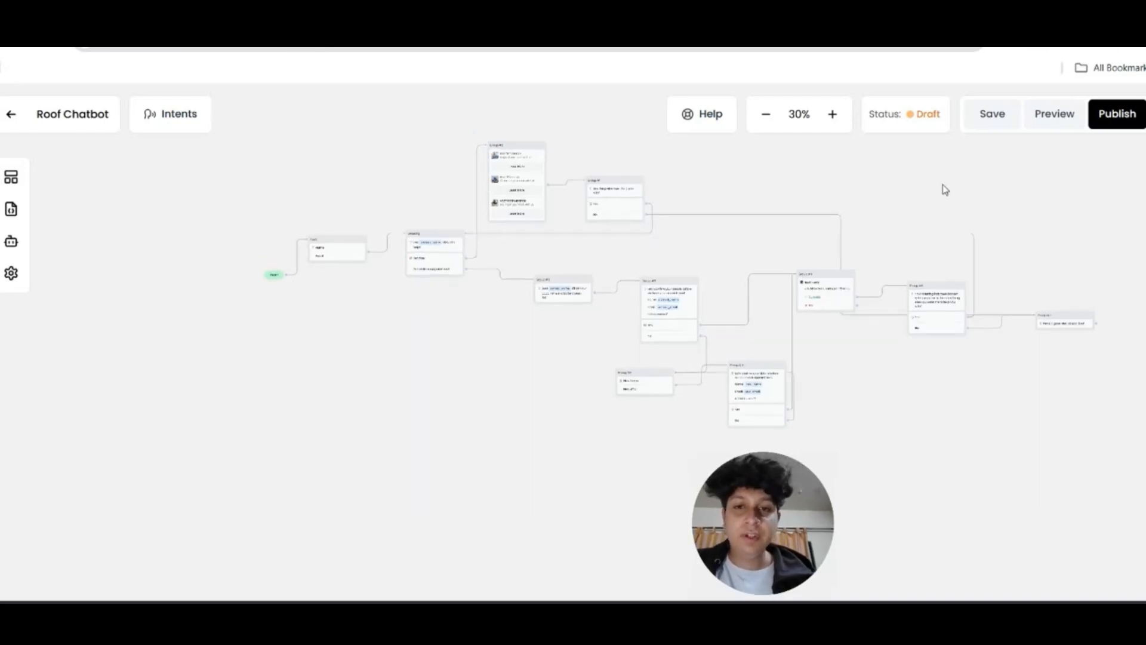